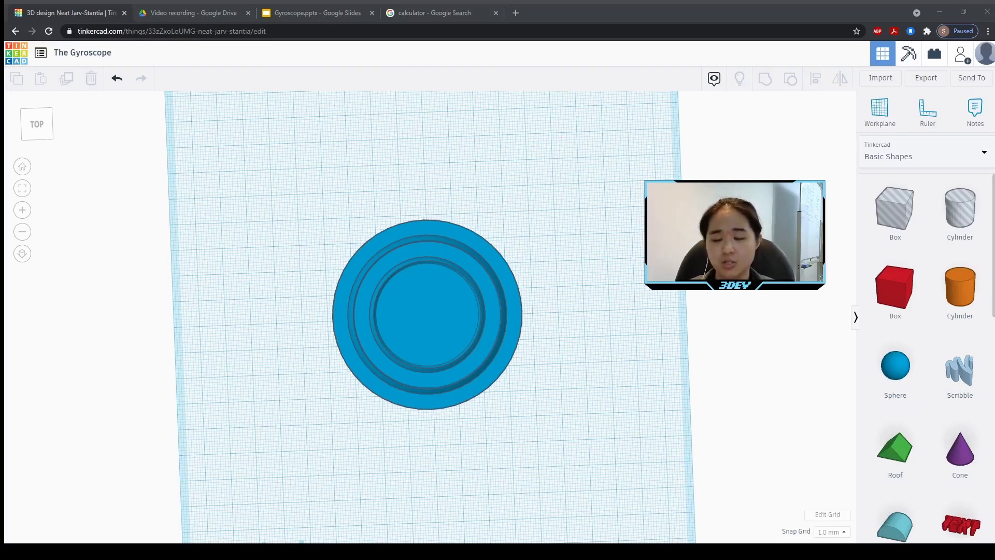
Add a paraboloid from the basic shapes to the workplane beside the ringed disk
{"action": "scroll", "coordinate": [896, 355], "scroll_direction": "down", "scroll_amount": 8}
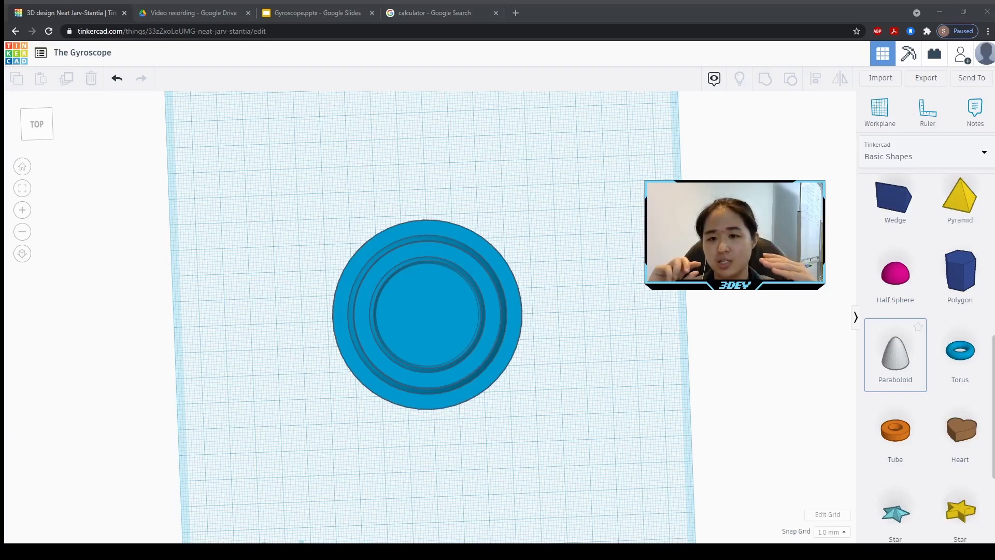
{"action": "left_click", "coordinate": [513, 303]}
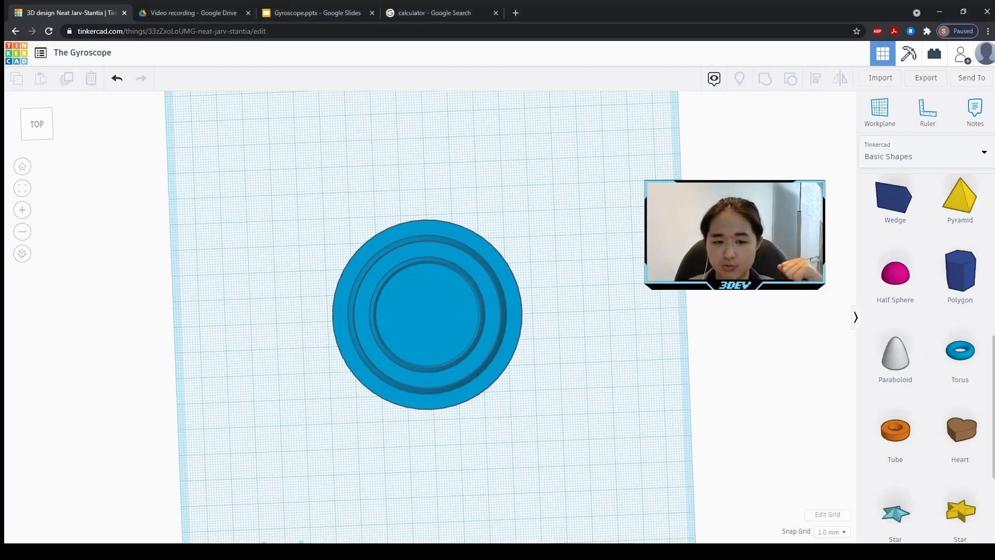
{"action": "left_click", "coordinate": [496, 310]}
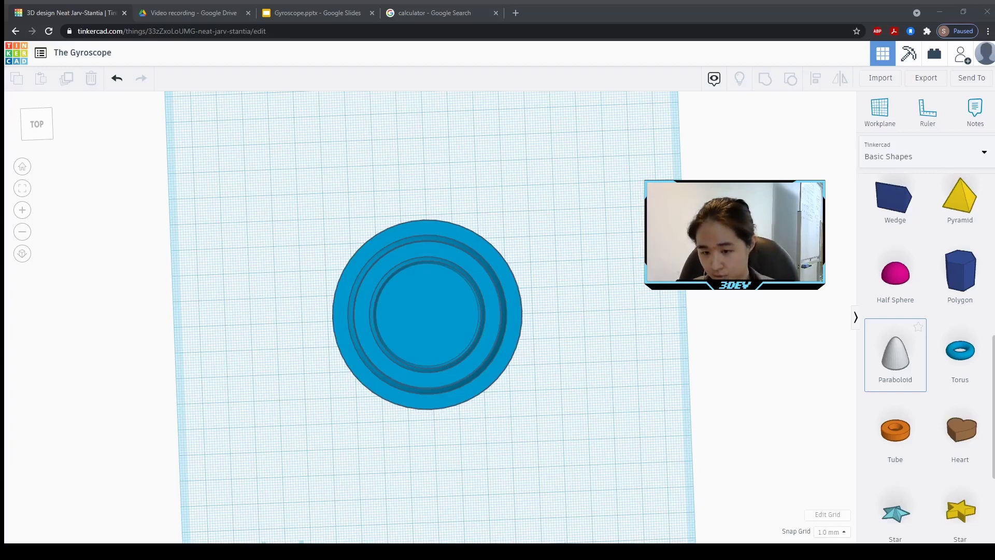
{"action": "left_click_drag", "start_coordinate": [895, 353], "coordinate": [577, 343]}
{"action": "right_click_drag", "start_coordinate": [616, 413], "coordinate": [594, 355]}
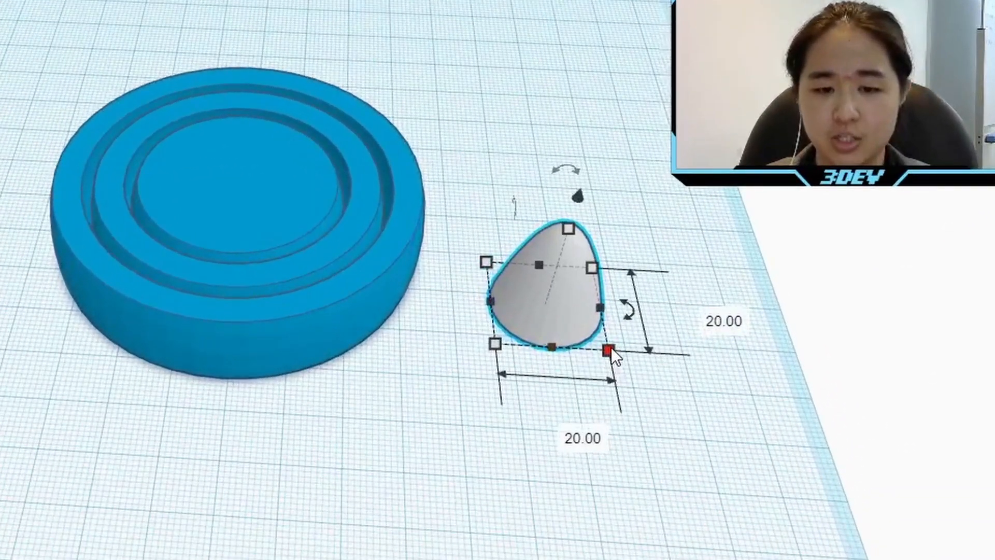
Scale the paraboloid down proportionally to about 16 mm high
{"action": "left_click", "coordinate": [615, 371]}
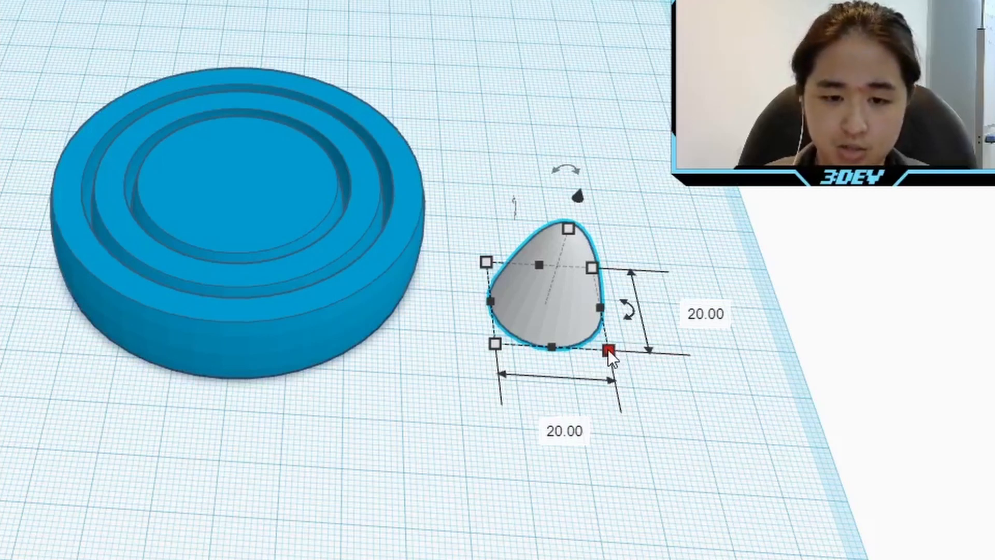
{"action": "left_click", "coordinate": [608, 349]}
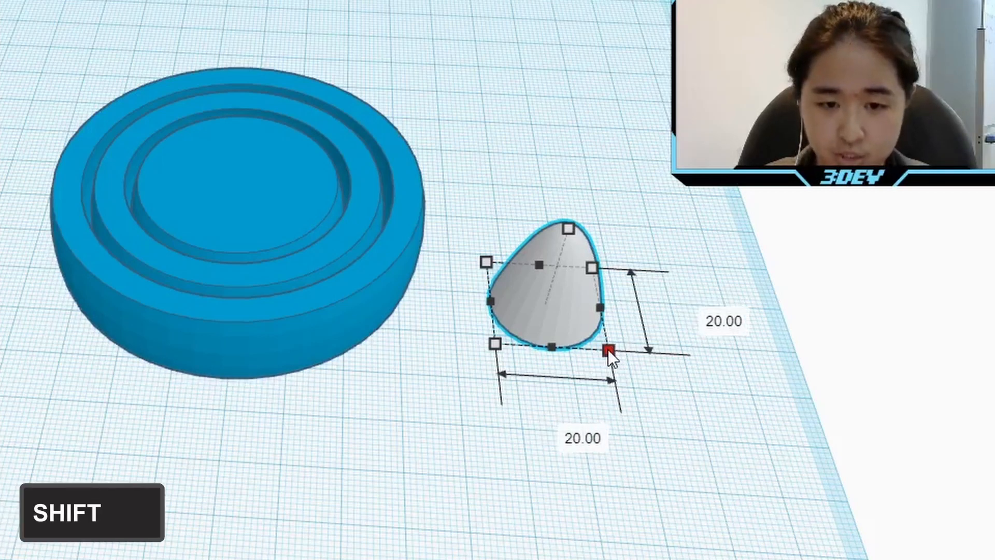
{"action": "left_click_drag", "start_coordinate": [608, 349], "coordinate": [574, 329], "text": "shift"}
{"action": "left_click", "coordinate": [655, 360]}
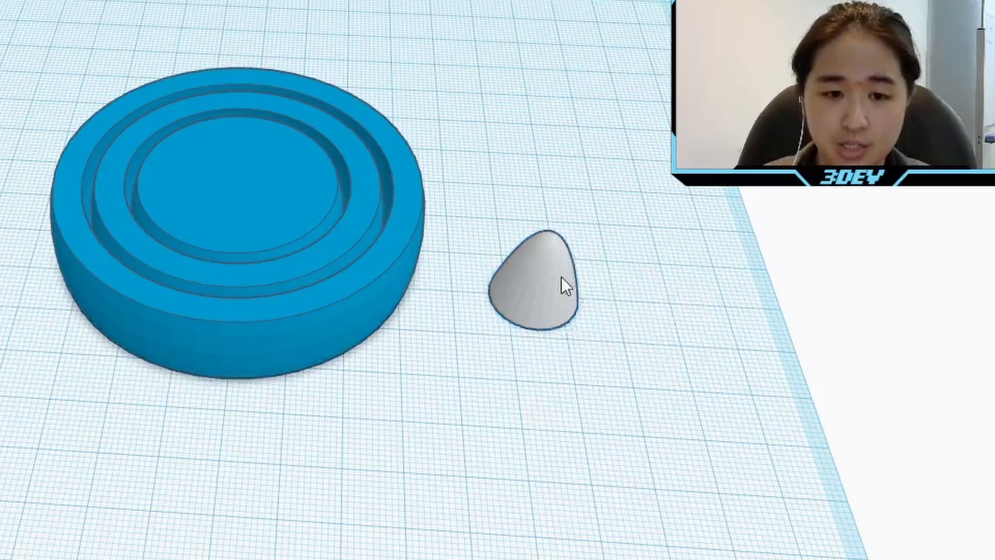
Set the paraboloid's height to 12.93 mm
{"action": "left_click", "coordinate": [560, 266]}
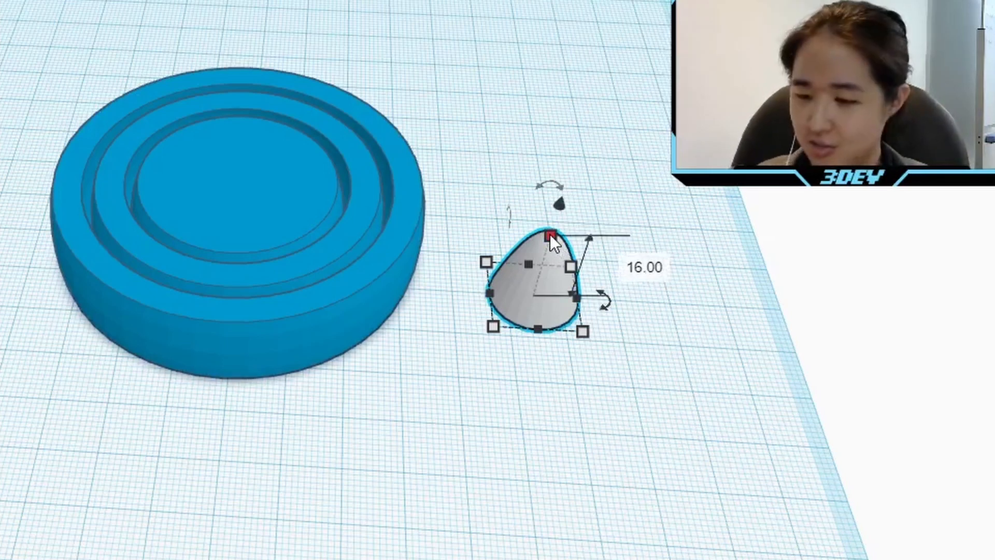
{"action": "left_click", "coordinate": [676, 254]}
{"action": "scroll", "coordinate": [676, 288], "scroll_direction": "up", "scroll_amount": 4}
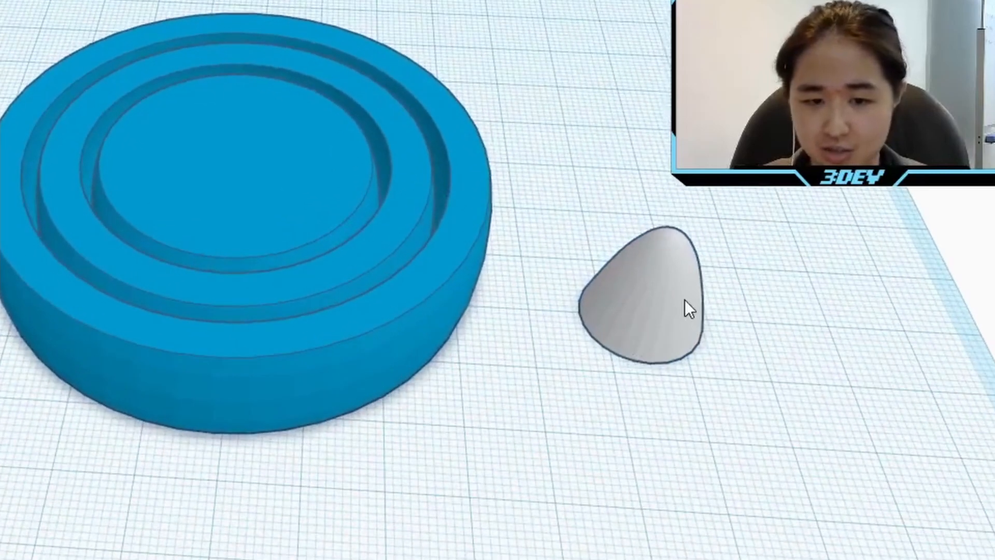
{"action": "left_click", "coordinate": [686, 299]}
{"action": "left_click_drag", "start_coordinate": [865, 237], "coordinate": [575, 238]}
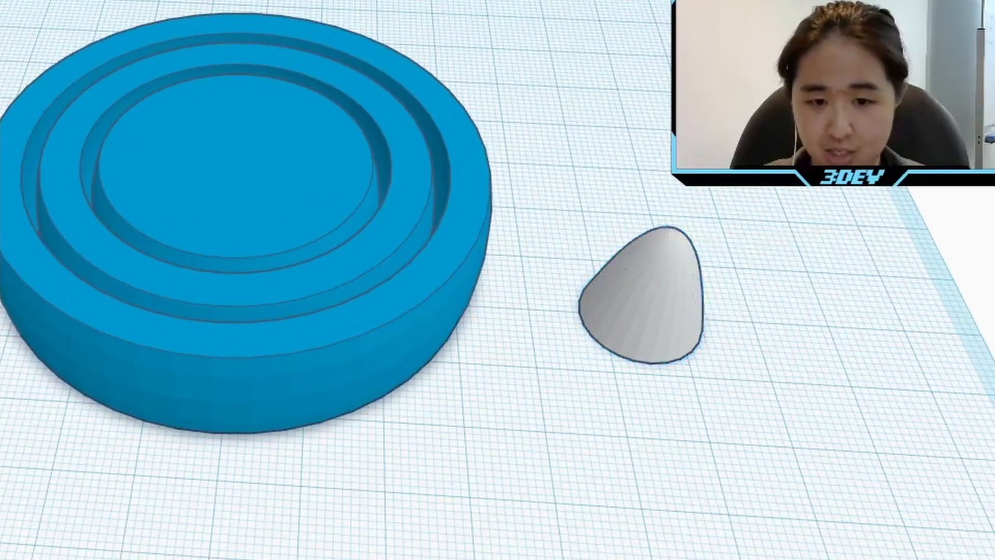
{"action": "left_click", "coordinate": [655, 306]}
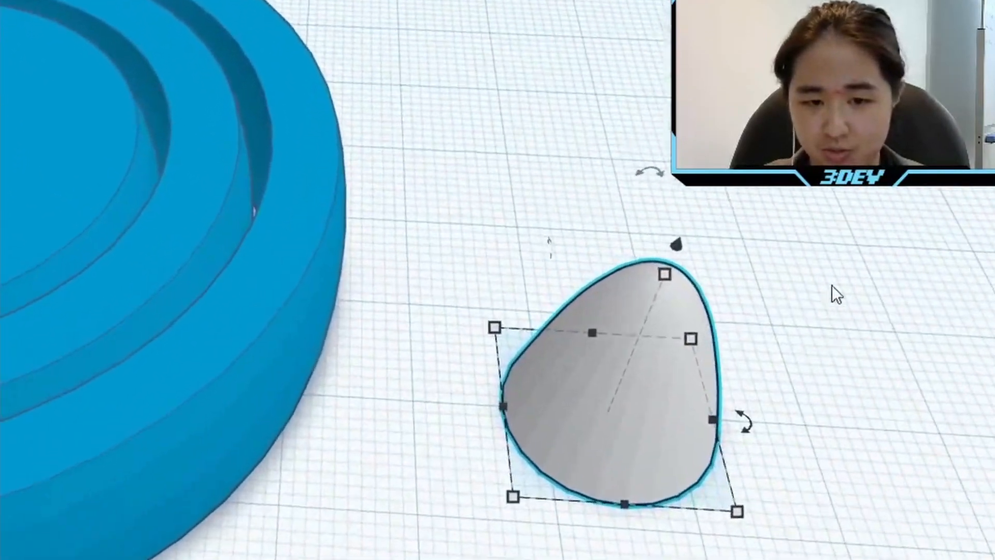
{"action": "middle_click_drag", "start_coordinate": [832, 285], "coordinate": [220, 76]}
{"action": "mouse_move", "coordinate": [254, 45]}
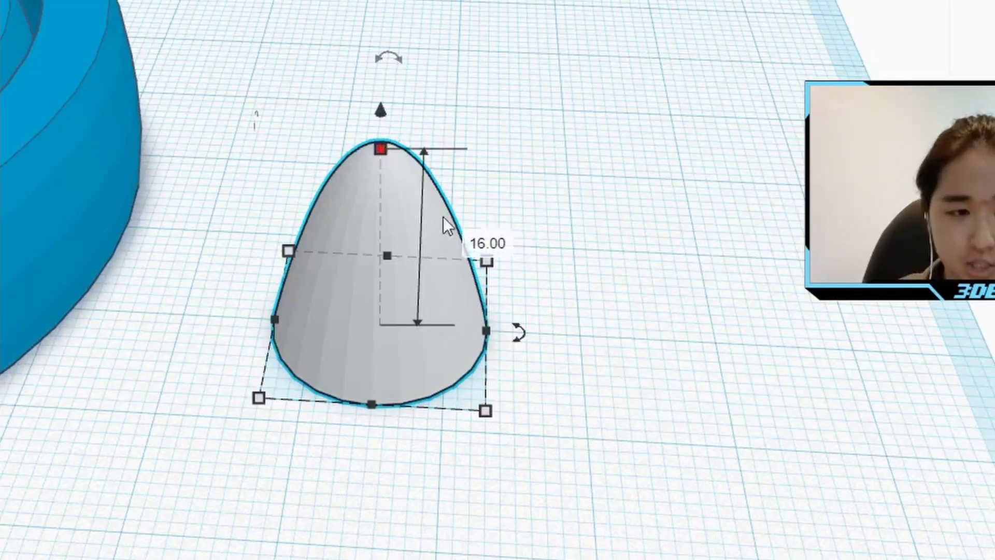
{"action": "left_click", "coordinate": [499, 244]}
{"action": "type", "text": "12"}
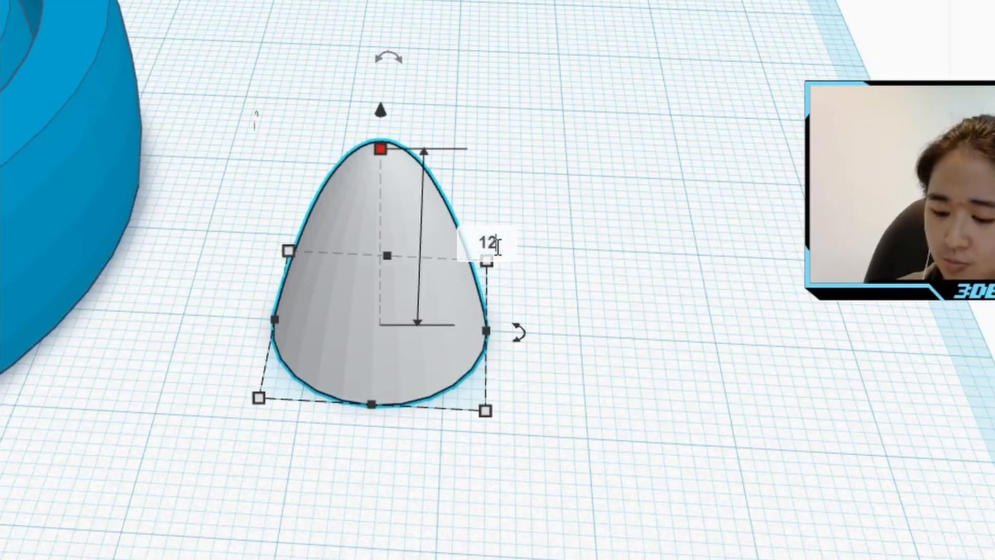
{"action": "type", "text": ".93"}
{"action": "key", "text": "Return"}
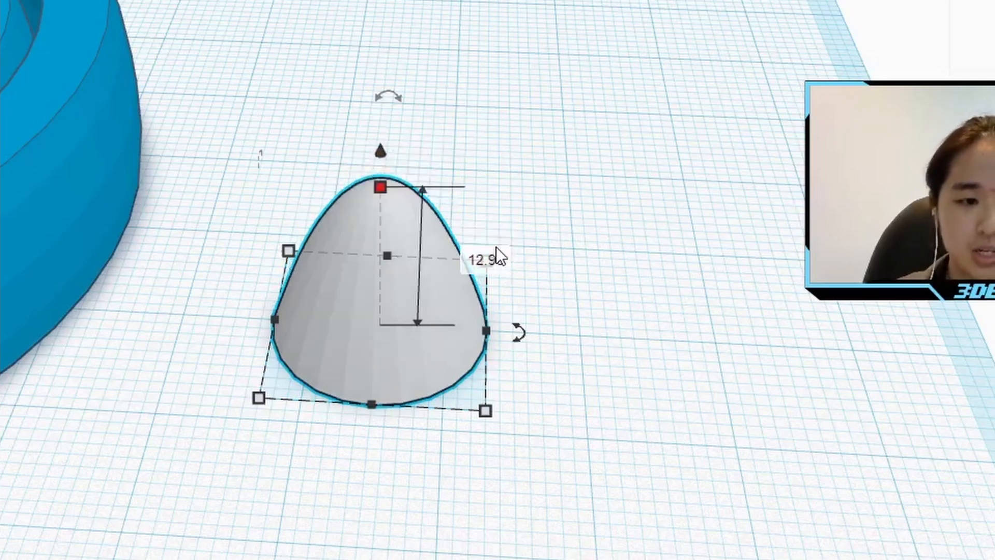
{"action": "left_click", "coordinate": [539, 174]}
Duplicate the paraboloid and move the copy about 23 mm away from the original, on the side away from the disk
{"action": "right_click_drag", "start_coordinate": [676, 432], "coordinate": [701, 553]}
{"action": "left_click", "coordinate": [390, 382]}
{"action": "right_click_drag", "start_coordinate": [480, 420], "coordinate": [573, 353]}
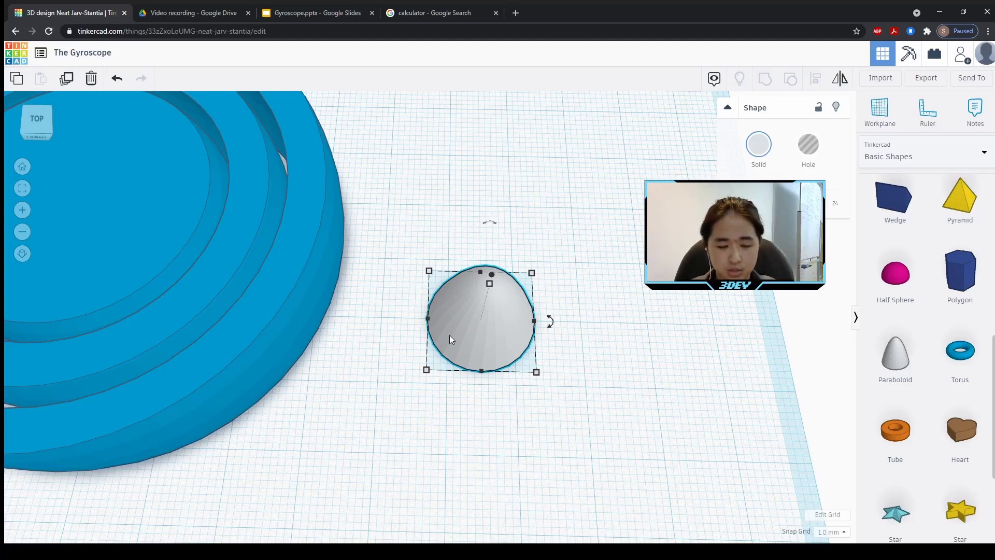
{"action": "key", "text": "ctrl+d"}
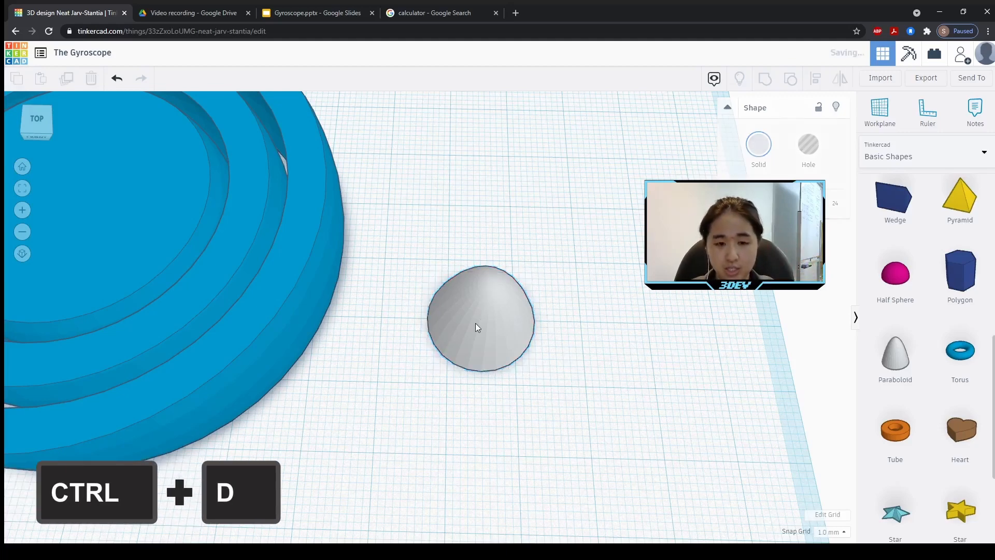
{"action": "left_click_drag", "start_coordinate": [493, 318], "coordinate": [661, 330]}
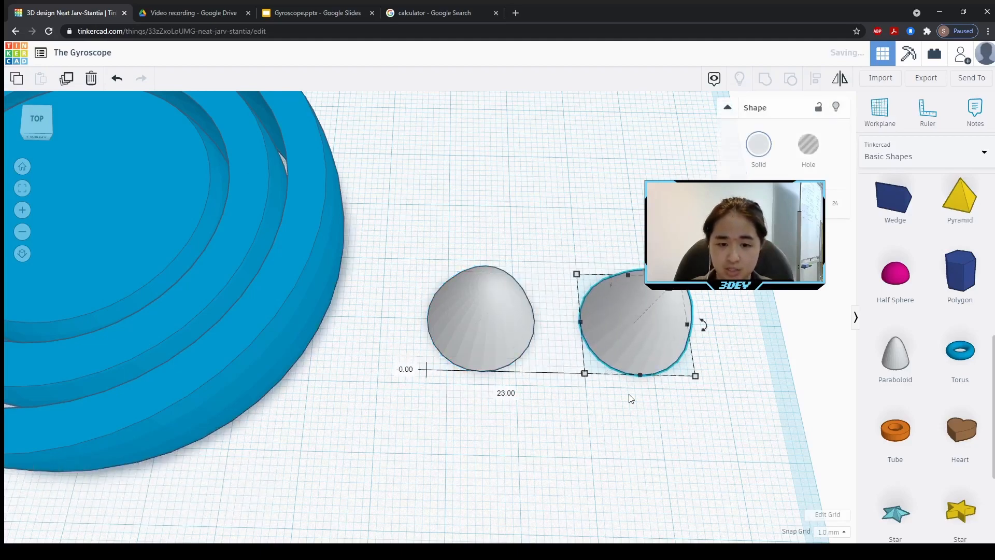
{"action": "scroll", "coordinate": [596, 342], "scroll_direction": "down", "scroll_amount": 5}
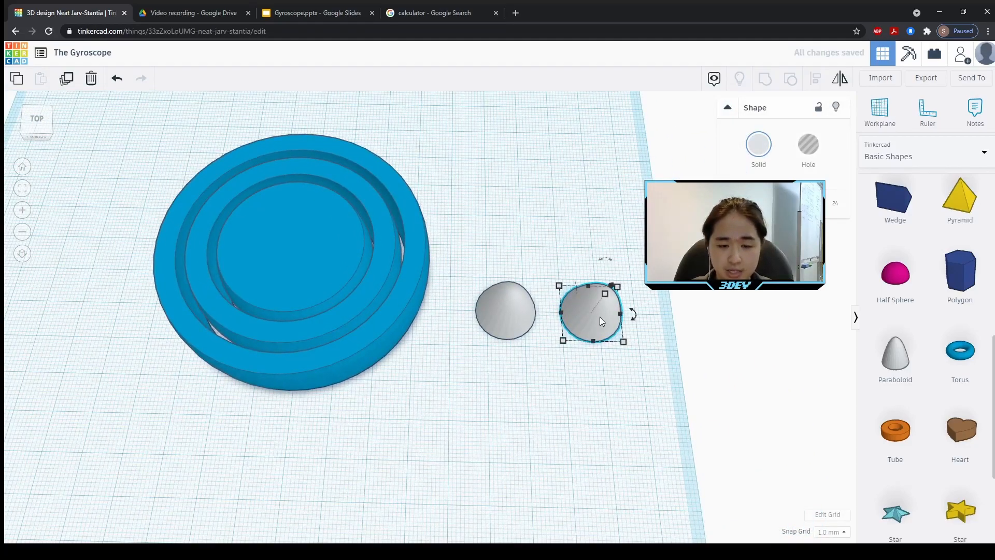
Rotate both paraboloids together onto their sides so that their tips point toward the disk
{"action": "right_click_drag", "start_coordinate": [599, 458], "coordinate": [607, 397]}
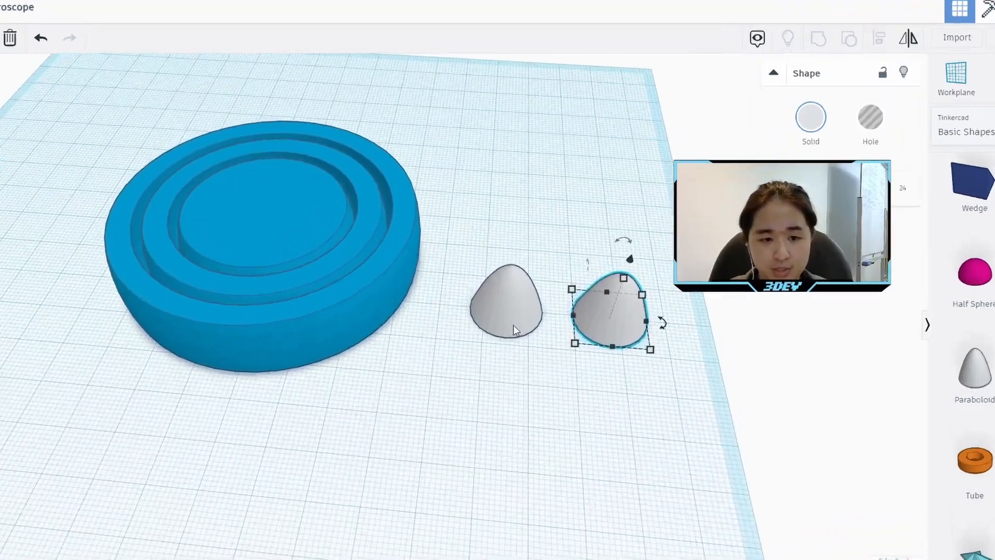
{"action": "left_click", "coordinate": [513, 325], "text": "shift"}
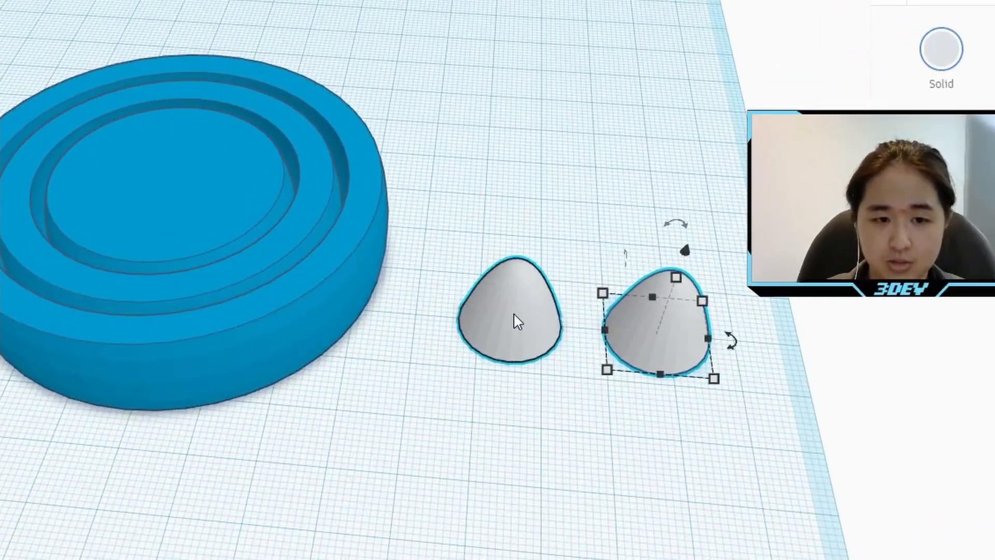
{"action": "mouse_move", "coordinate": [575, 240]}
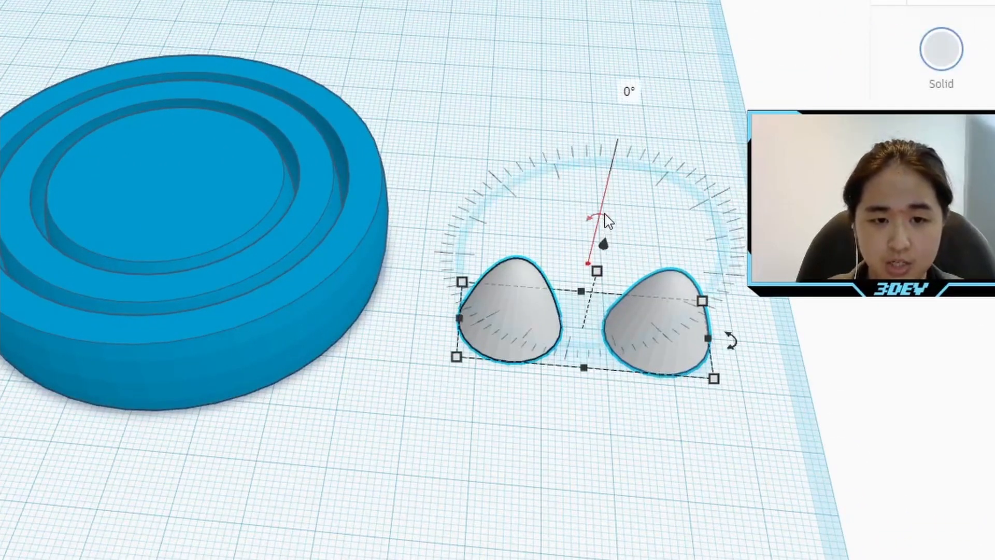
{"action": "left_click_drag", "start_coordinate": [608, 223], "coordinate": [474, 230]}
{"action": "left_click", "coordinate": [620, 446]}
Rotate only the upper paraboloid so that its tip points away from the disk
{"action": "left_click", "coordinate": [635, 234]}
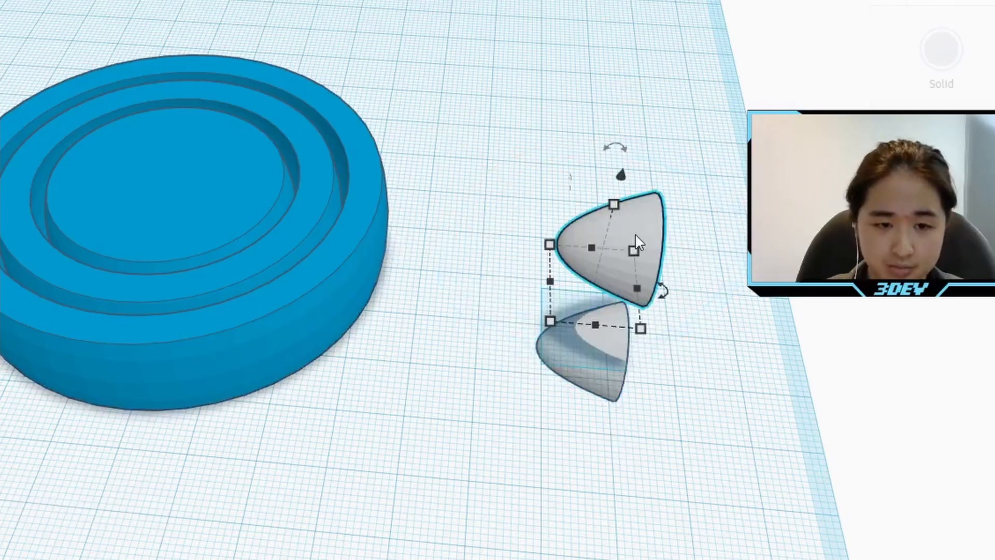
{"action": "left_click_drag", "start_coordinate": [615, 146], "coordinate": [614, 147]}
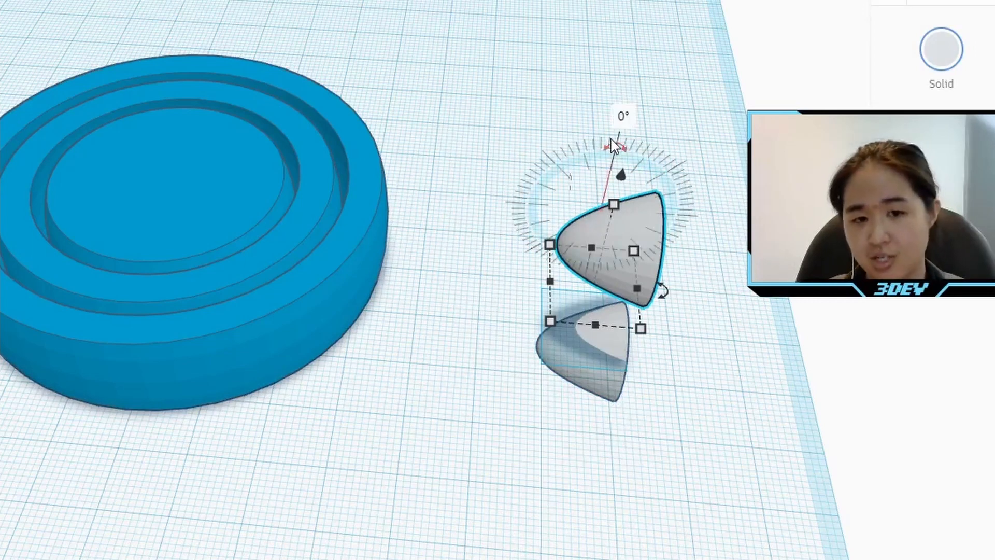
{"action": "left_click_drag", "start_coordinate": [614, 146], "coordinate": [608, 285], "text": "shift"}
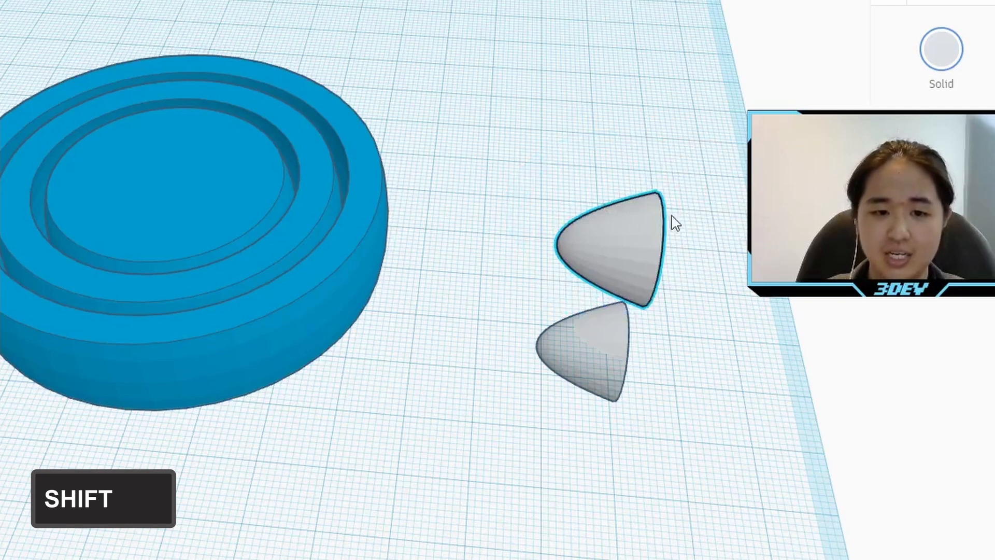
{"action": "mouse_move", "coordinate": [628, 146]}
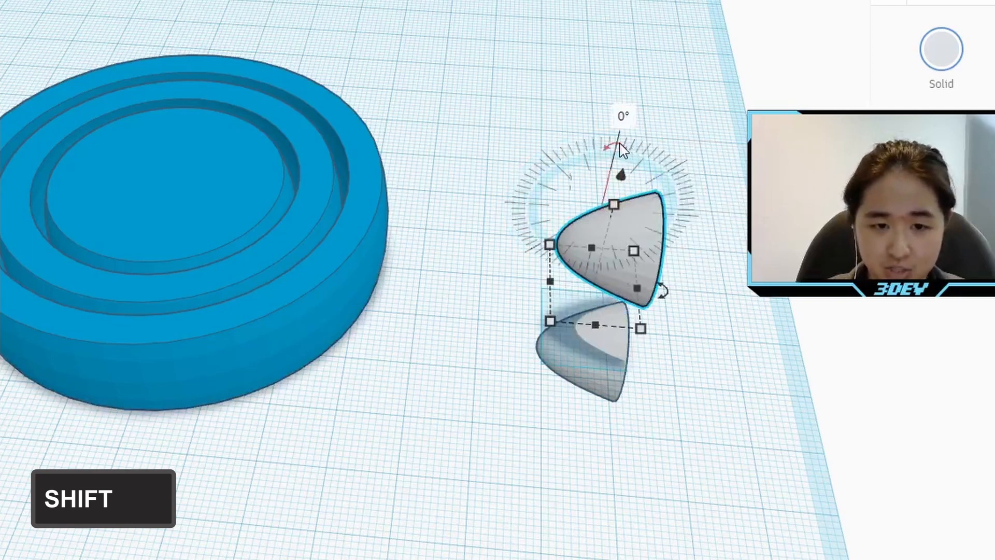
{"action": "left_click_drag", "start_coordinate": [630, 150], "coordinate": [599, 262], "text": "shift"}
{"action": "left_click", "coordinate": [736, 300]}
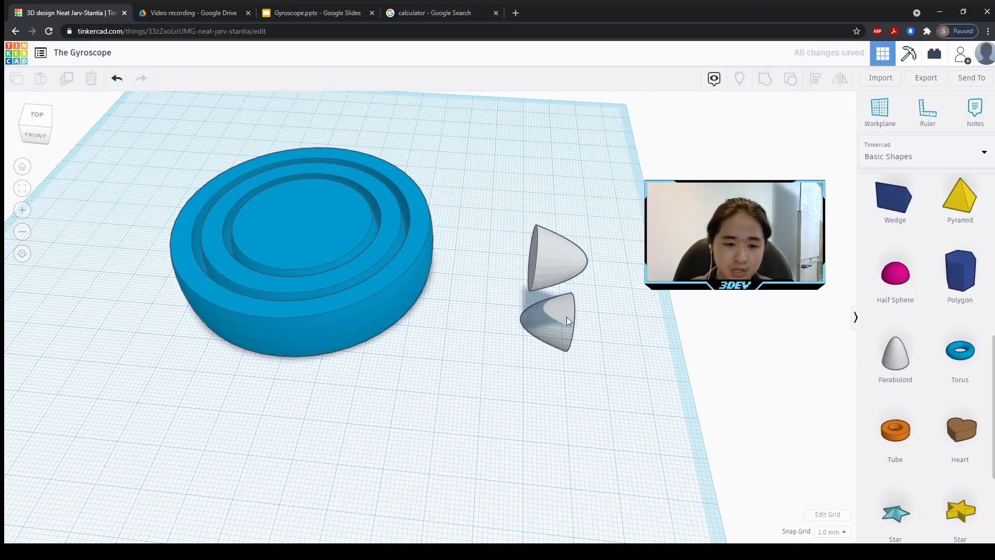
Place the paraboloids on opposite sides of the disk with tips outward, and shift all shapes together about 13 mm across and 4 mm along the workplane
{"action": "left_click_drag", "start_coordinate": [591, 329], "coordinate": [4, 195]}
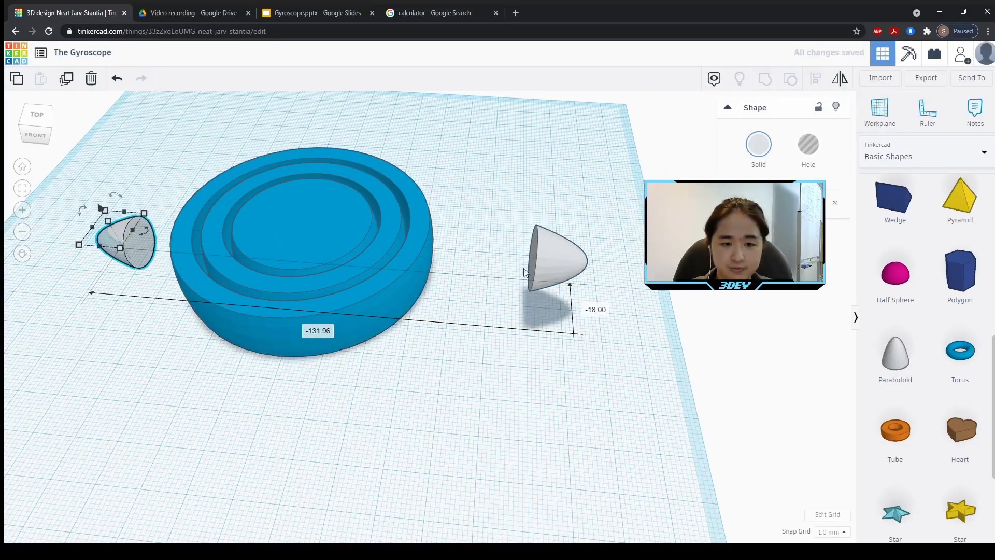
{"action": "left_click_drag", "start_coordinate": [534, 267], "coordinate": [424, 271]}
{"action": "key", "text": "ctrl+a"}
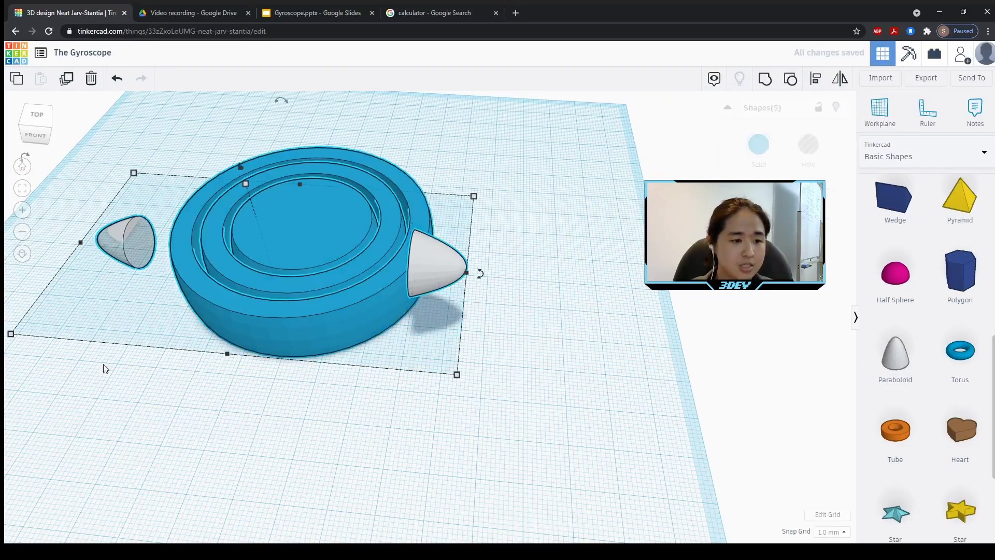
{"action": "left_click_drag", "start_coordinate": [259, 246], "coordinate": [334, 267]}
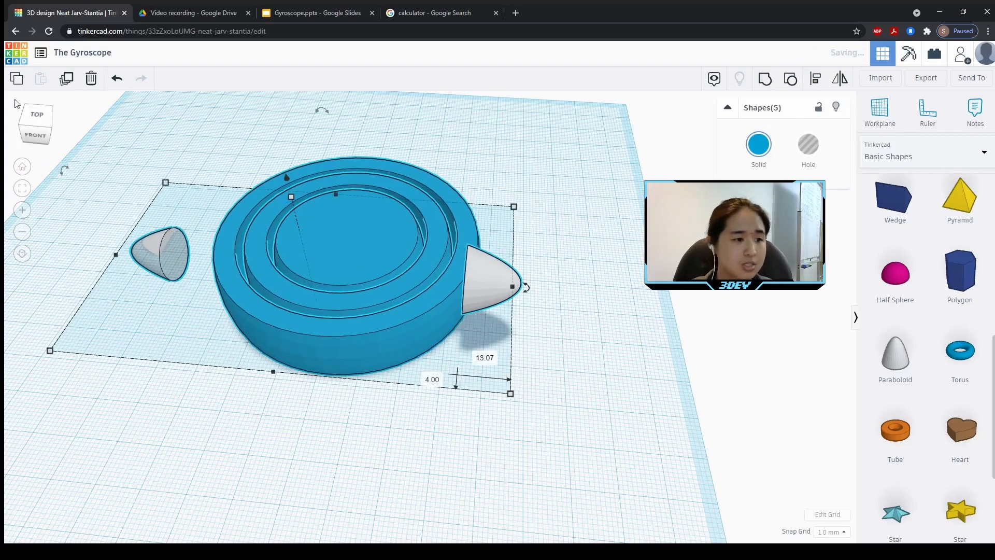
{"action": "left_click", "coordinate": [22, 188]}
{"action": "right_click_drag", "start_coordinate": [631, 443], "coordinate": [622, 460]}
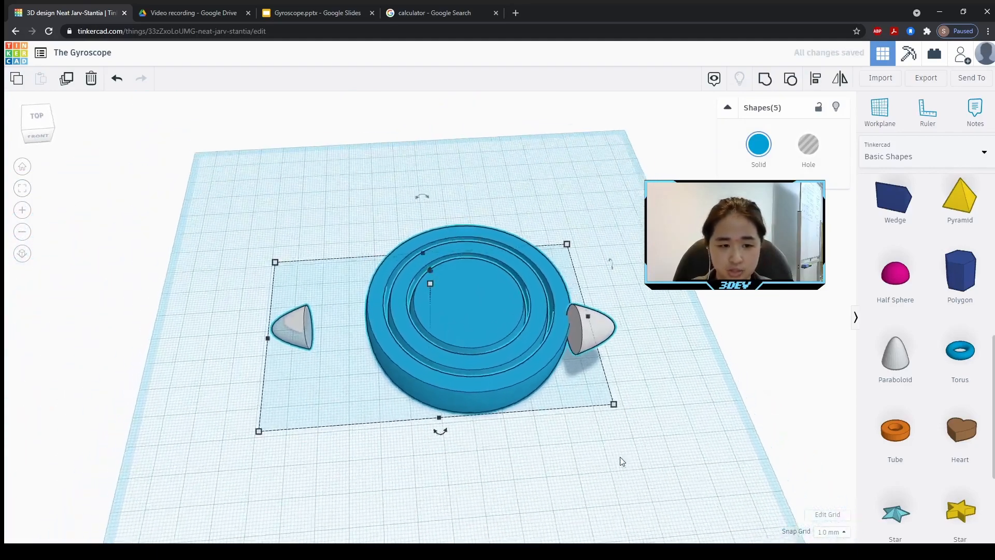
{"action": "left_click", "coordinate": [663, 351]}
{"action": "middle_click_drag", "start_coordinate": [636, 272], "coordinate": [584, 262]}
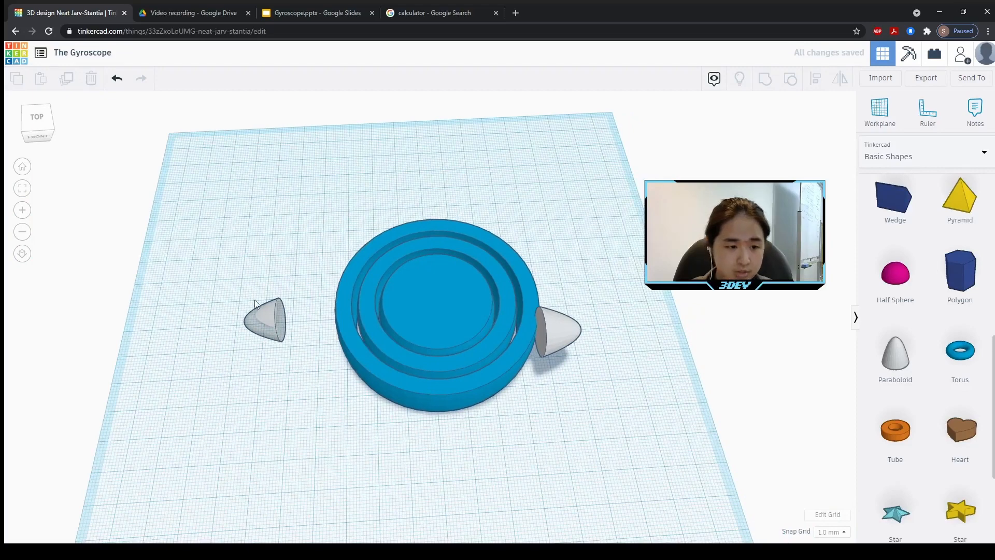
Raise the left paraboloid above the workplane and lower the right paraboloid slightly toward it
{"action": "left_click_drag", "start_coordinate": [269, 320], "coordinate": [300, 338]}
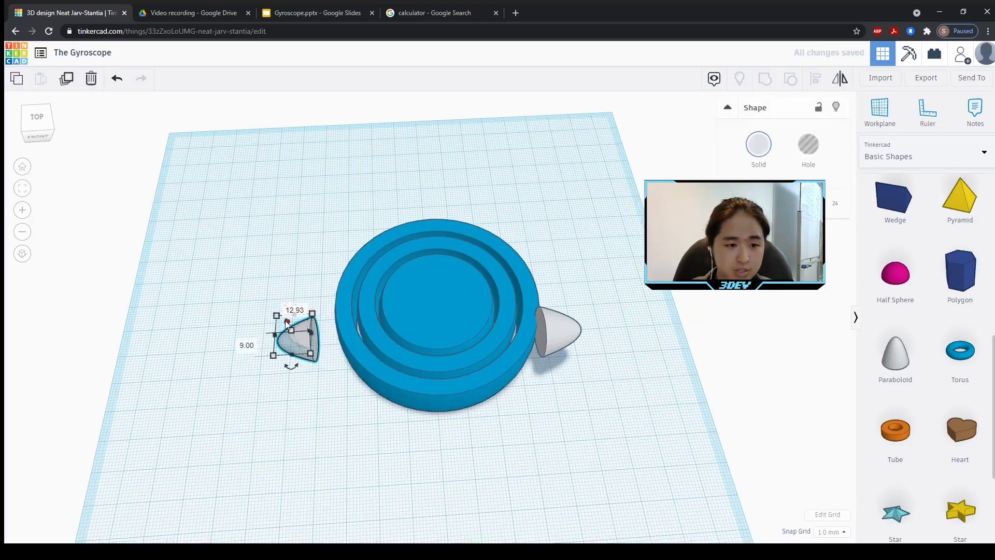
{"action": "left_click", "coordinate": [561, 319]}
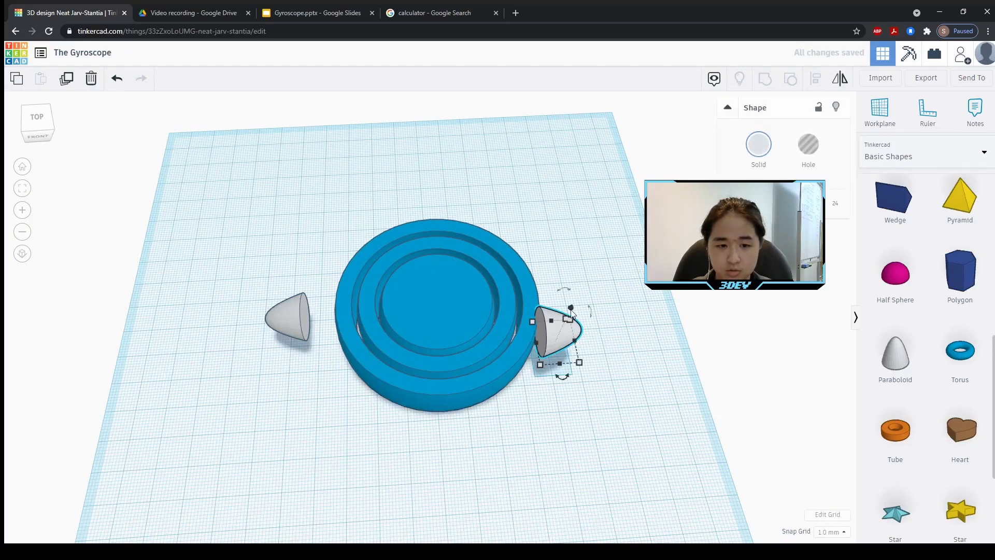
{"action": "left_click_drag", "start_coordinate": [561, 319], "coordinate": [558, 325]}
{"action": "middle_click_drag", "start_coordinate": [583, 273], "coordinate": [562, 282]}
{"action": "left_click", "coordinate": [594, 305]}
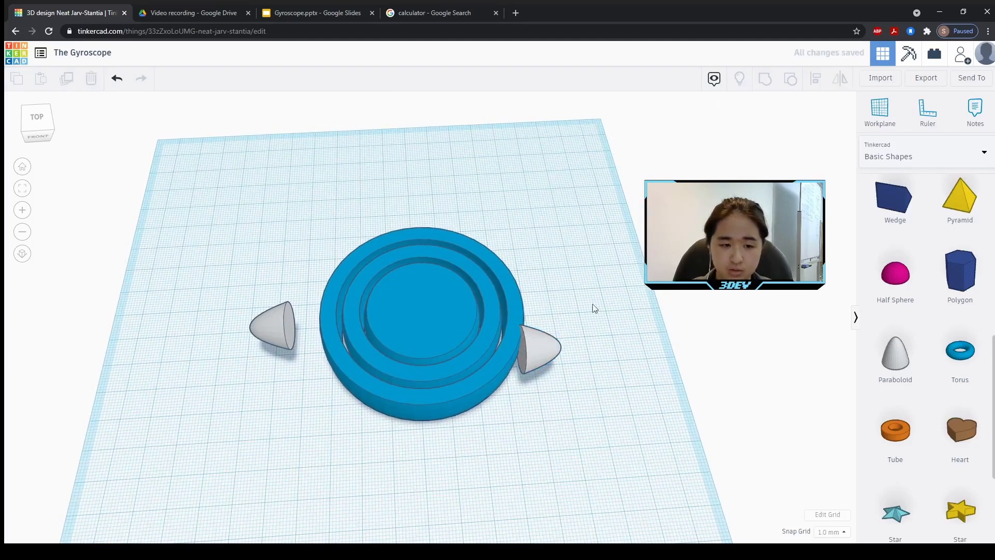
Turn both paraboloids beside the disk into holes
{"action": "left_click", "coordinate": [272, 321]}
{"action": "left_click", "coordinate": [534, 351], "text": "shift"}
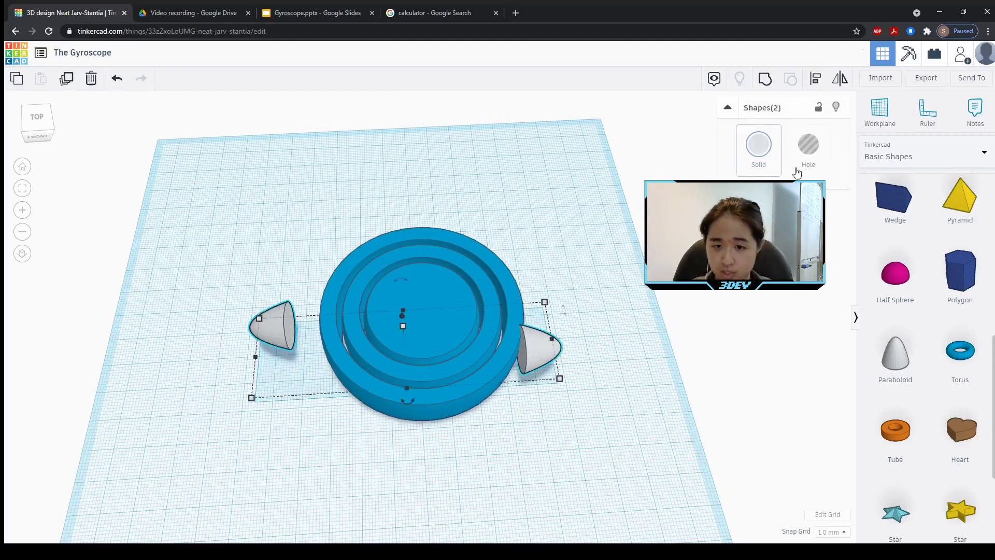
{"action": "left_click", "coordinate": [635, 273]}
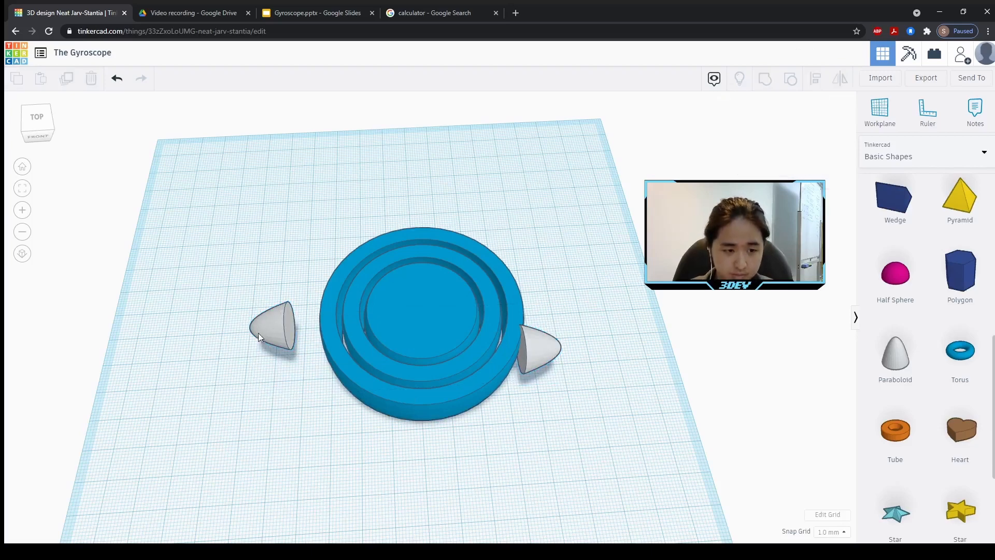
{"action": "left_click", "coordinate": [273, 326]}
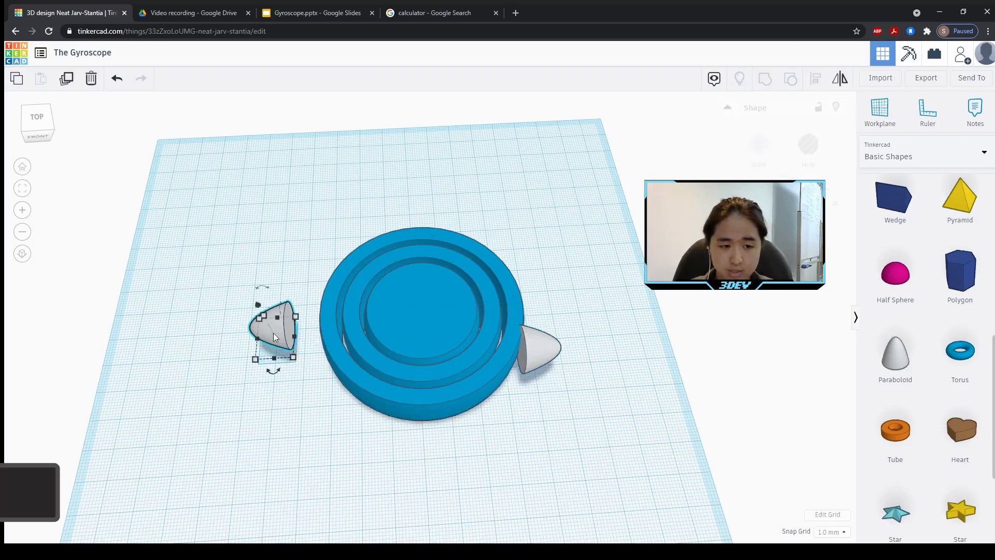
{"action": "left_click", "coordinate": [537, 353], "text": "shift"}
{"action": "left_click", "coordinate": [808, 145]}
{"action": "left_click", "coordinate": [569, 315]}
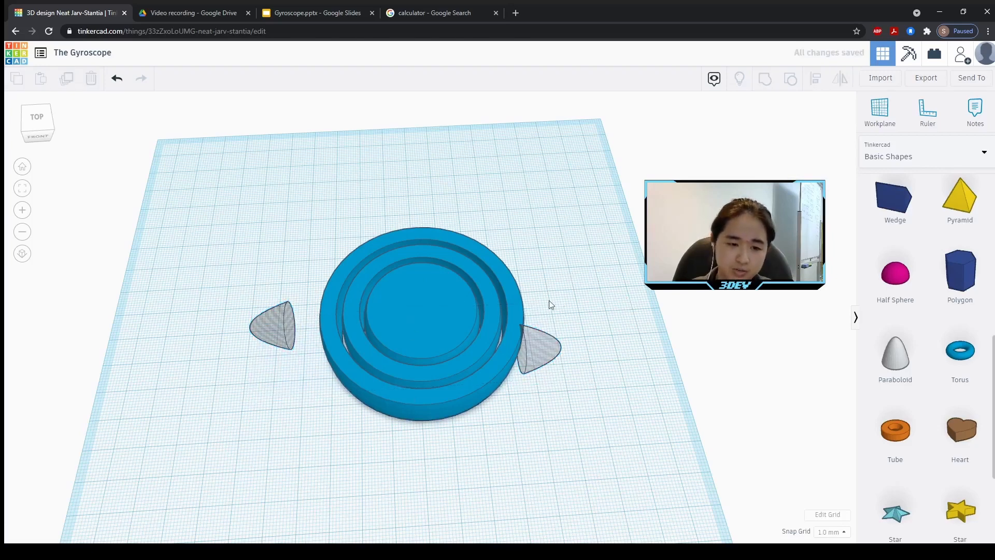
Move the left paraboloid hole about 6 mm away from the disk and about 6 mm along the workplane's depth
{"action": "scroll", "coordinate": [552, 306], "scroll_direction": "up", "scroll_amount": 3}
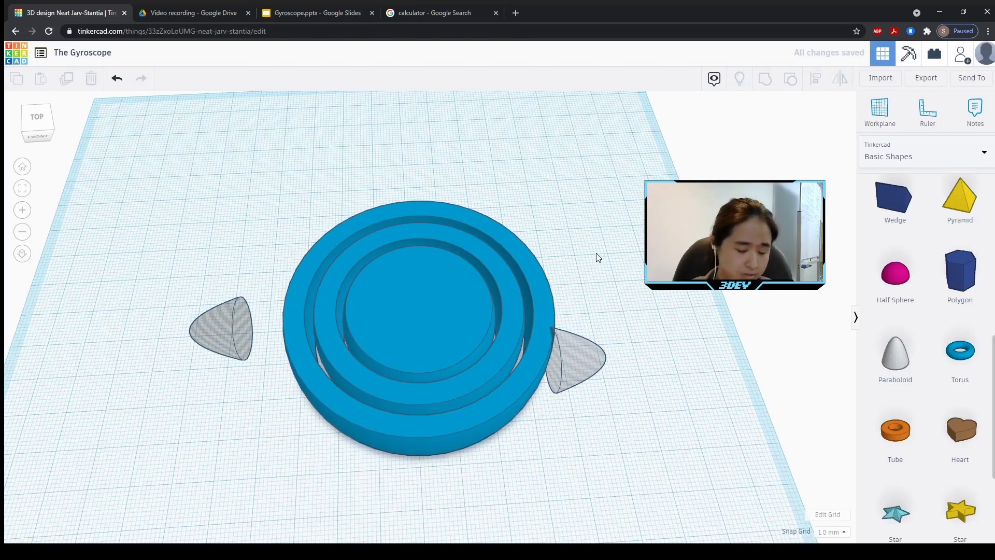
{"action": "left_click", "coordinate": [294, 330]}
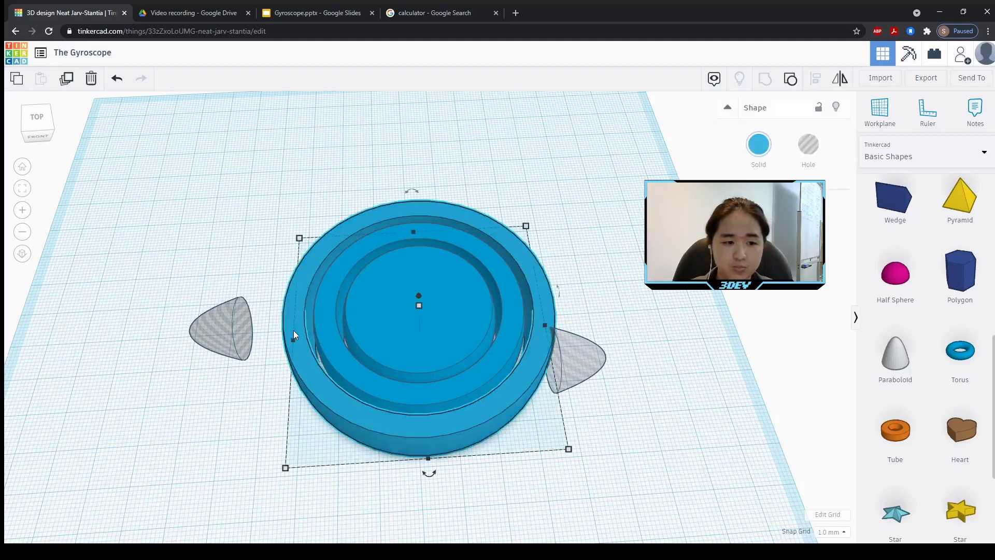
{"action": "left_click", "coordinate": [231, 333]}
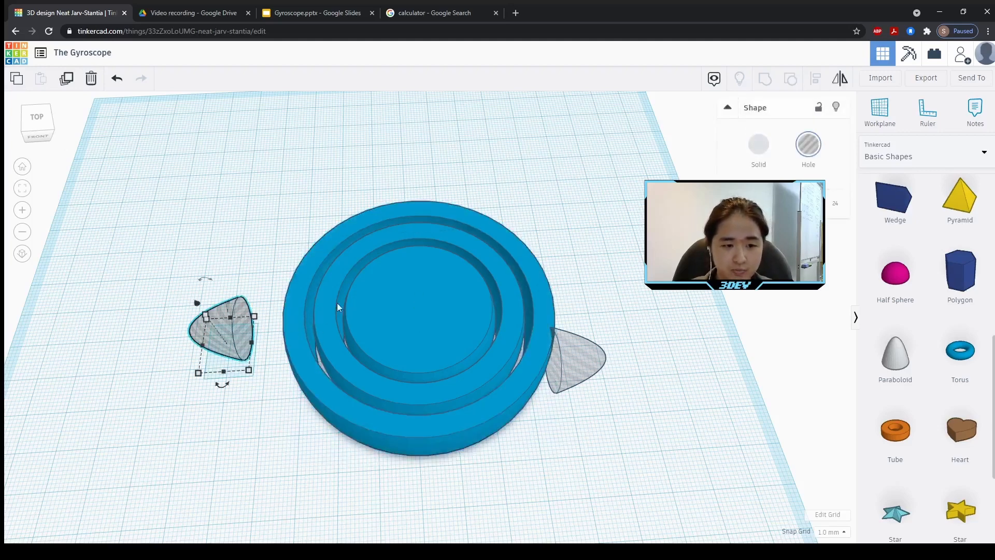
{"action": "left_click_drag", "start_coordinate": [237, 337], "coordinate": [209, 319]}
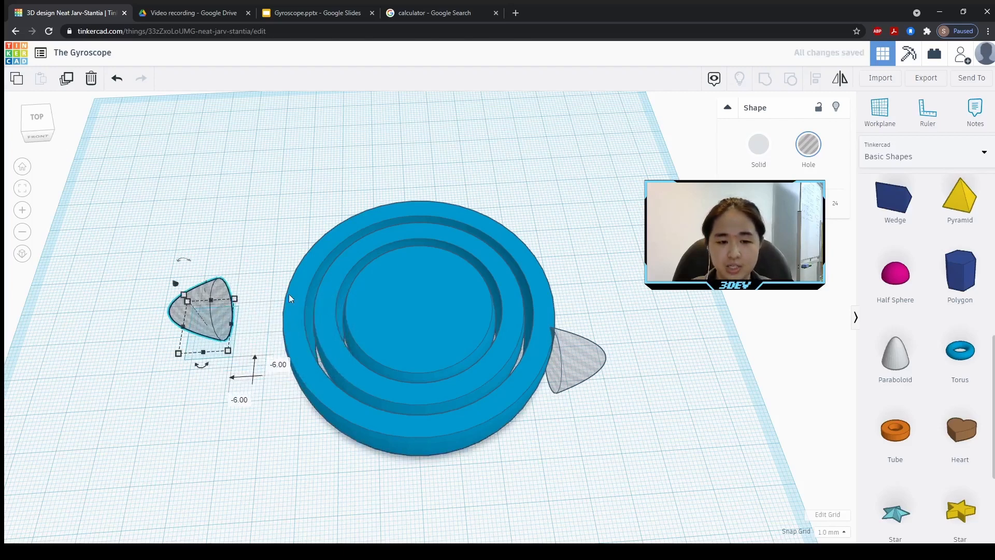
{"action": "left_click", "coordinate": [588, 354], "text": "shift"}
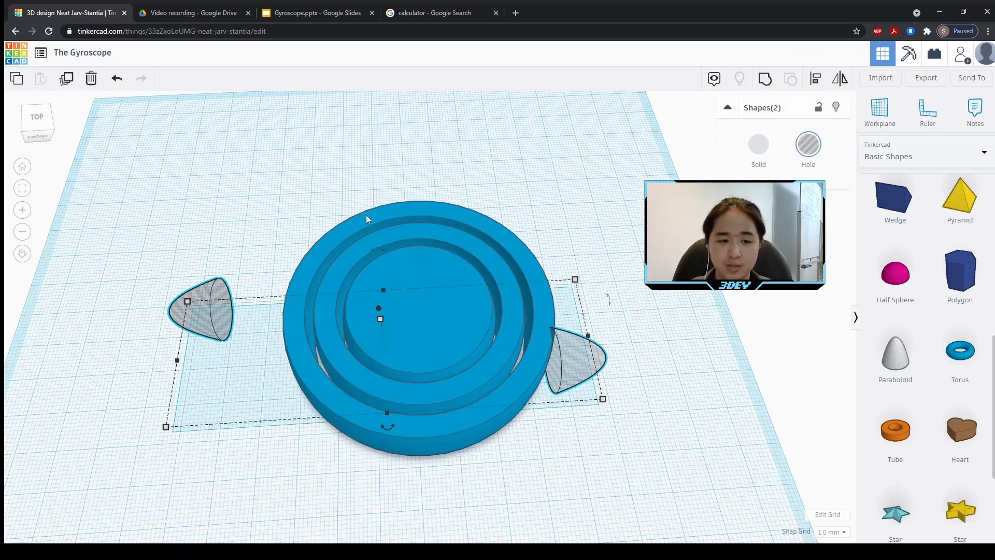
{"action": "left_click", "coordinate": [422, 213], "text": "shift"}
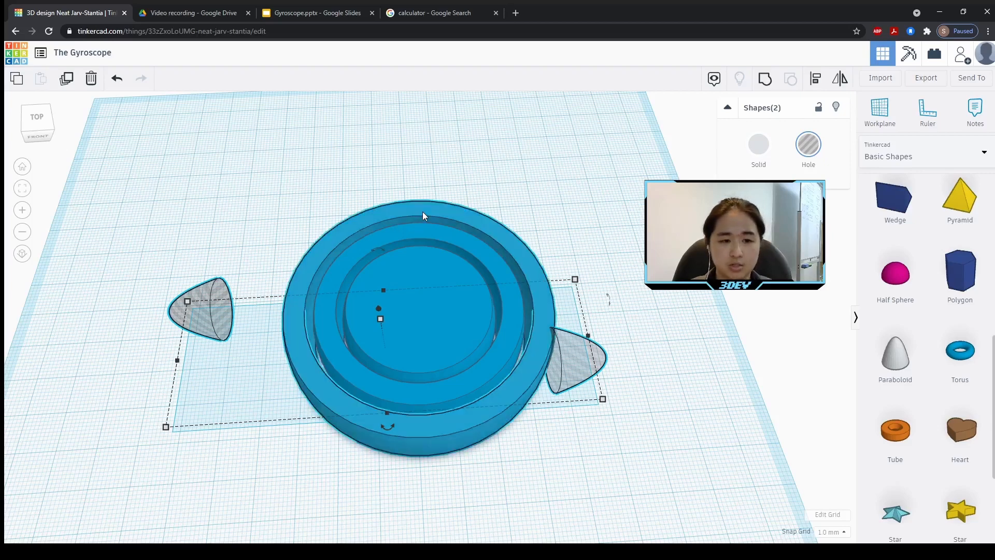
{"action": "right_click_drag", "start_coordinate": [381, 275], "coordinate": [378, 311]}
{"action": "left_click", "coordinate": [259, 248]}
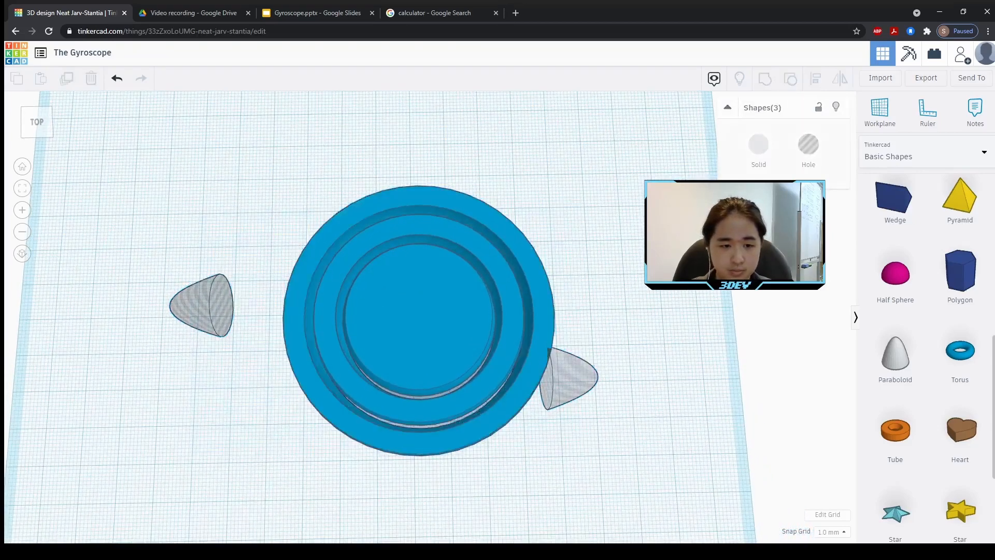
Hide the solid central disk so only the two rings and the paraboloid holes are shown
{"action": "left_click", "coordinate": [413, 313]}
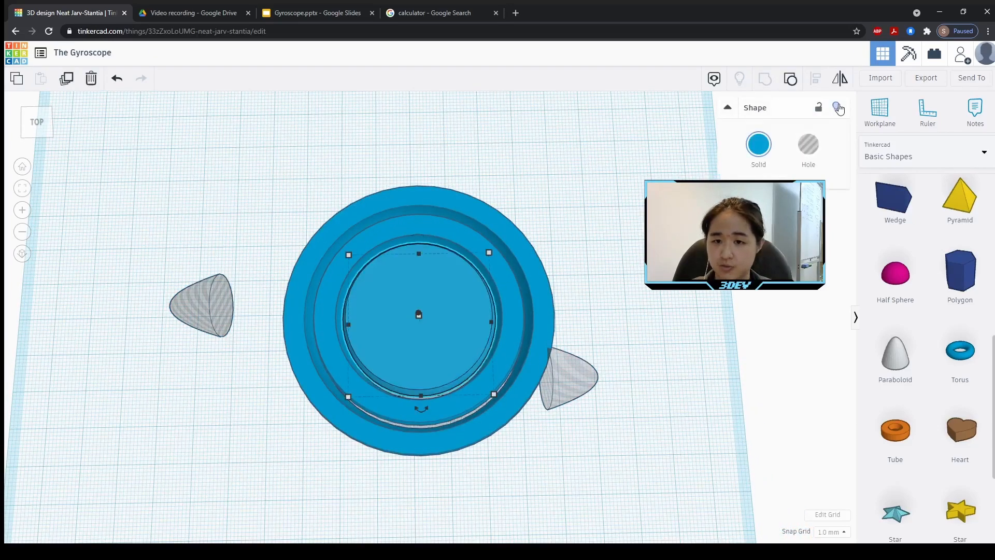
{"action": "key", "text": "Delete"}
{"action": "mouse_move", "coordinate": [611, 331]}
{"action": "right_mouse_down"}
{"action": "mouse_move", "coordinate": [629, 260]}
{"action": "mouse_move", "coordinate": [628, 321]}
{"action": "right_mouse_up"}
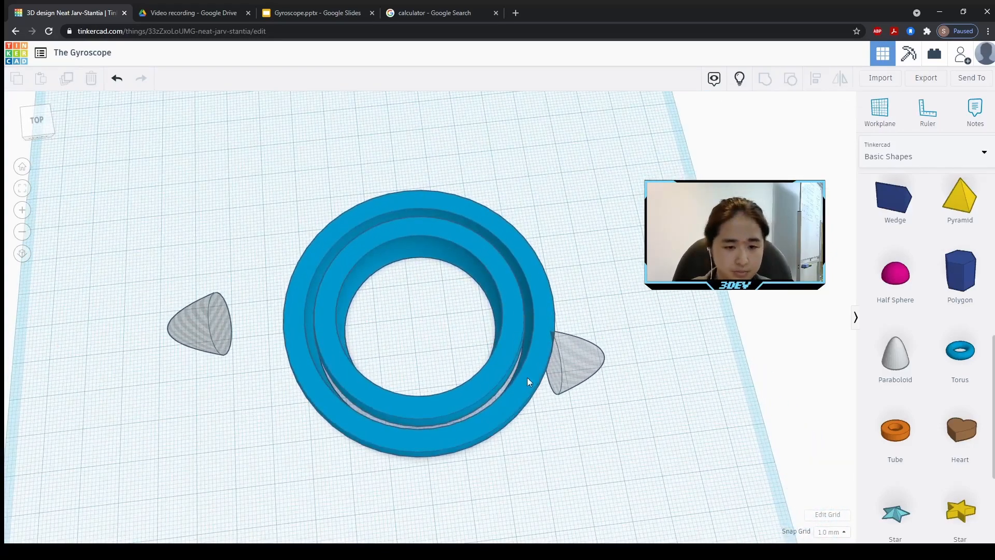
Align the right paraboloid hole to the outer ring, centred in depth and height and flush with the ring's right edge
{"action": "left_click", "coordinate": [573, 363]}
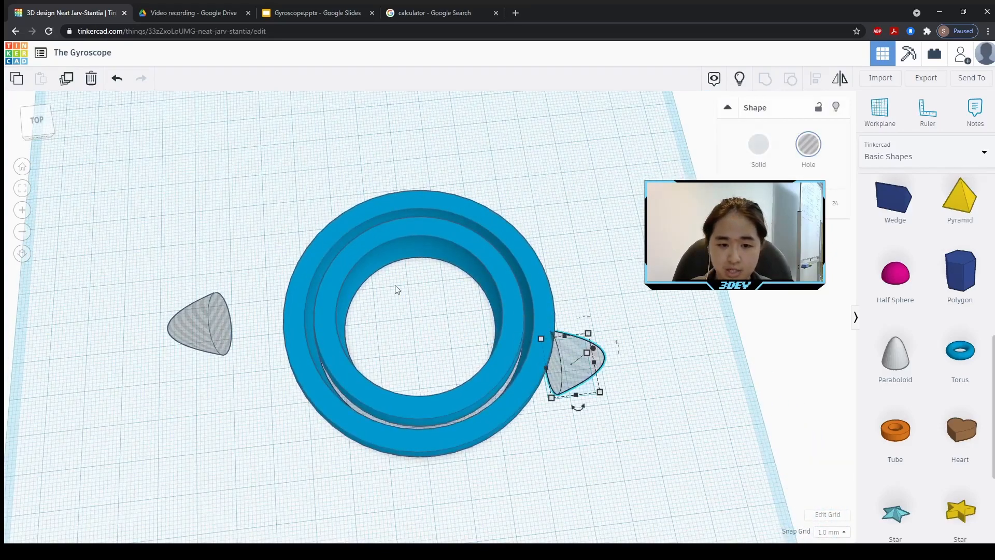
{"action": "left_click", "coordinate": [536, 282], "text": "shift"}
{"action": "left_click", "coordinate": [536, 282], "text": "shift"}
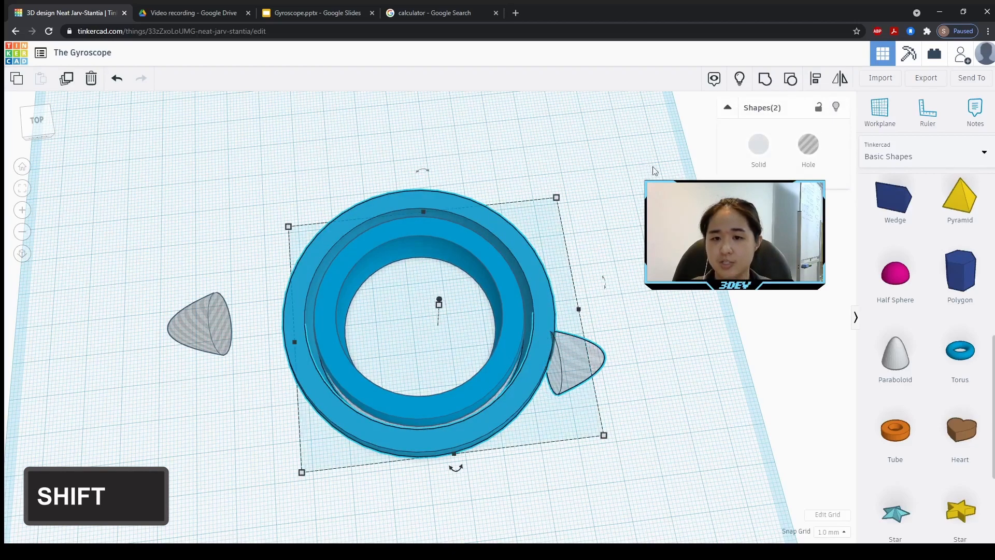
{"action": "key", "text": "l"}
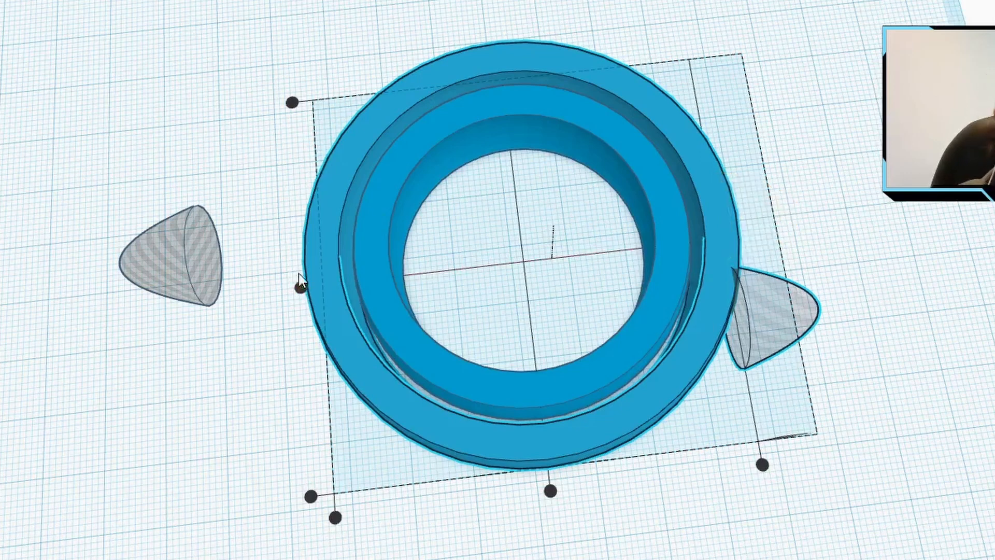
{"action": "left_click", "coordinate": [302, 288]}
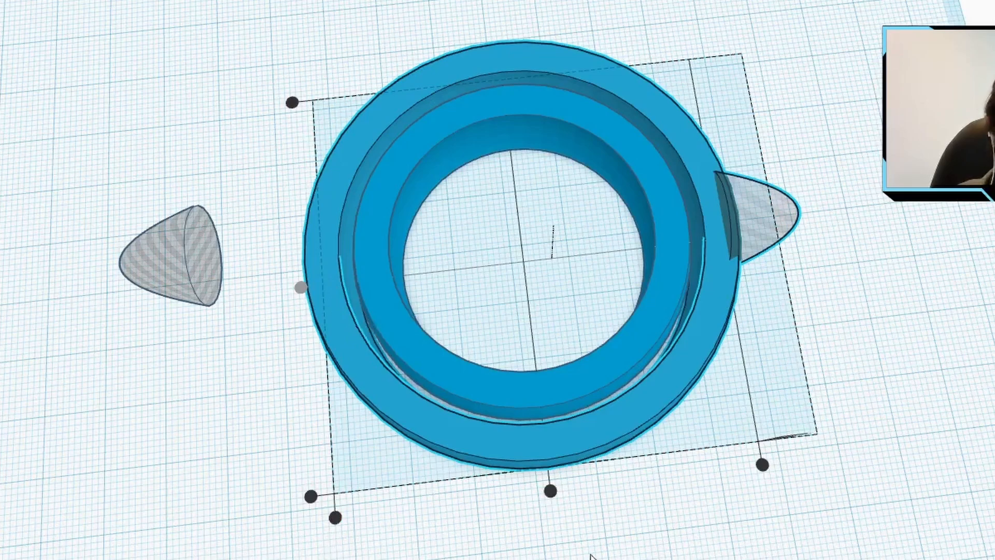
{"action": "left_click", "coordinate": [762, 464]}
{"action": "right_click_drag", "start_coordinate": [763, 461], "coordinate": [817, 432]}
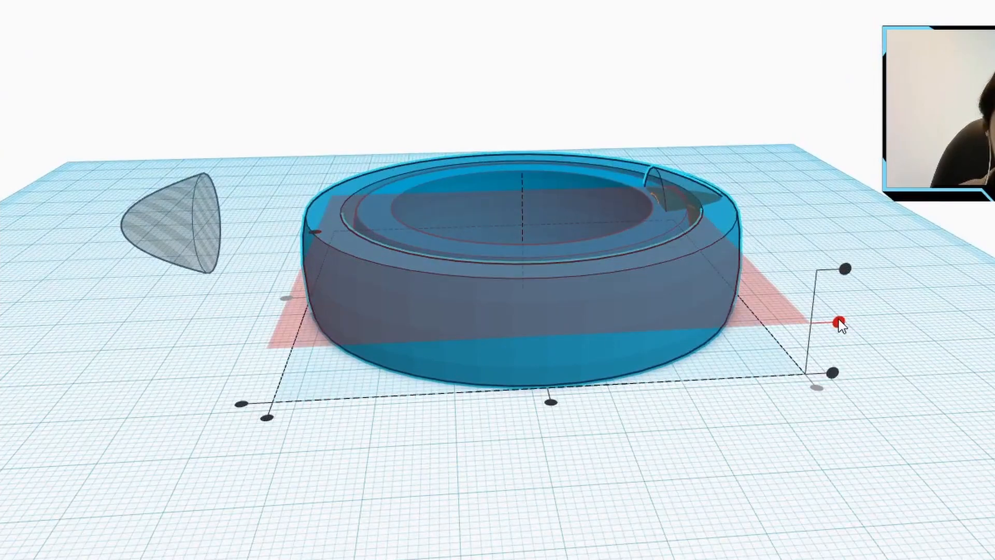
{"action": "left_click", "coordinate": [839, 321]}
{"action": "left_click", "coordinate": [818, 249]}
{"action": "right_click_drag", "start_coordinate": [811, 189], "coordinate": [804, 155]}
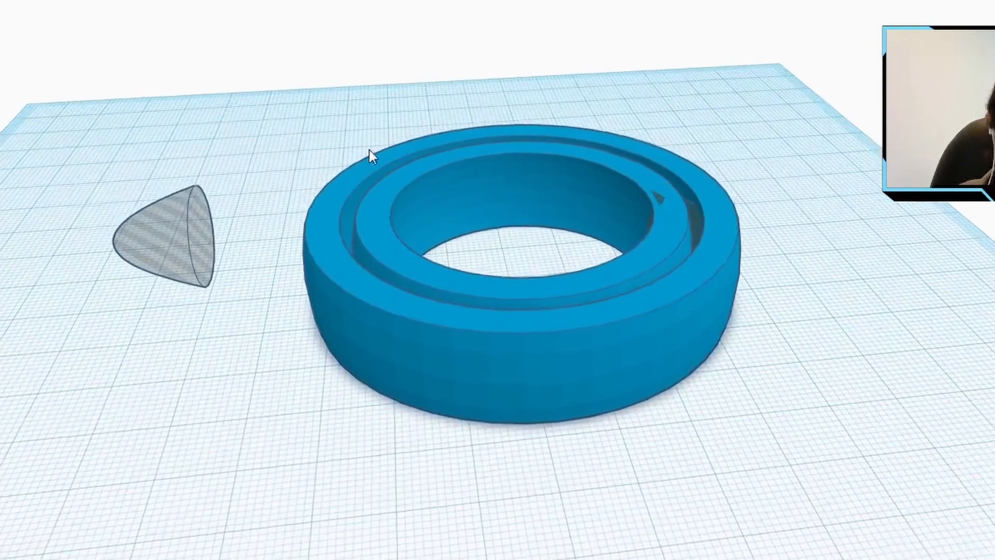
Align the left paraboloid hole to the outer ring, centred in depth and height and flush with the ring's left edge
{"action": "left_click", "coordinate": [196, 238]}
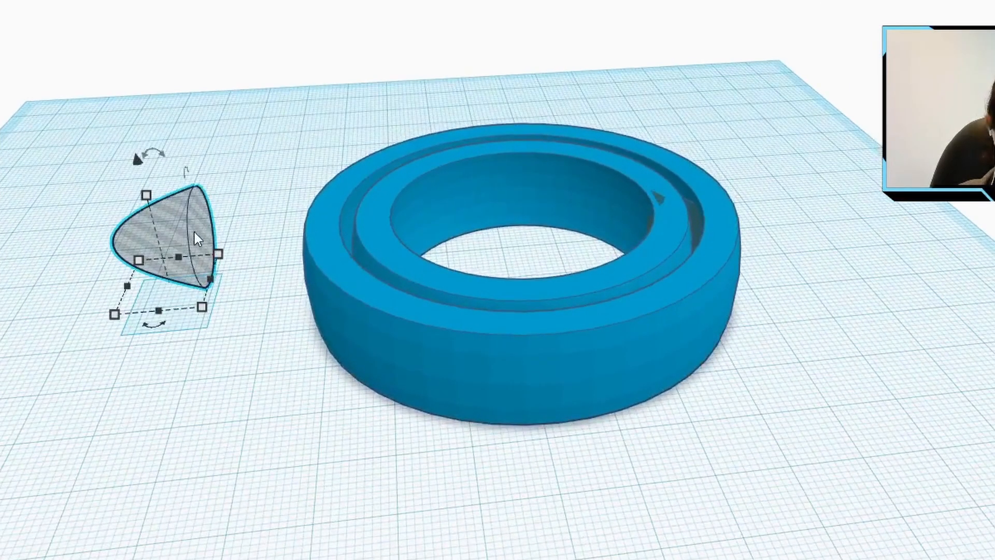
{"action": "left_click", "coordinate": [326, 277], "text": "shift"}
{"action": "key", "text": "l"}
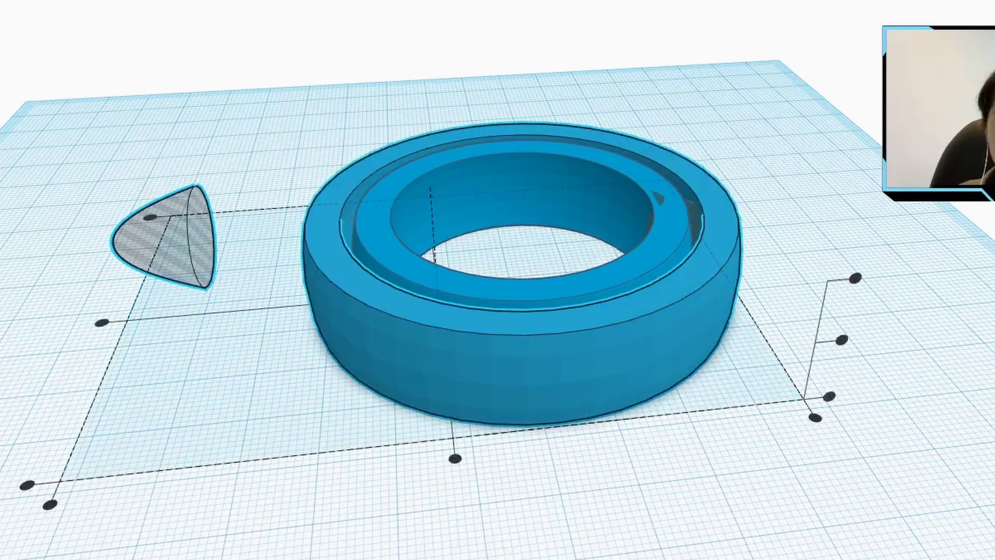
{"action": "right_click_drag", "start_coordinate": [571, 470], "coordinate": [560, 453]}
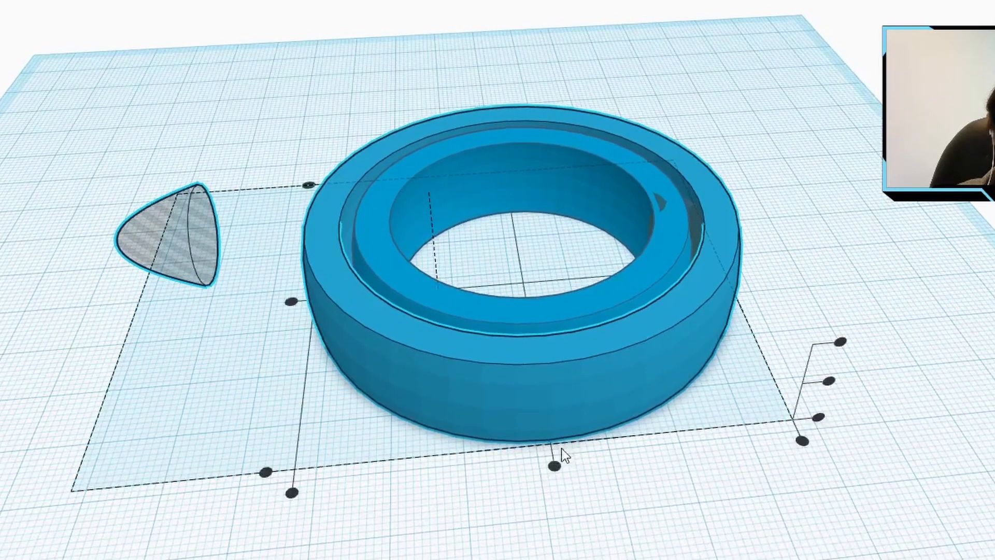
{"action": "left_click", "coordinate": [294, 299]}
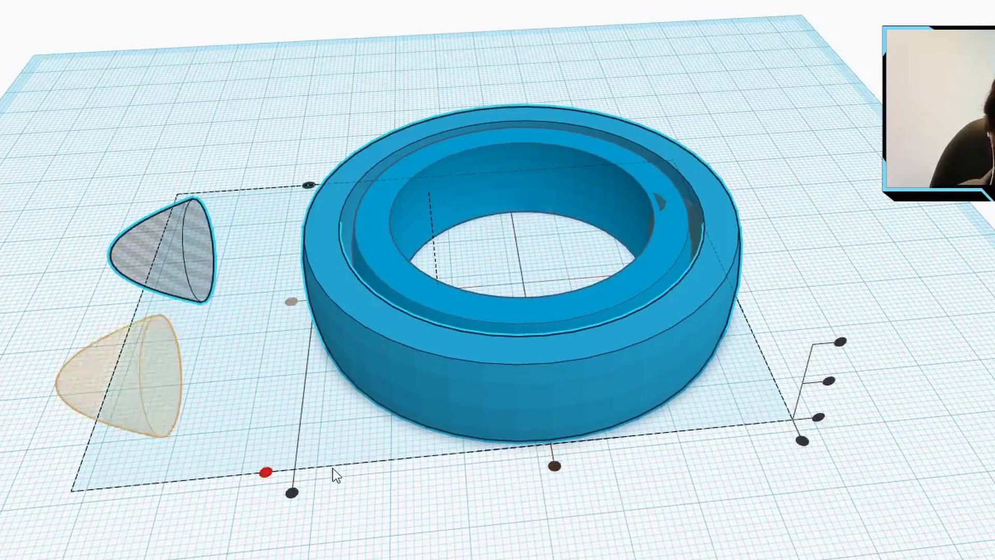
{"action": "left_click", "coordinate": [292, 493]}
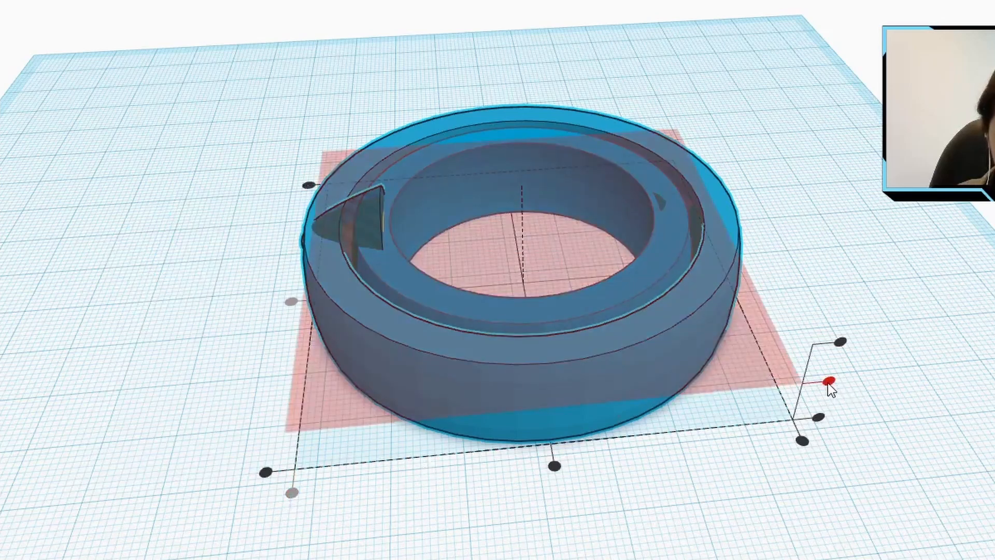
{"action": "left_click", "coordinate": [829, 383]}
{"action": "left_click", "coordinate": [789, 268]}
{"action": "scroll", "coordinate": [828, 299], "scroll_direction": "up", "scroll_amount": 2}
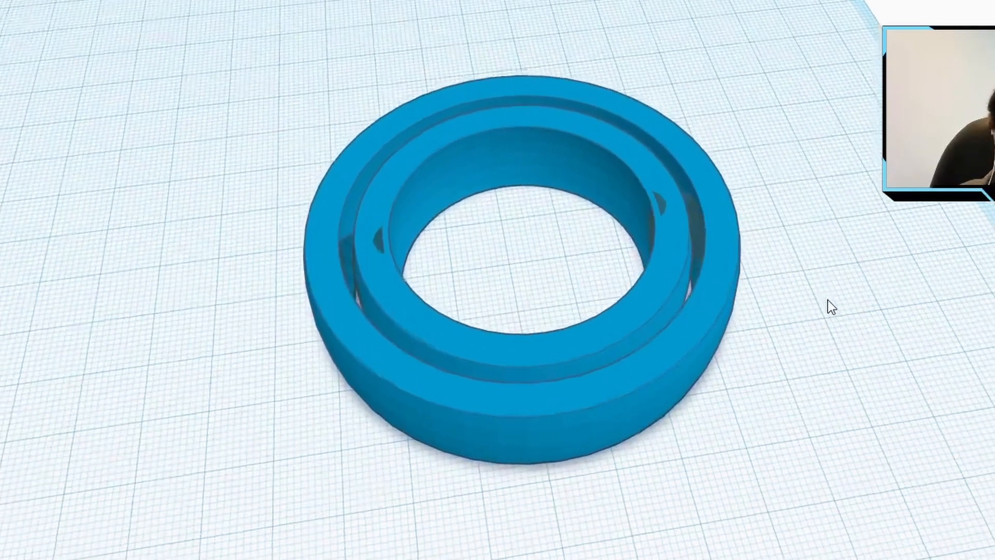
Try moving the left paraboloid hole about 24 mm into the ring's opening, and undo the move
{"action": "right_click_drag", "start_coordinate": [828, 300], "coordinate": [529, 237]}
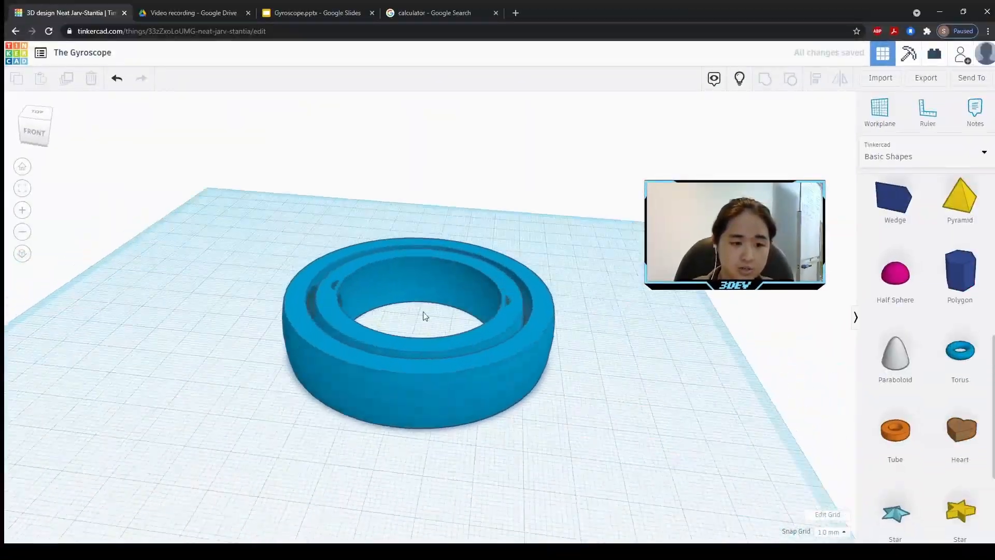
{"action": "right_click_drag", "start_coordinate": [425, 316], "coordinate": [593, 356]}
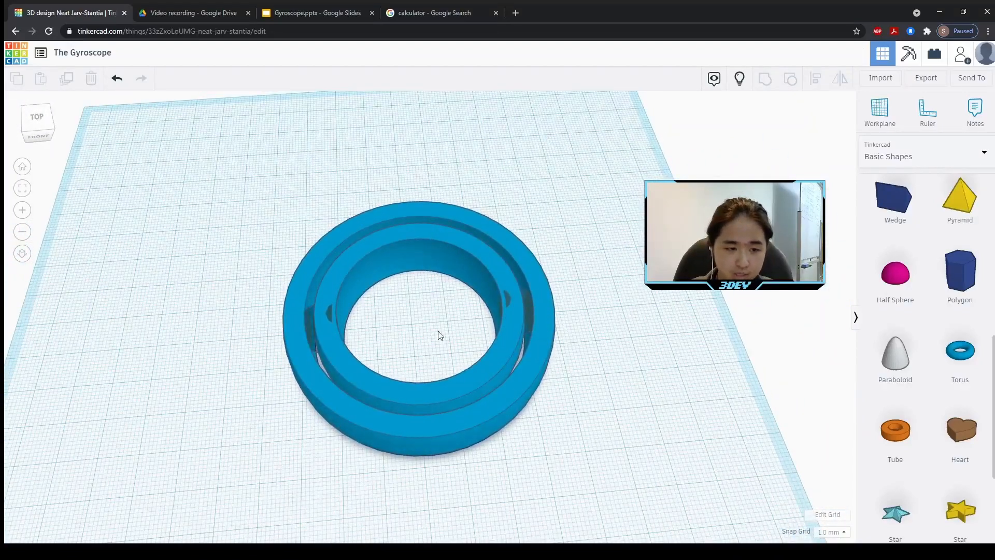
{"action": "right_click_drag", "start_coordinate": [440, 334], "coordinate": [576, 446]}
{"action": "left_click", "coordinate": [309, 316]}
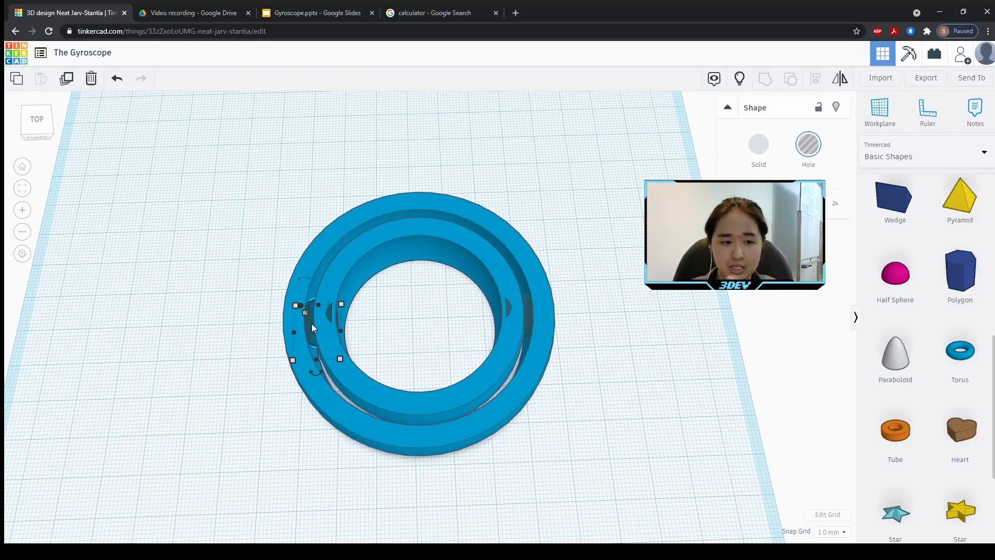
{"action": "left_click_drag", "start_coordinate": [312, 325], "coordinate": [408, 329]}
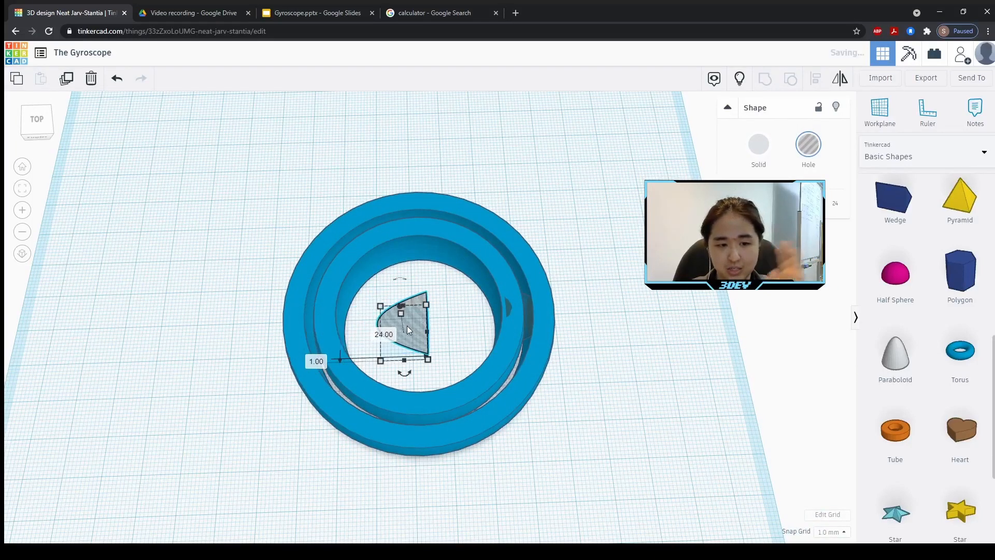
{"action": "key", "text": "ctrl+z"}
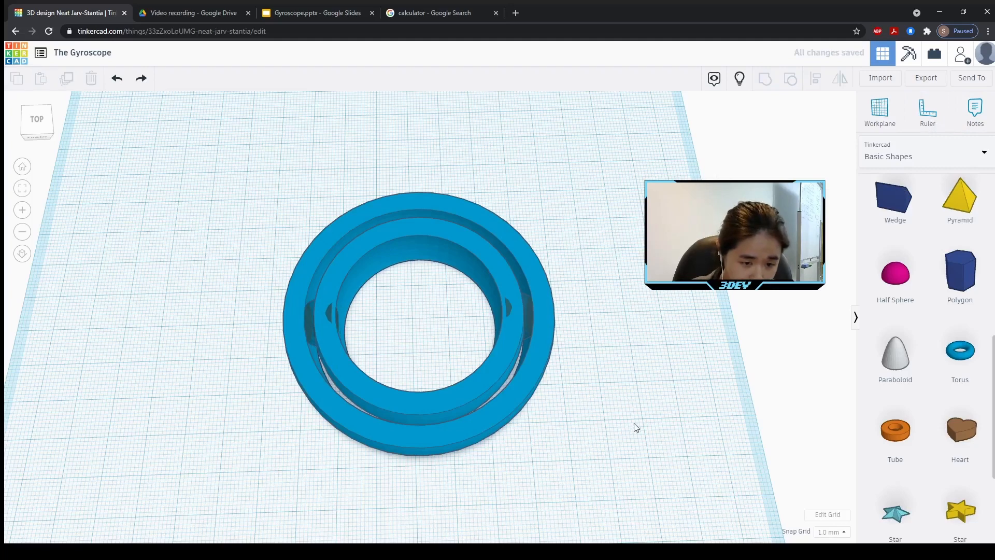
Place a ruler on the workplane at the front-left corner of the outer ring's footprint and display that ring's dimensions
{"action": "left_click_drag", "start_coordinate": [668, 477], "coordinate": [187, 105]}
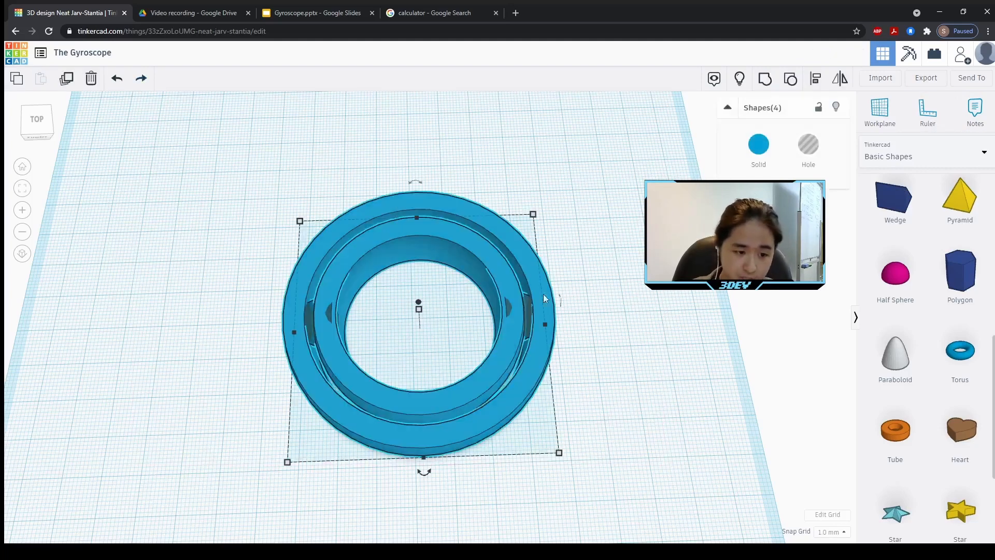
{"action": "left_click_drag", "start_coordinate": [344, 409], "coordinate": [315, 377]}
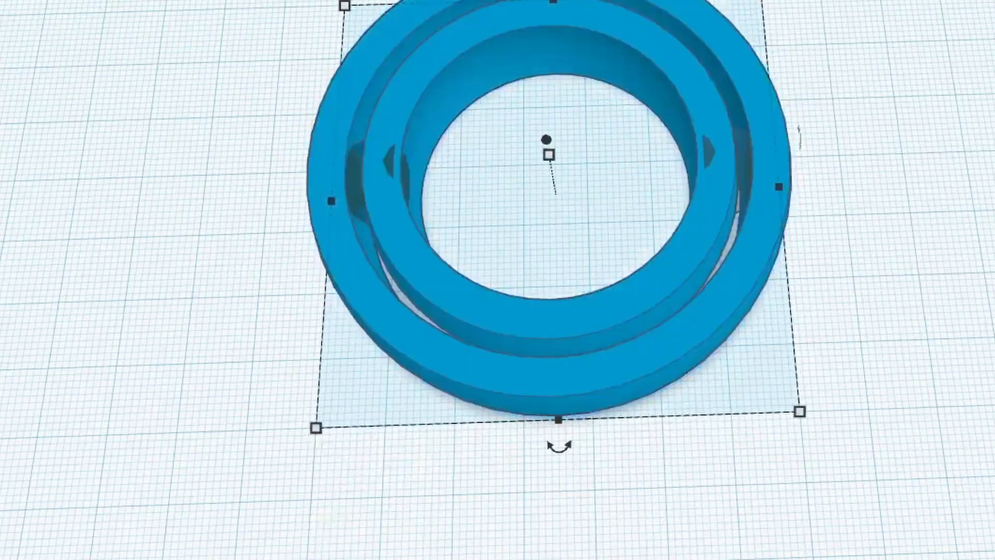
{"action": "left_click", "coordinate": [312, 457]}
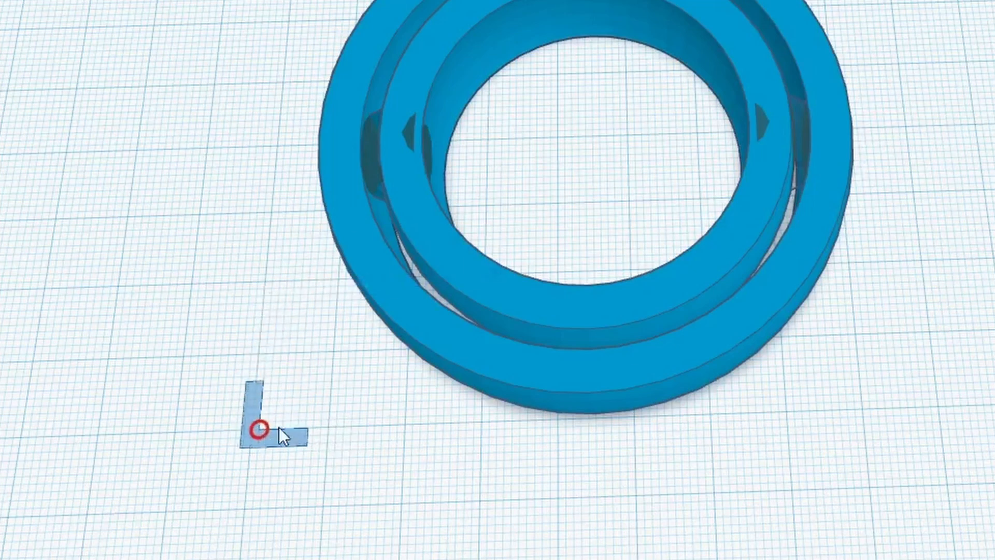
{"action": "left_click", "coordinate": [328, 427]}
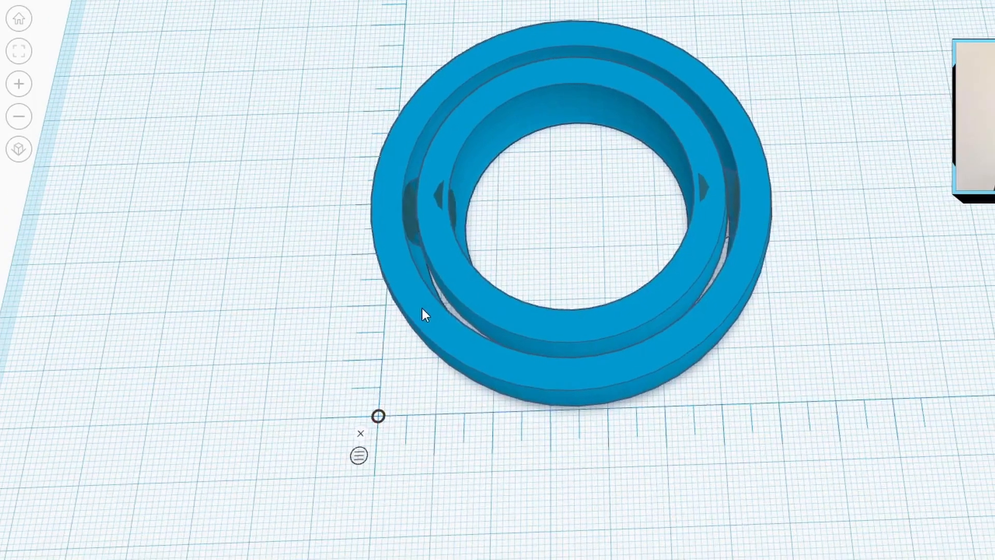
{"action": "left_click", "coordinate": [386, 291]}
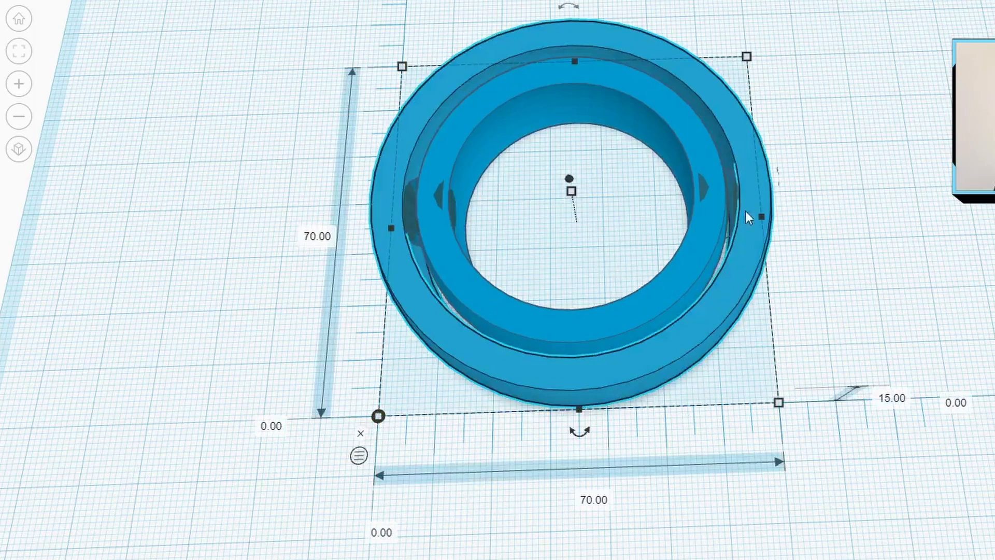
Check the ruler offsets of the right and left paraboloid holes inside the outer ring
{"action": "left_click", "coordinate": [725, 192]}
{"action": "left_click", "coordinate": [736, 191]}
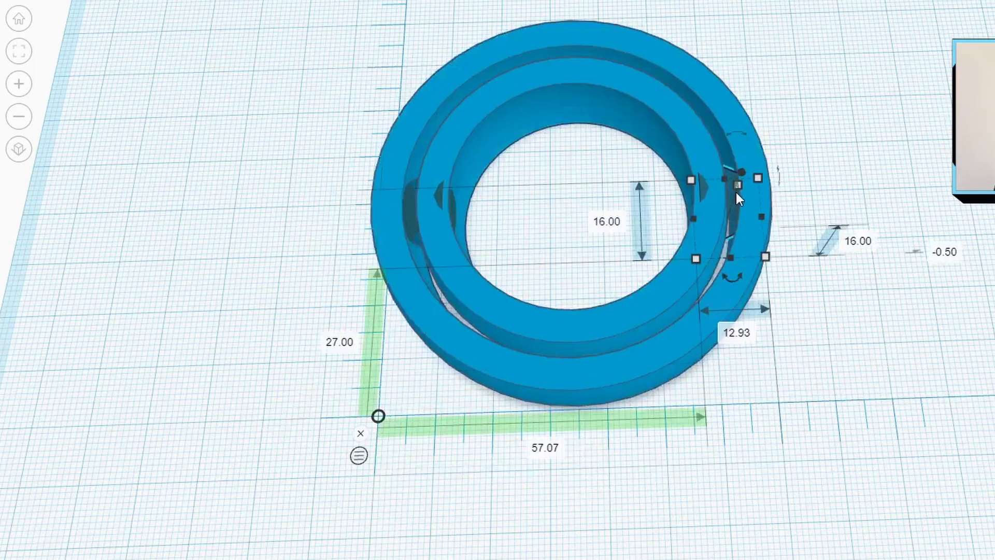
{"action": "left_click", "coordinate": [885, 117]}
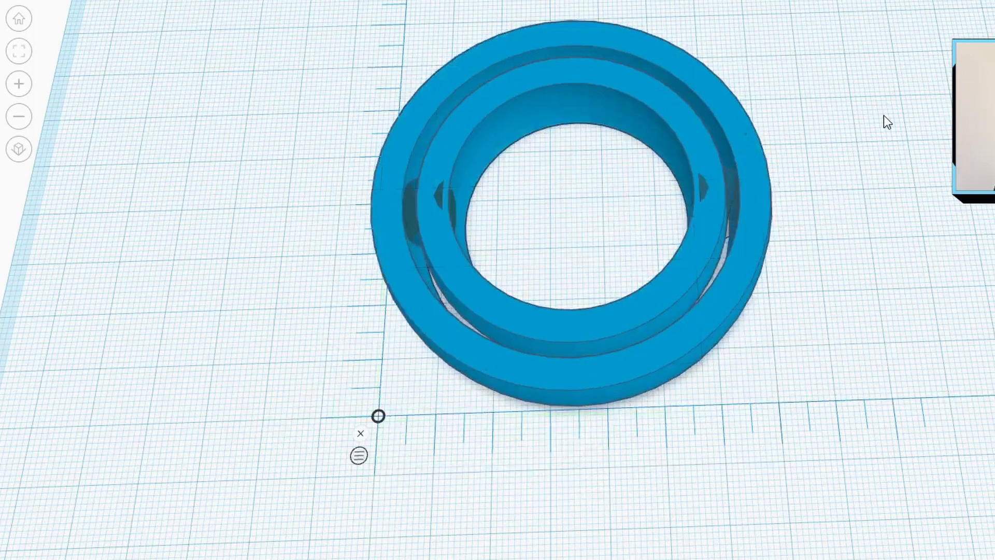
{"action": "left_click", "coordinate": [412, 205]}
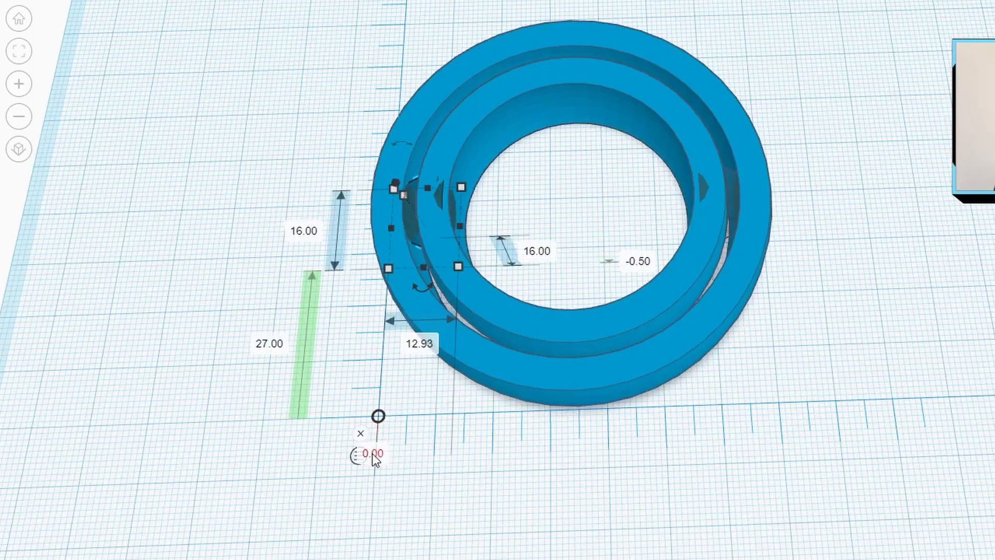
{"action": "left_click", "coordinate": [528, 266]}
Set the left paraboloid hole's sideways offset from the ruler origin to 0.55 mm, shifting it inward from the outer ring's left edge
{"action": "scroll", "coordinate": [531, 265], "scroll_direction": "up", "scroll_amount": 3}
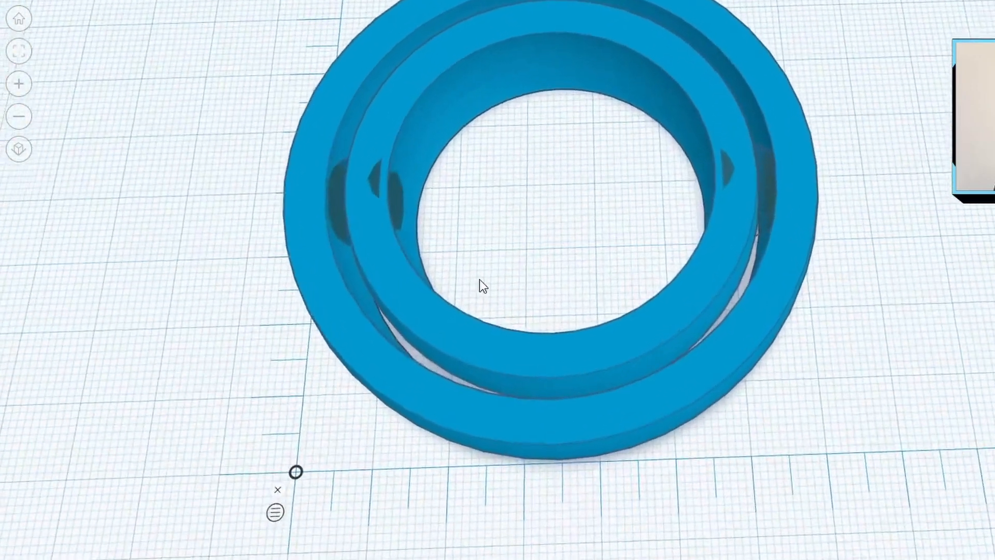
{"action": "right_click_drag", "start_coordinate": [480, 279], "coordinate": [503, 236]}
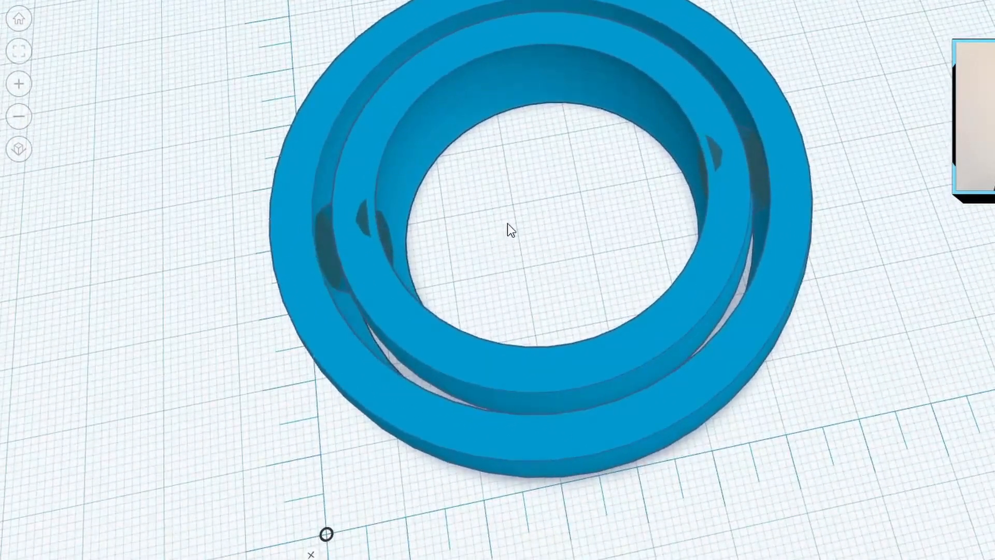
{"action": "mouse_move", "coordinate": [522, 233]}
{"action": "middle_mouse_down"}
{"action": "mouse_move", "coordinate": [613, 215]}
{"action": "mouse_move", "coordinate": [772, 158]}
{"action": "middle_mouse_up"}
{"action": "left_click", "coordinate": [499, 159]}
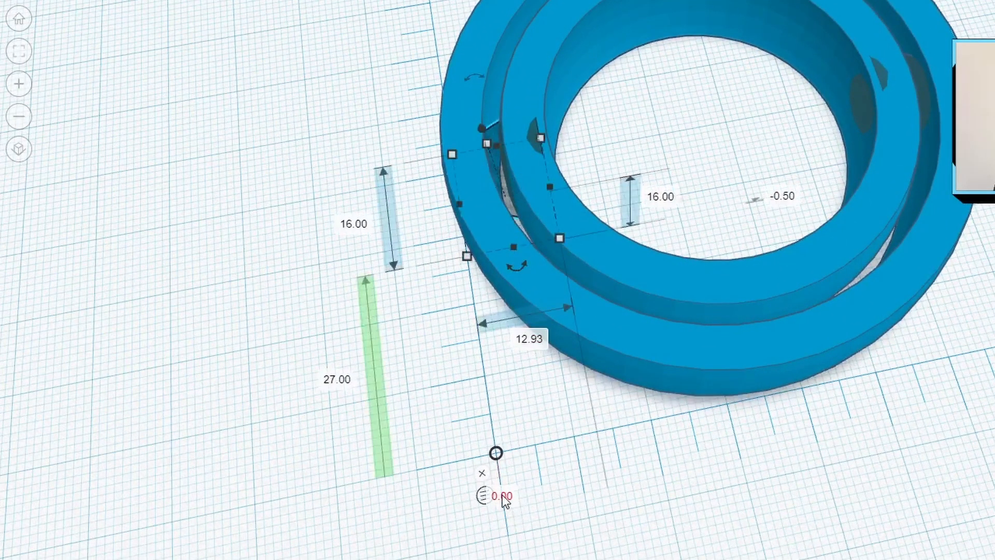
{"action": "middle_click_drag", "start_coordinate": [591, 402], "coordinate": [623, 210]}
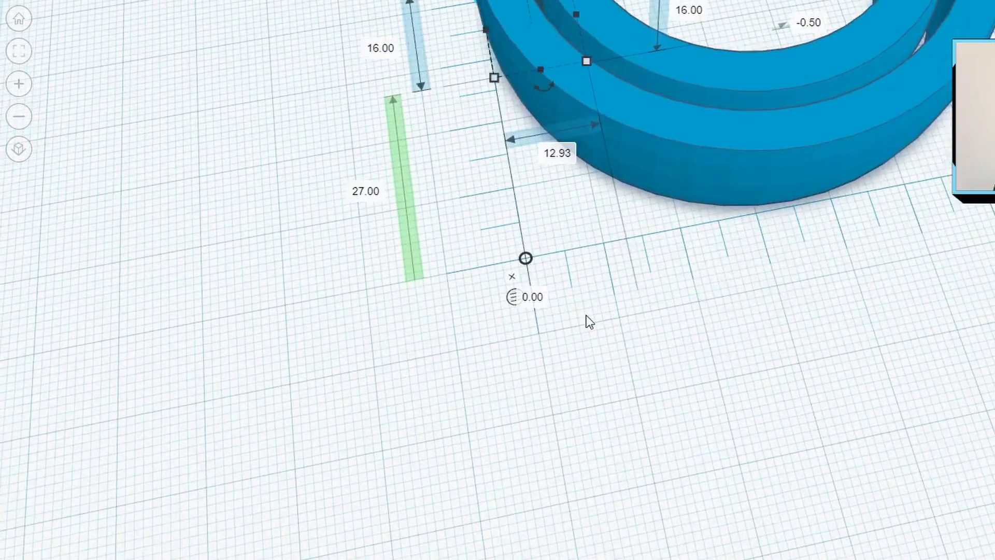
{"action": "scroll", "coordinate": [586, 316], "scroll_direction": "up", "scroll_amount": 3}
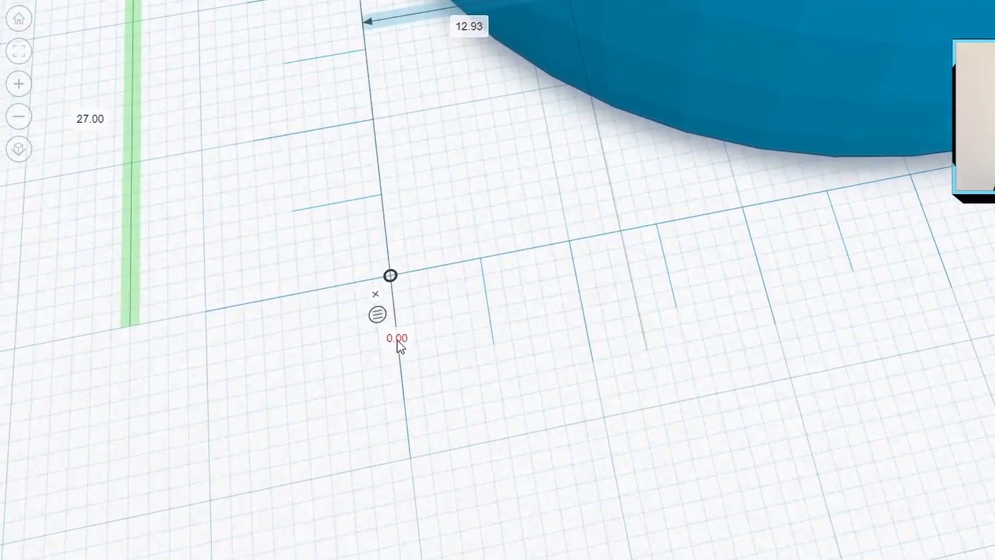
{"action": "left_click", "coordinate": [399, 339]}
{"action": "type", "text": ".55"}
{"action": "key", "text": "Return"}
{"action": "scroll", "coordinate": [626, 285], "scroll_direction": "down", "scroll_amount": 5}
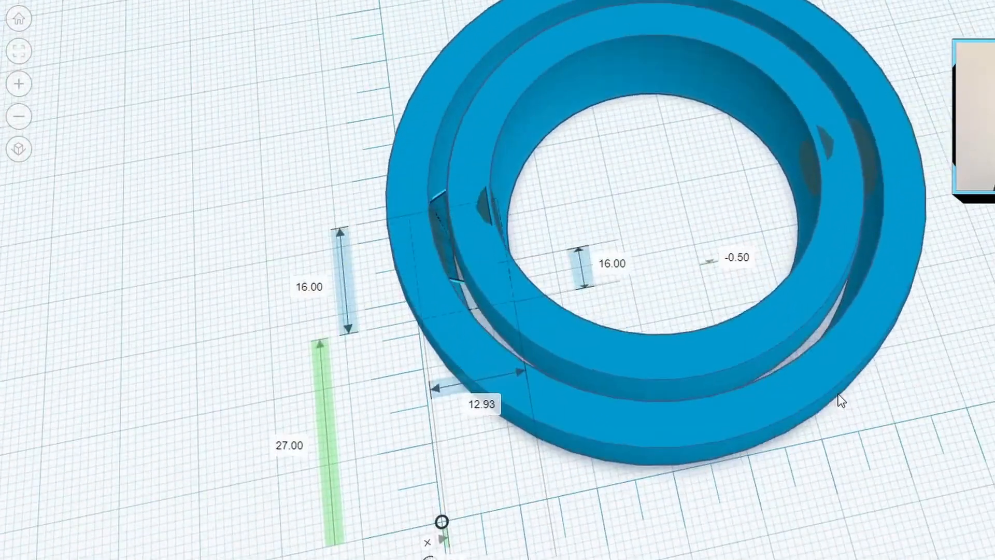
Display the right paraboloid hole's ruler offsets and switch to the Google calculator
{"action": "left_click", "coordinate": [860, 141]}
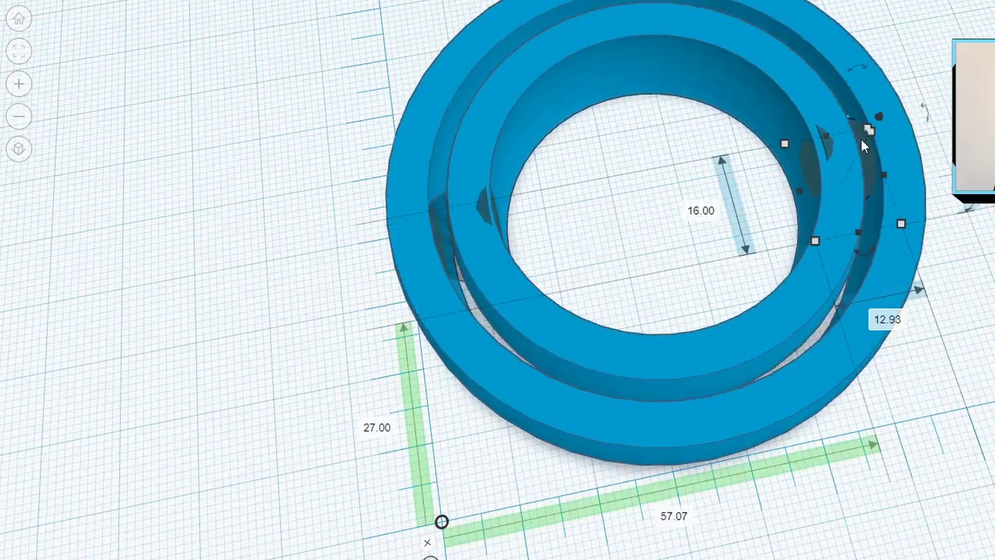
{"action": "scroll", "coordinate": [891, 453], "scroll_direction": "down", "scroll_amount": 4}
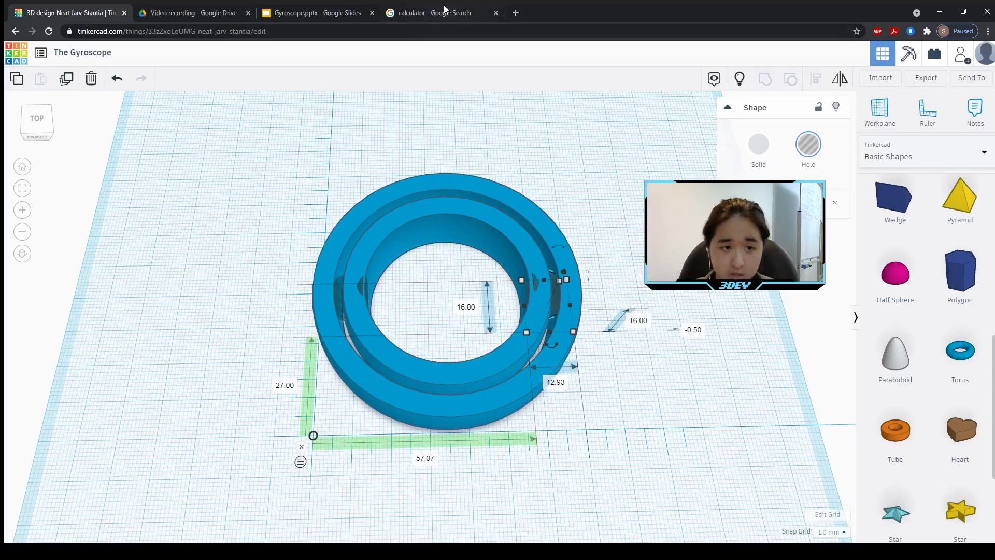
{"action": "left_click", "coordinate": [440, 13]}
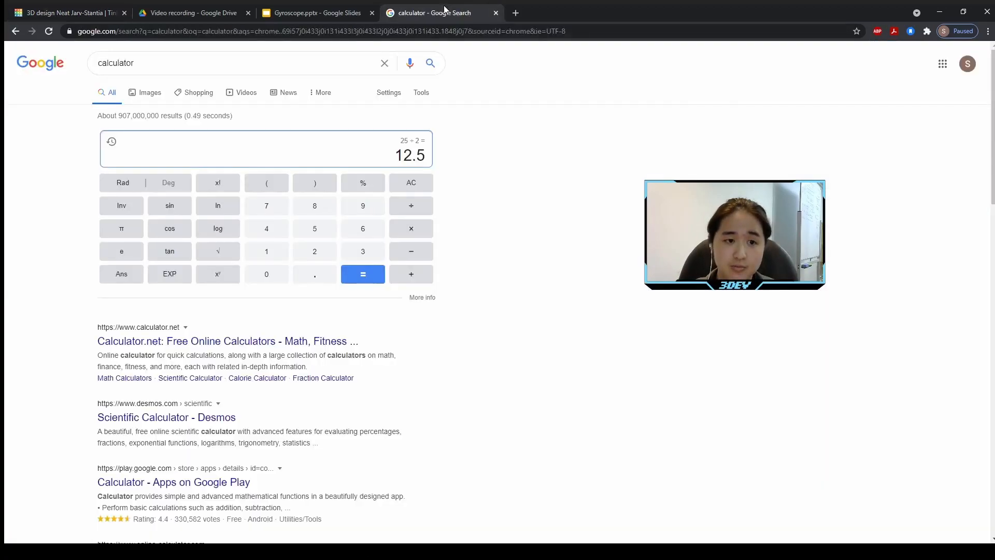
{"action": "left_click", "coordinate": [384, 149]}
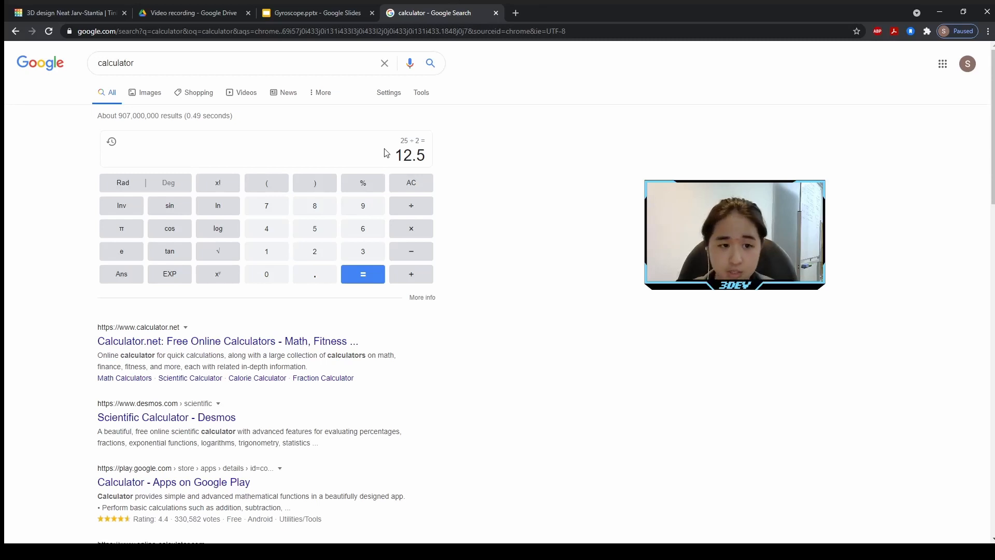
{"action": "left_click", "coordinate": [386, 153]}
{"action": "type", "text": "55"}
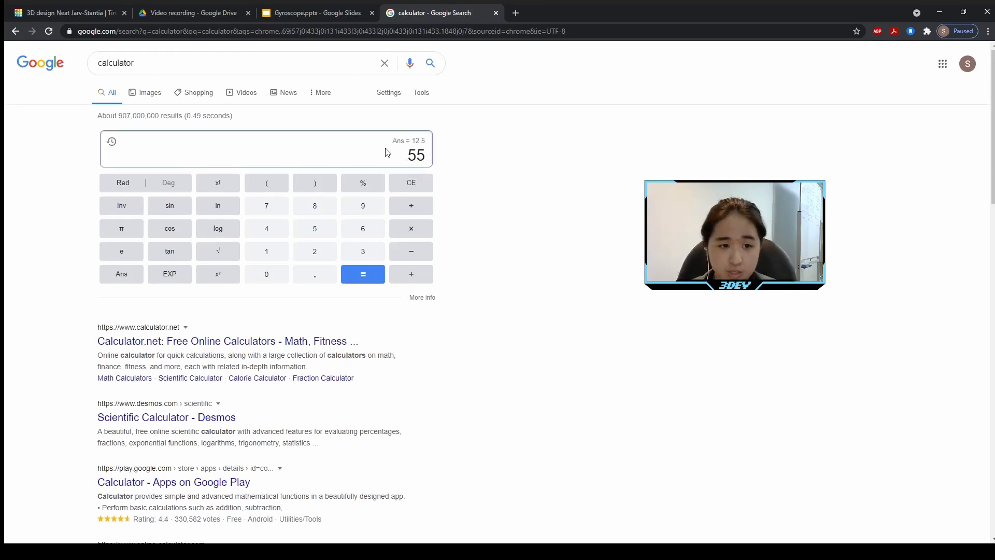
{"action": "type", "text": "7"}
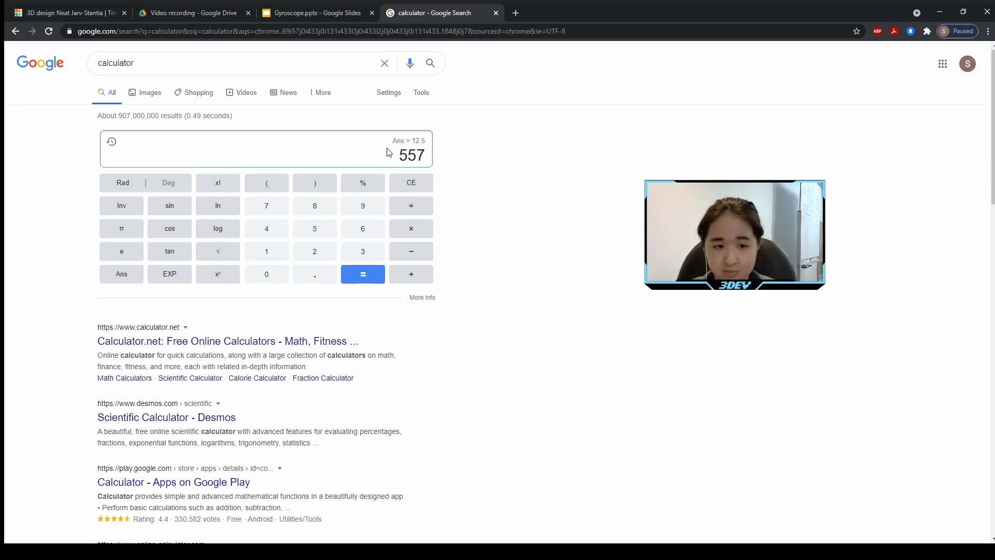
{"action": "key", "text": "BackSpace"}
{"action": "key", "text": "BackSpace"}
{"action": "key", "text": "BackSpace"}
{"action": "type", "text": "5"}
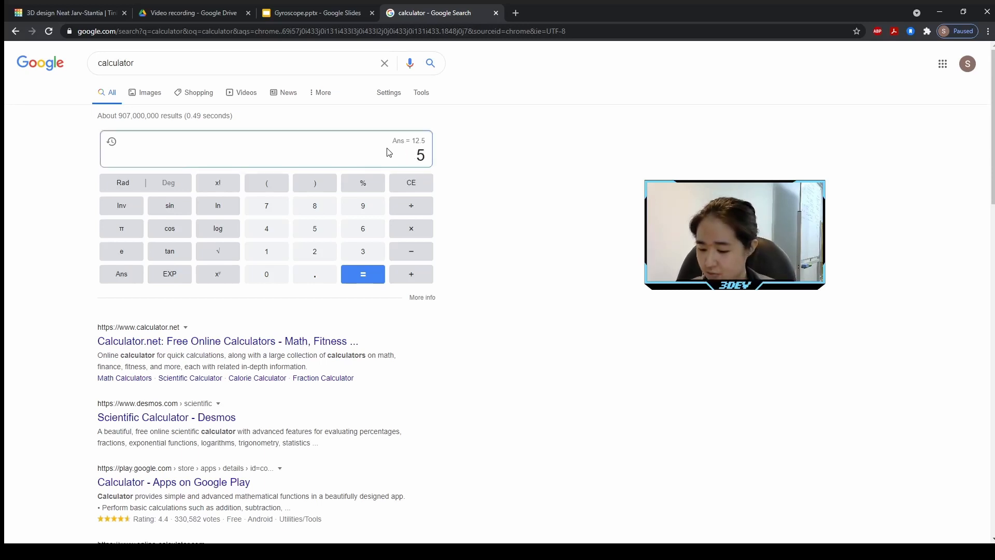
{"action": "type", "text": "7.07"}
{"action": "key", "text": "Return"}
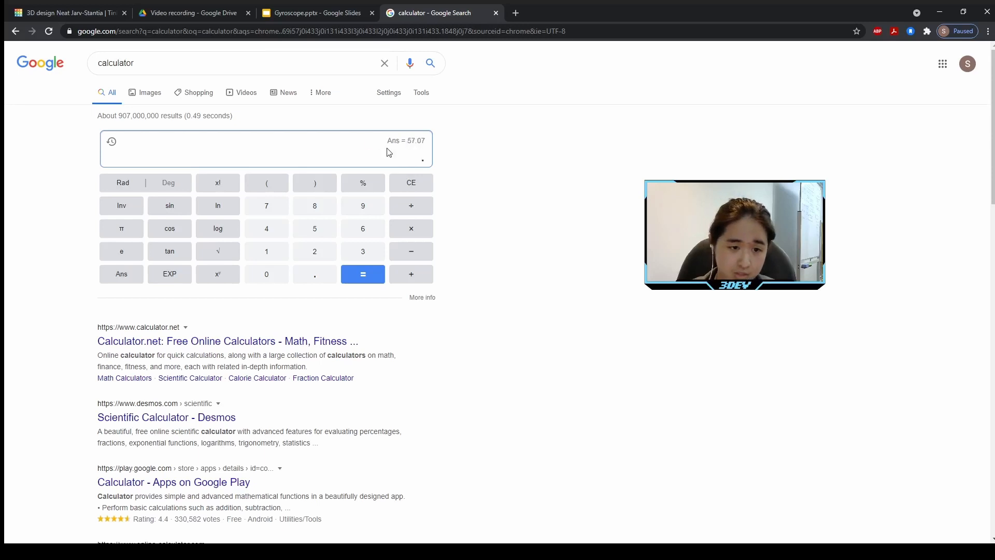
{"action": "type", "text": "."}
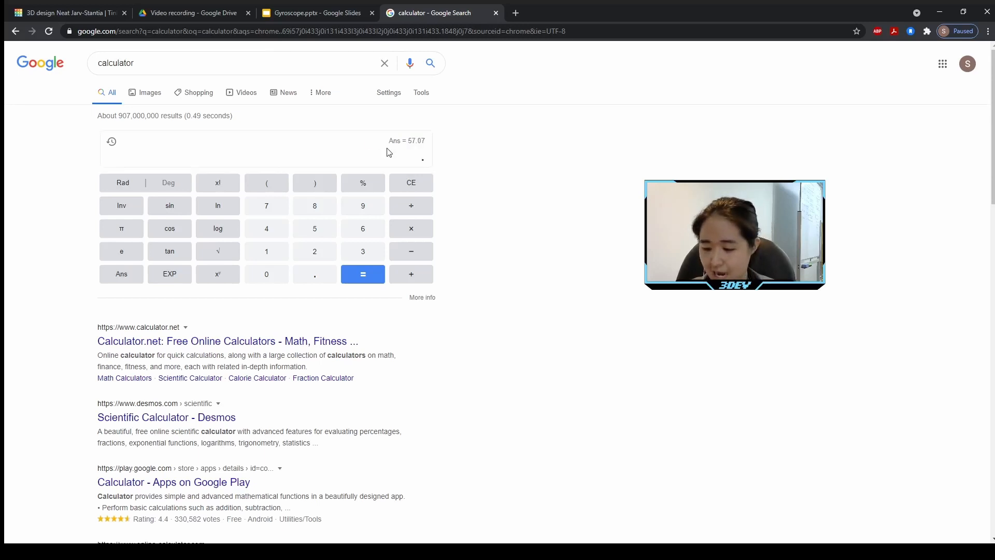
{"action": "left_click", "coordinate": [409, 179]}
Calculate 57.07 - .55 and copy the result
{"action": "type", "text": "57"}
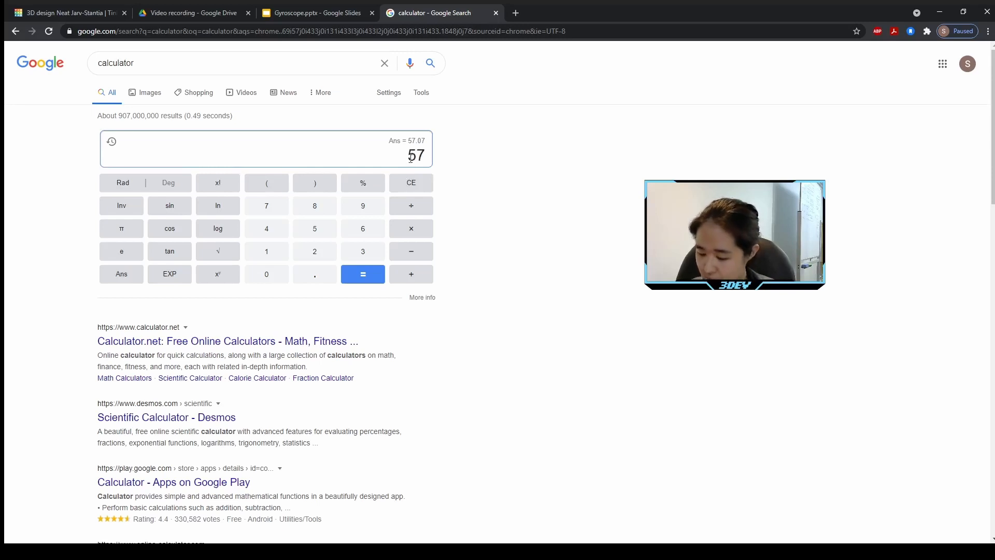
{"action": "type", "text": ".07 -"}
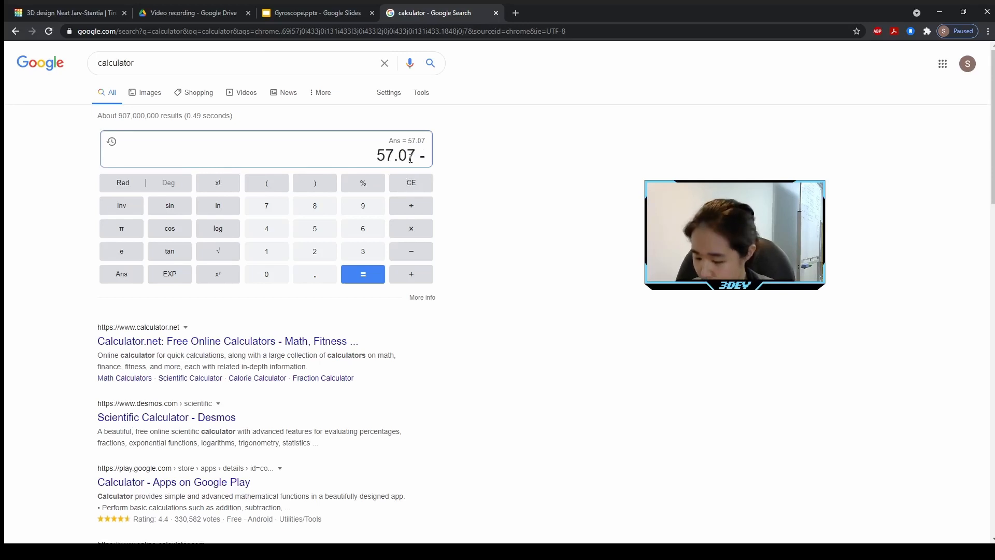
{"action": "type", "text": " .55"}
{"action": "key", "text": "Return"}
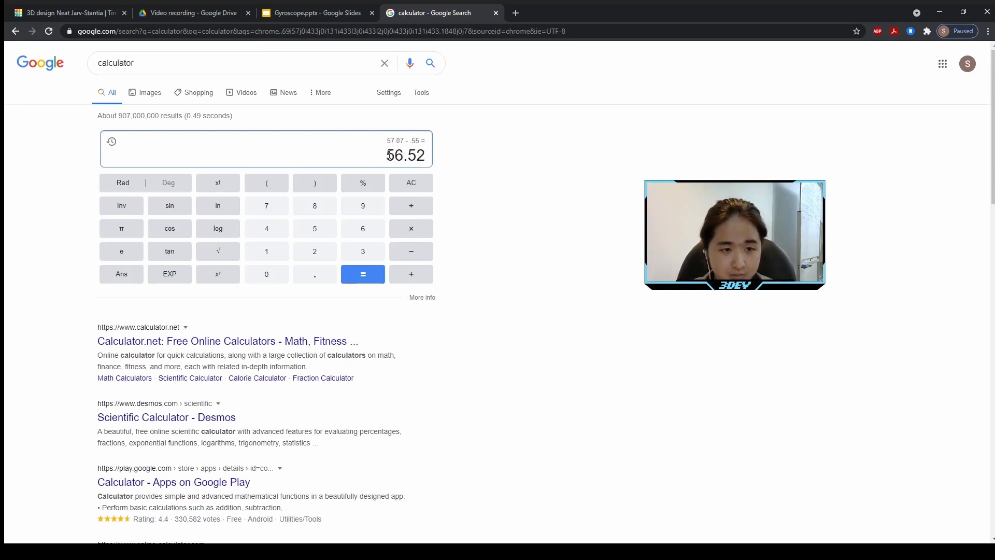
{"action": "left_click_drag", "start_coordinate": [385, 155], "coordinate": [433, 159]}
{"action": "key", "text": "ctrl+c"}
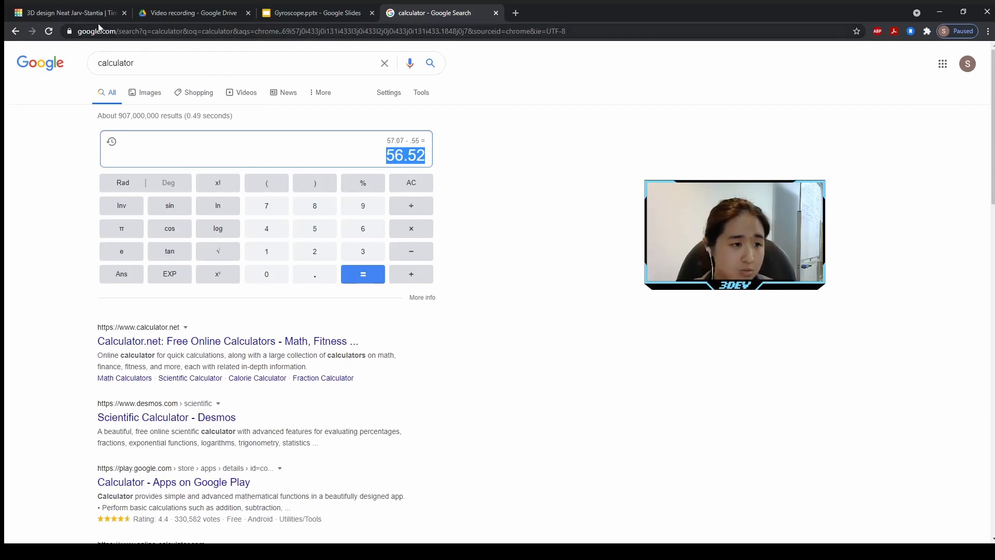
Switch back to Tinkercad and set the right paraboloid hole's sideways ruler offset to 56.52 mm using the copied value
{"action": "left_click", "coordinate": [90, 12]}
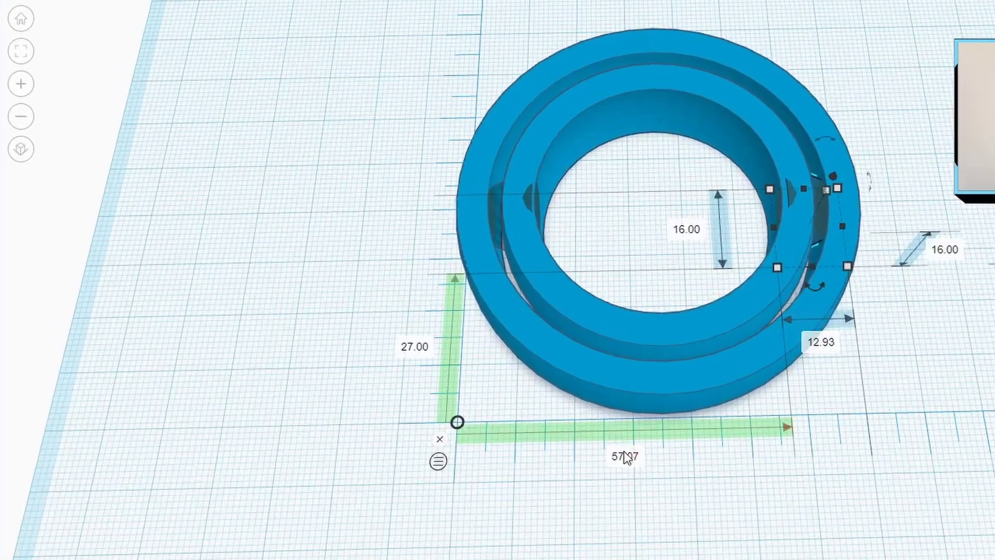
{"action": "left_click", "coordinate": [626, 458]}
{"action": "key", "text": "ctrl+v"}
{"action": "key", "text": "Return"}
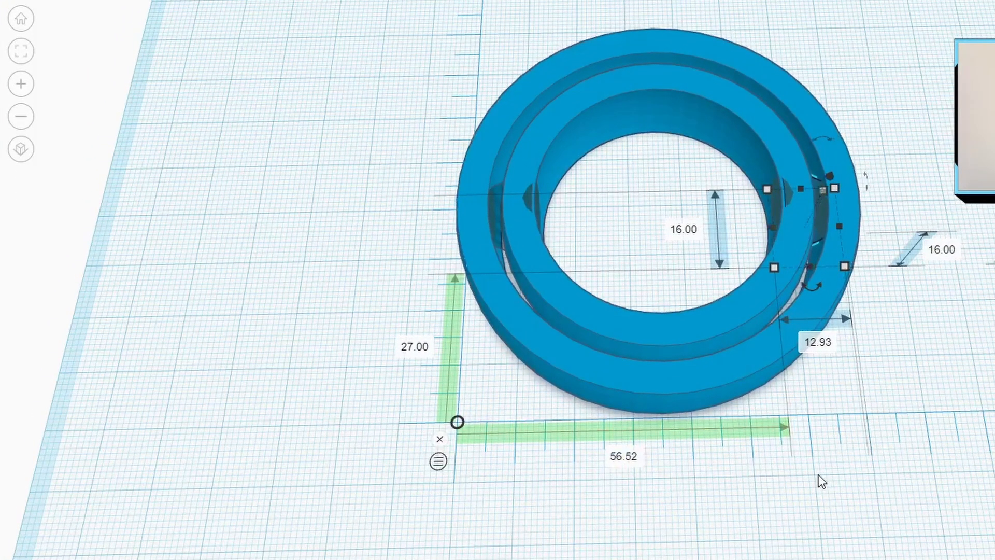
{"action": "left_click", "coordinate": [575, 447]}
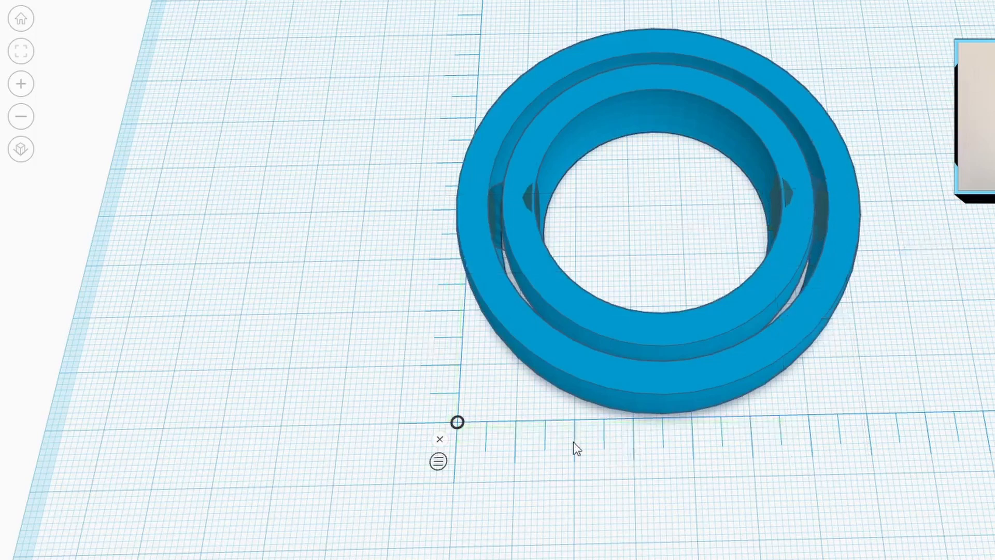
Reverse the ruler's direction, move its origin to the outer ring's front-right corner, and display the right paraboloid hole's offsets
{"action": "left_click", "coordinate": [457, 423]}
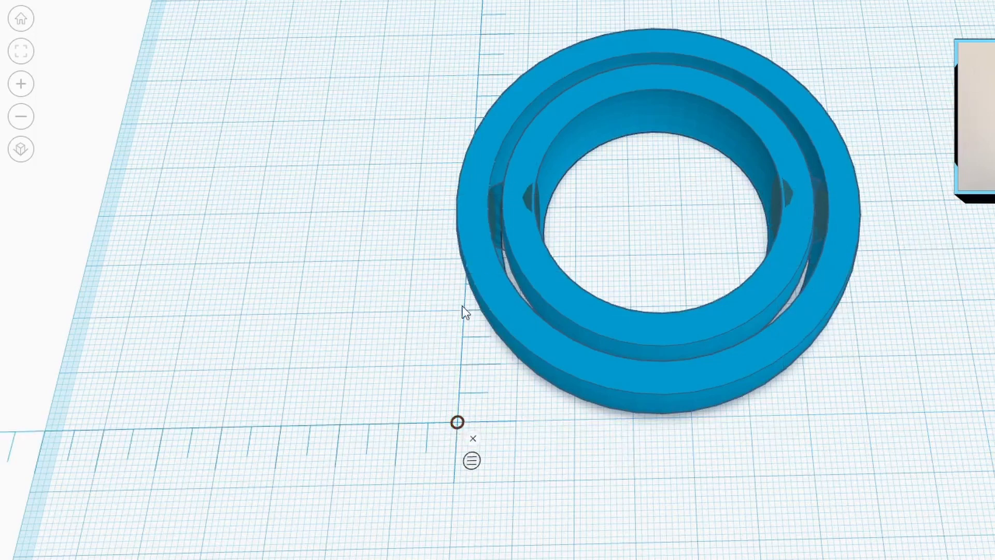
{"action": "left_click_drag", "start_coordinate": [466, 423], "coordinate": [868, 416]}
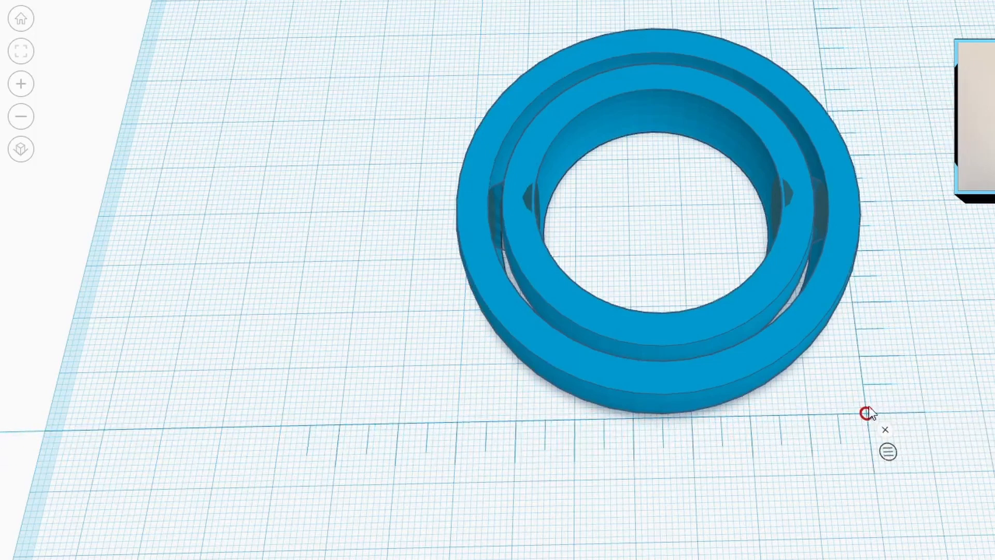
{"action": "left_click", "coordinate": [820, 205]}
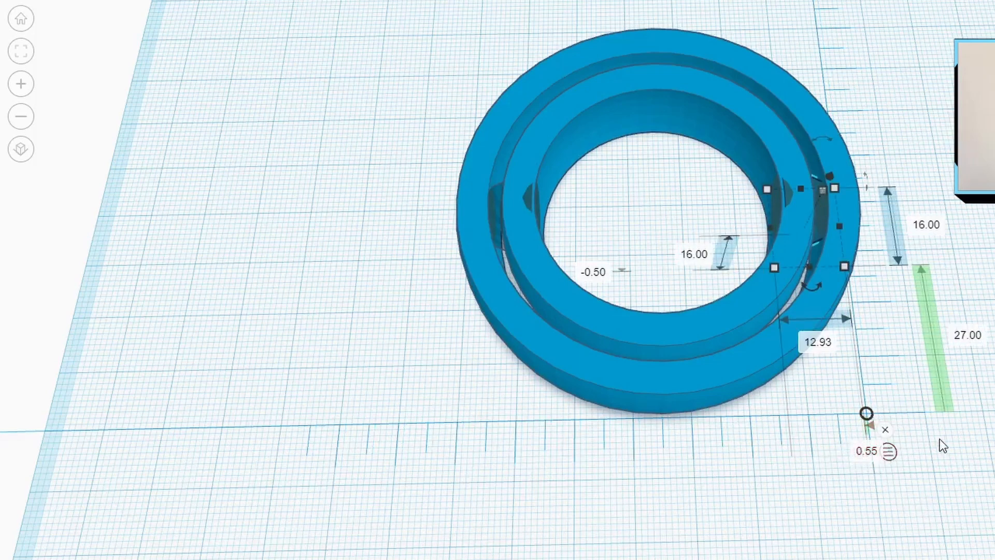
Undo the ruler's relocation and reversal and the right paraboloid hole's last offset change
{"action": "key", "text": "ctrl+z"}
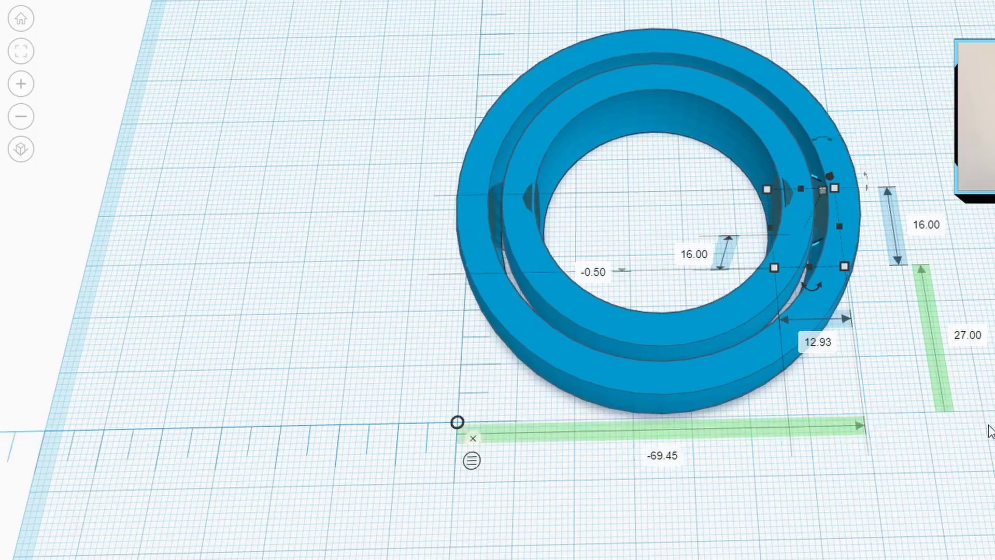
{"action": "key", "text": "Right"}
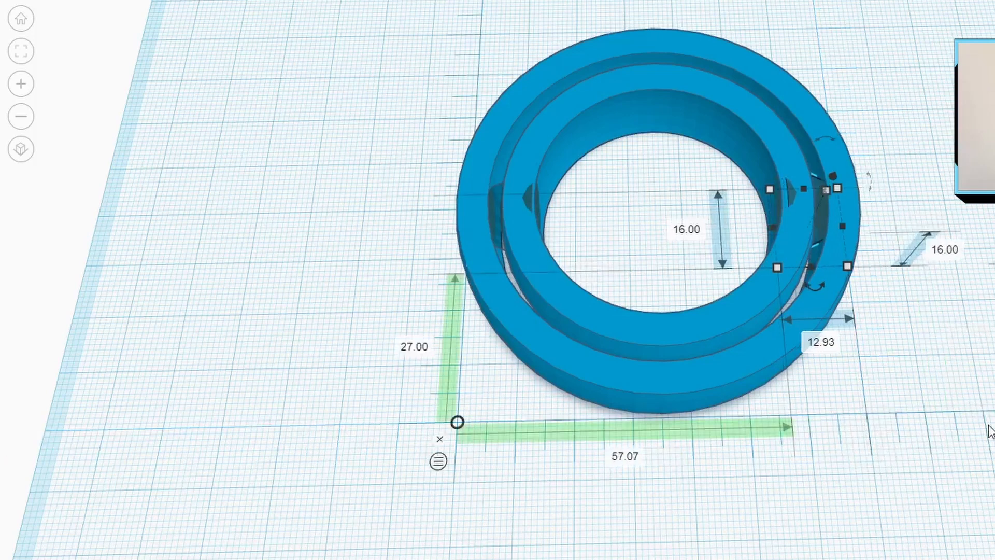
{"action": "left_click", "coordinate": [912, 465]}
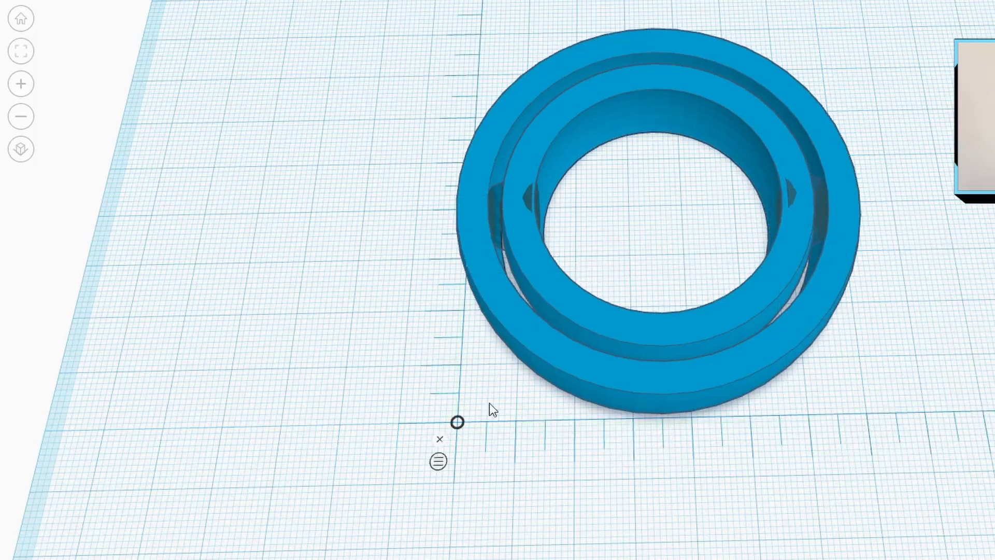
Select the right paraboloid hole and reverse the ruler's direction so its offset is measured to the hole's right edge
{"action": "left_click", "coordinate": [457, 421]}
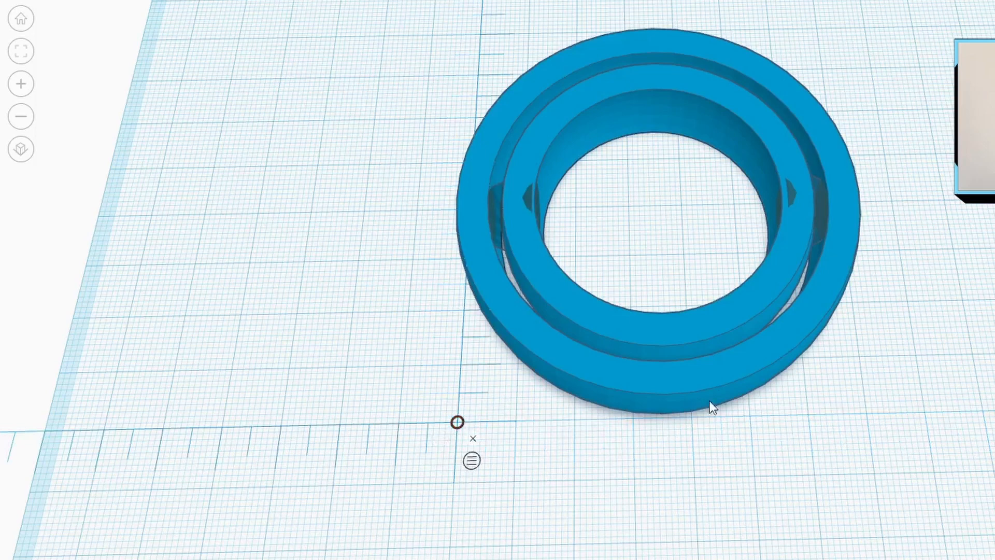
{"action": "left_click", "coordinate": [458, 422]}
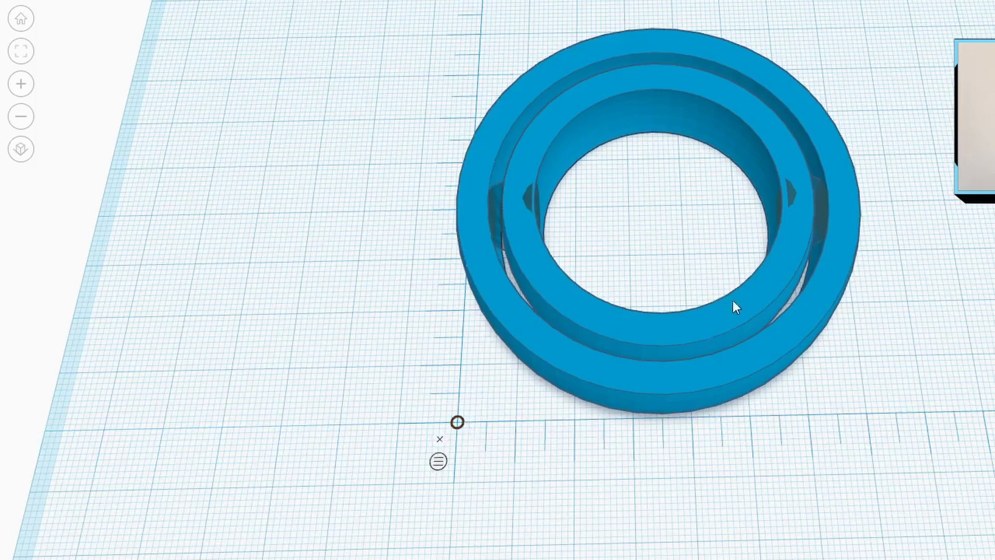
{"action": "left_click", "coordinate": [820, 223]}
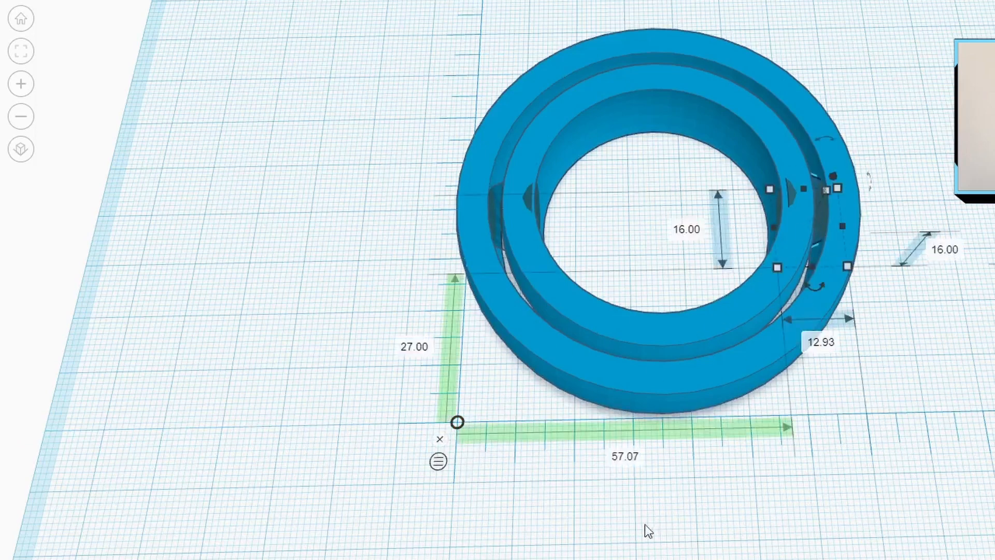
{"action": "left_click", "coordinate": [457, 422]}
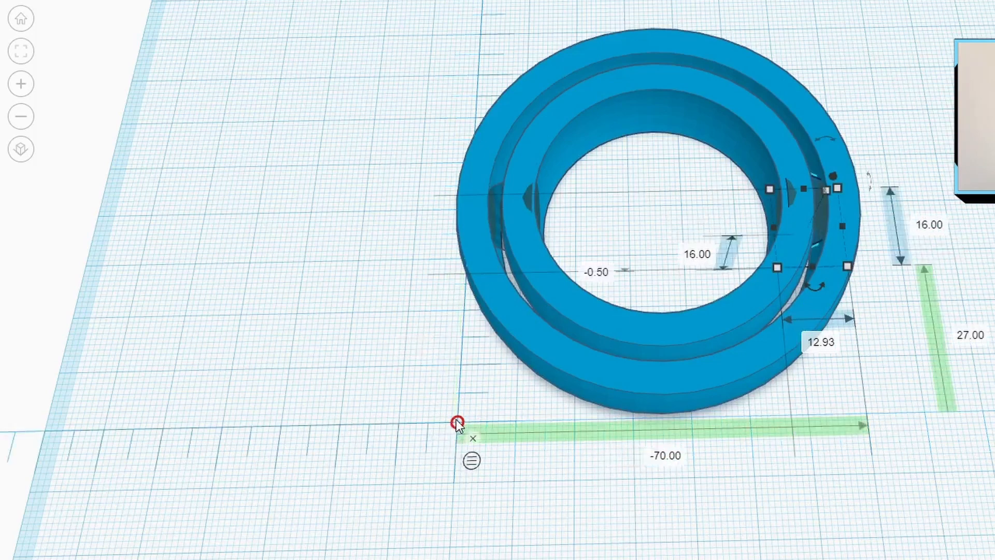
Move the ruler's origin to the outer ring's front-right corner and set the right paraboloid hole's sideways offset to 0.55 mm
{"action": "left_click_drag", "start_coordinate": [460, 424], "coordinate": [868, 417]}
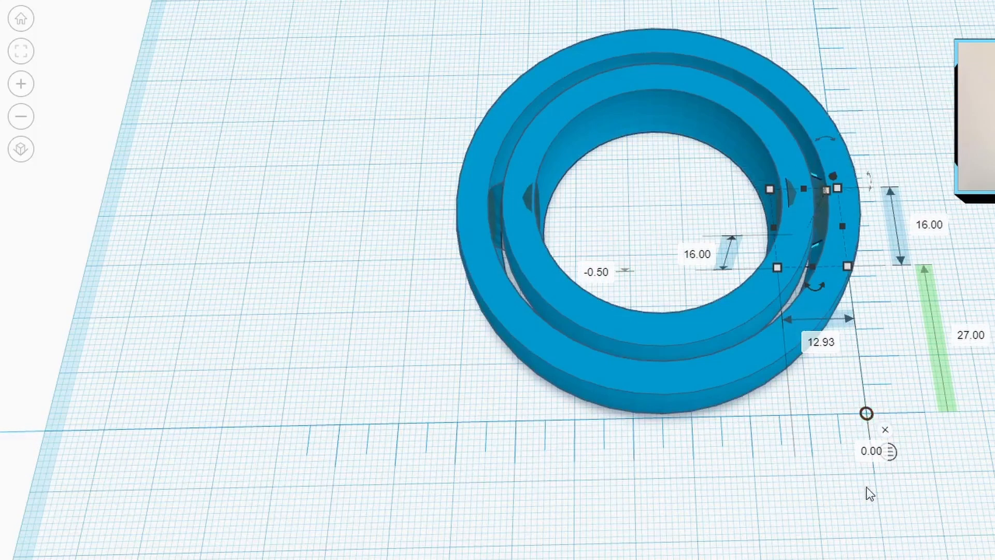
{"action": "left_click", "coordinate": [873, 452]}
{"action": "key", "text": "BackSpace"}
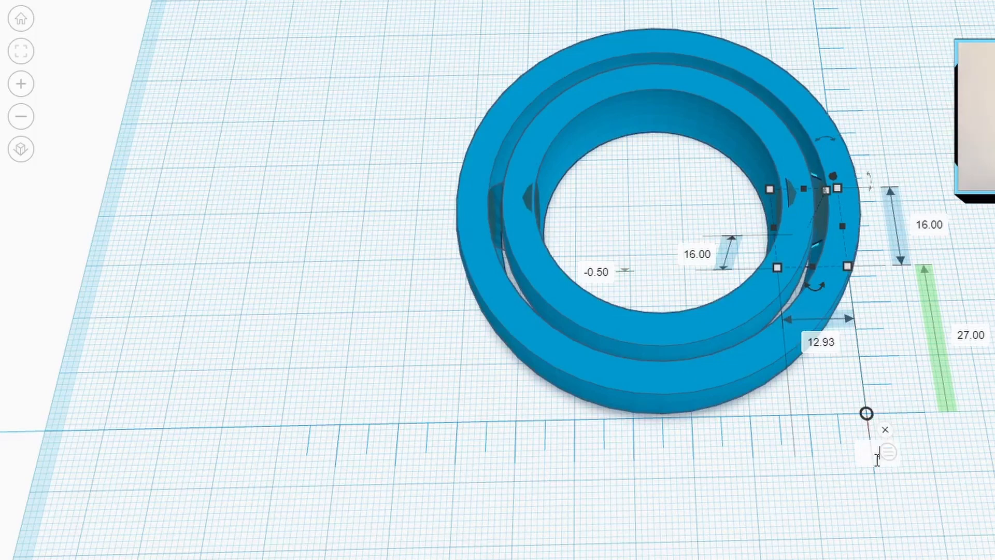
{"action": "type", "text": "0.55"}
{"action": "key", "text": "Return"}
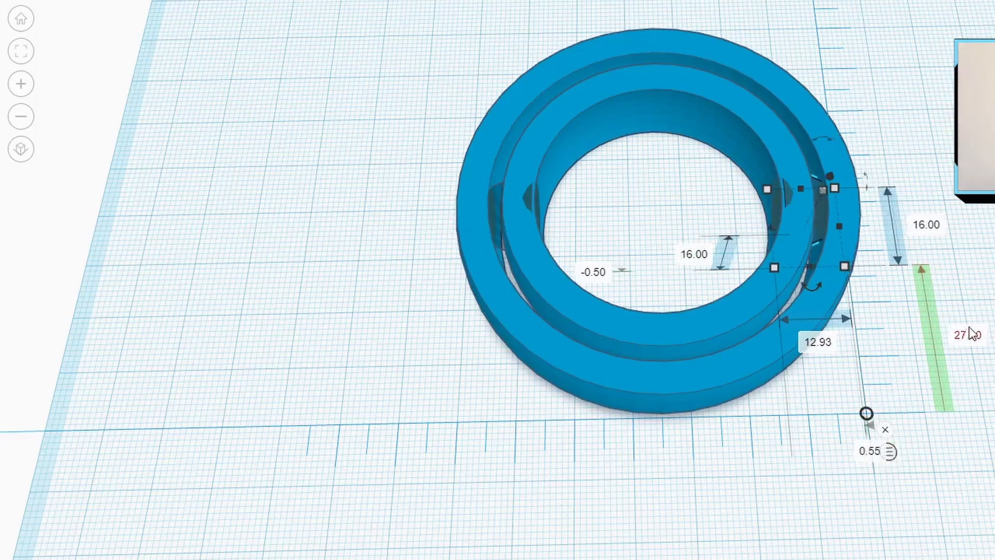
{"action": "key", "text": "Escape"}
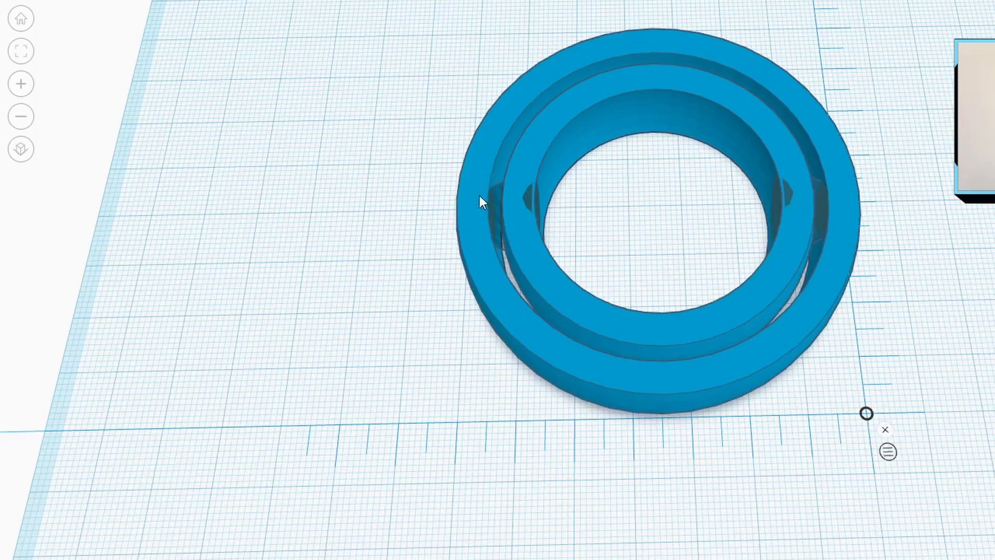
Check the left paraboloid hole's ruler offset and remove the ruler from the workplane
{"action": "left_click", "coordinate": [497, 204]}
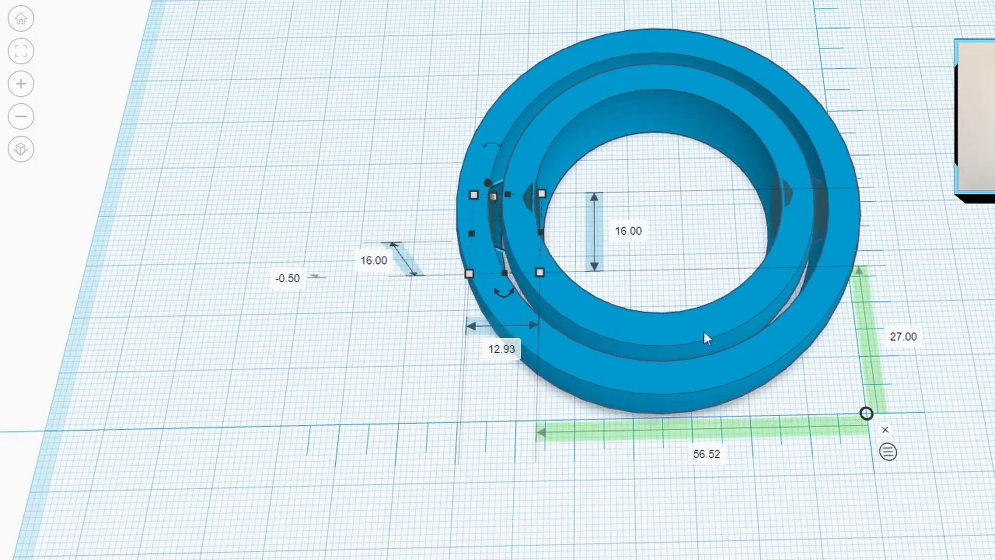
{"action": "left_click", "coordinate": [885, 429]}
{"action": "left_click", "coordinate": [874, 400]}
{"action": "right_click_drag", "start_coordinate": [910, 391], "coordinate": [415, 221]}
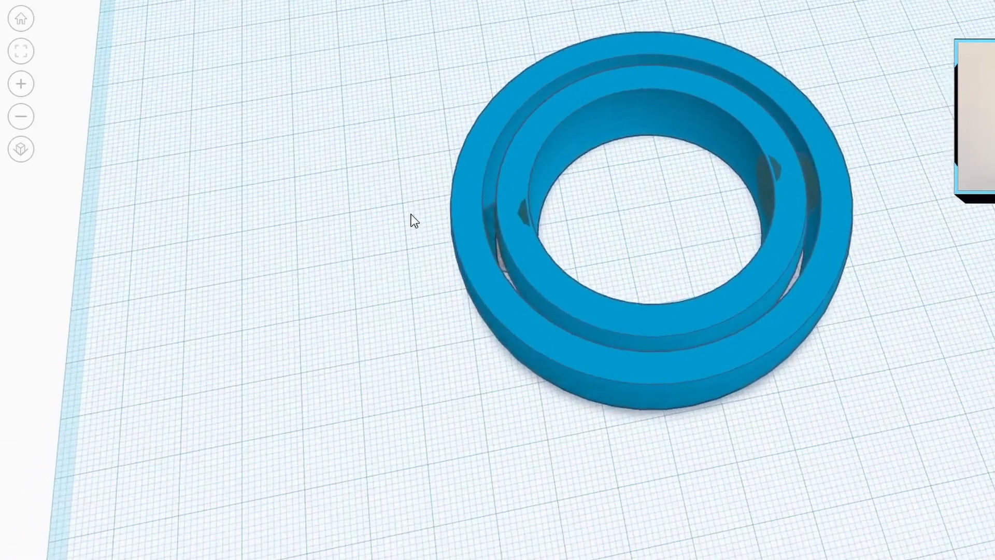
Group both paraboloid holes with the outer ring to cut its two pivot sockets, and inspect the cut sockets
{"action": "left_click", "coordinate": [532, 233]}
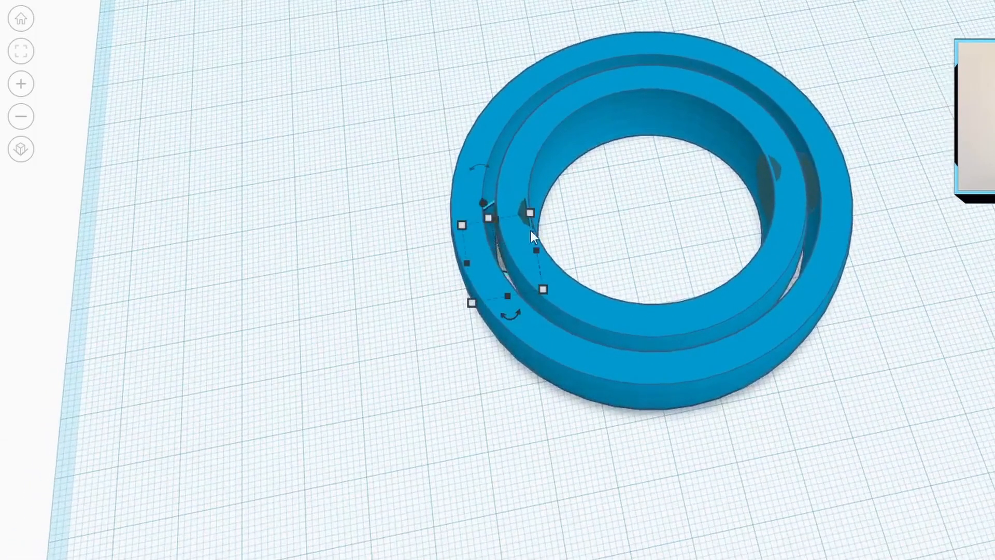
{"action": "left_click", "coordinate": [809, 172], "text": "shift"}
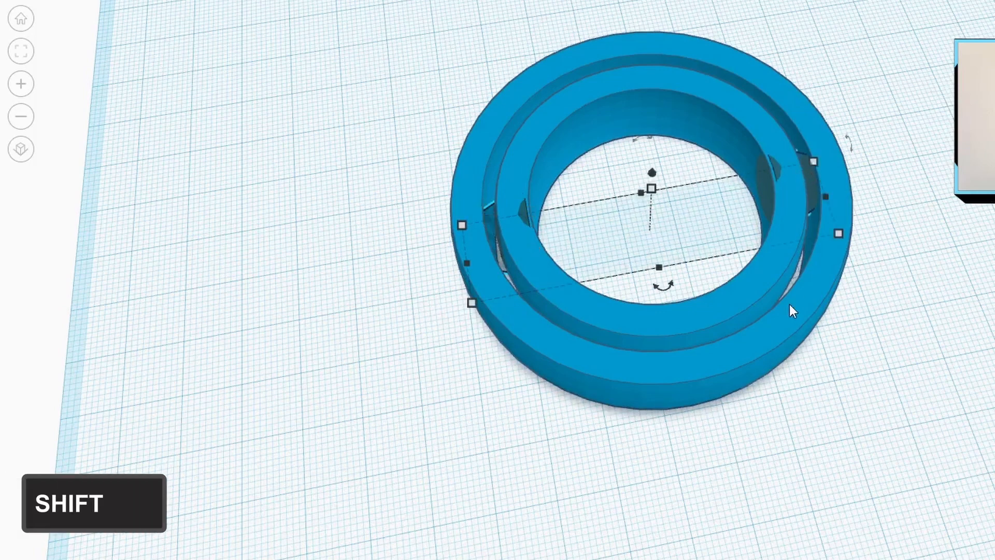
{"action": "left_click", "coordinate": [782, 333], "text": "shift"}
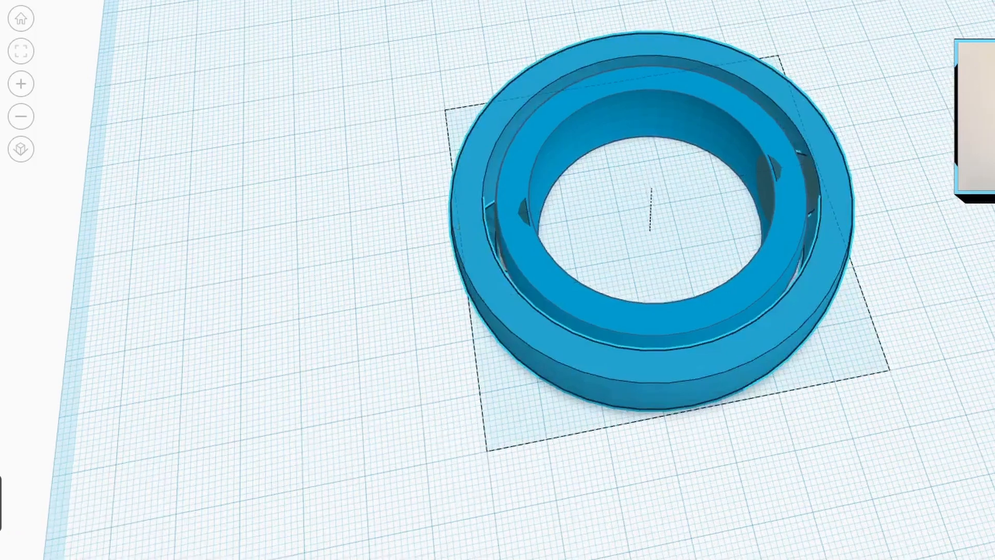
{"action": "key", "text": "ctrl+g"}
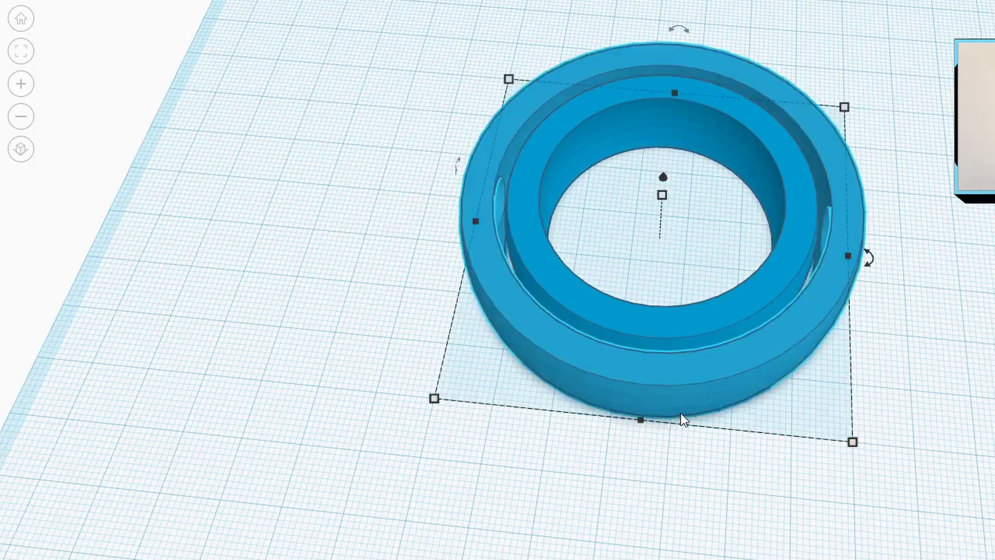
{"action": "right_click_drag", "start_coordinate": [681, 413], "coordinate": [602, 266]}
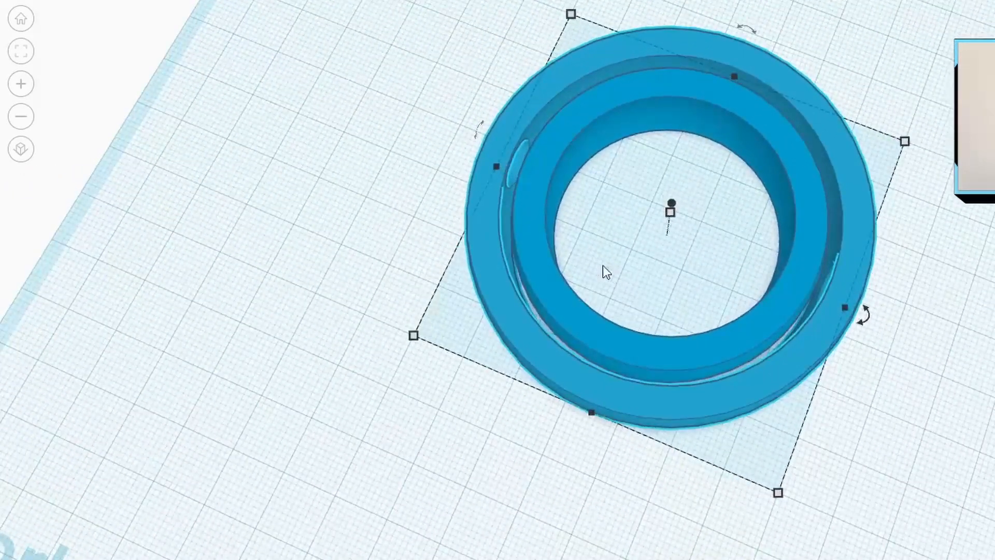
{"action": "left_click", "coordinate": [539, 409]}
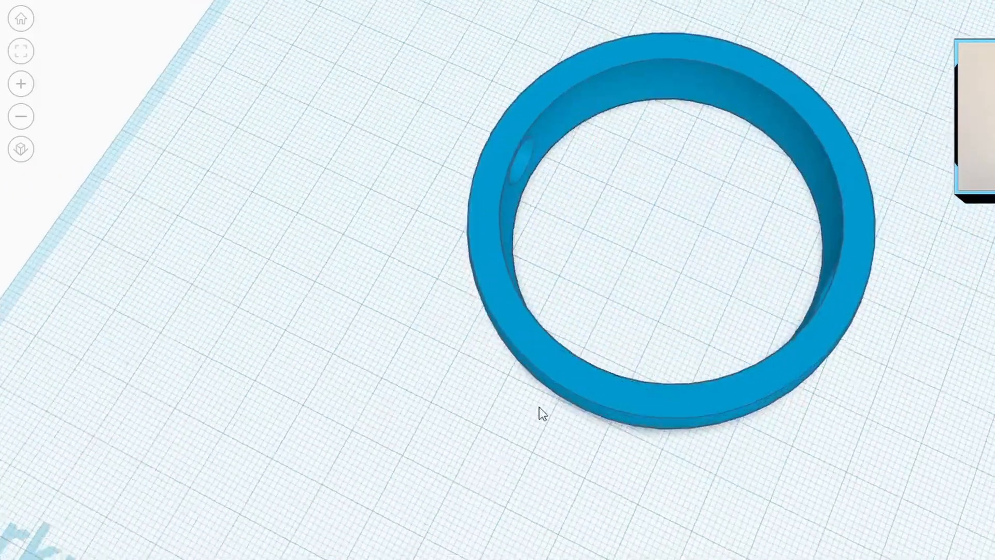
{"action": "right_click_drag", "start_coordinate": [539, 409], "coordinate": [657, 124]}
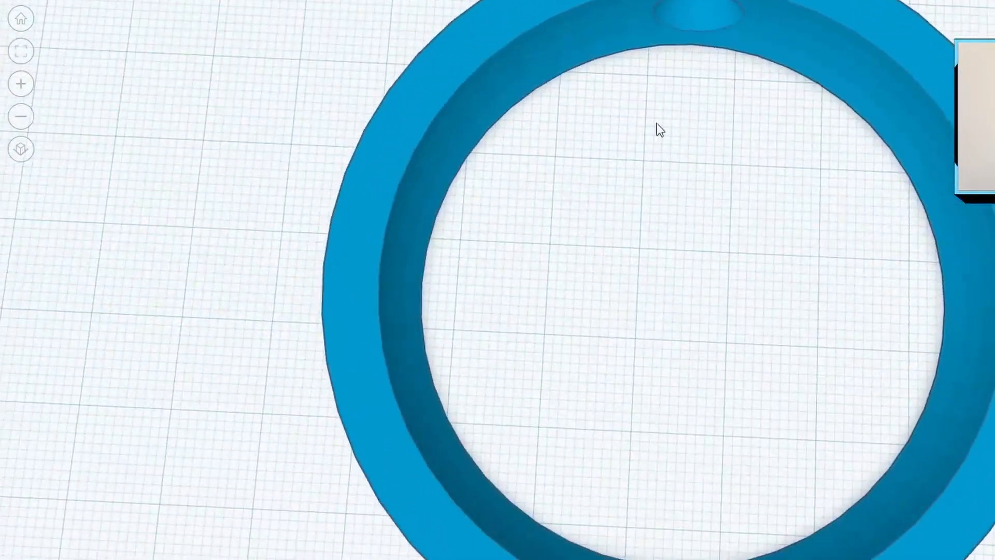
{"action": "right_click_drag", "start_coordinate": [686, 3], "coordinate": [850, 425]}
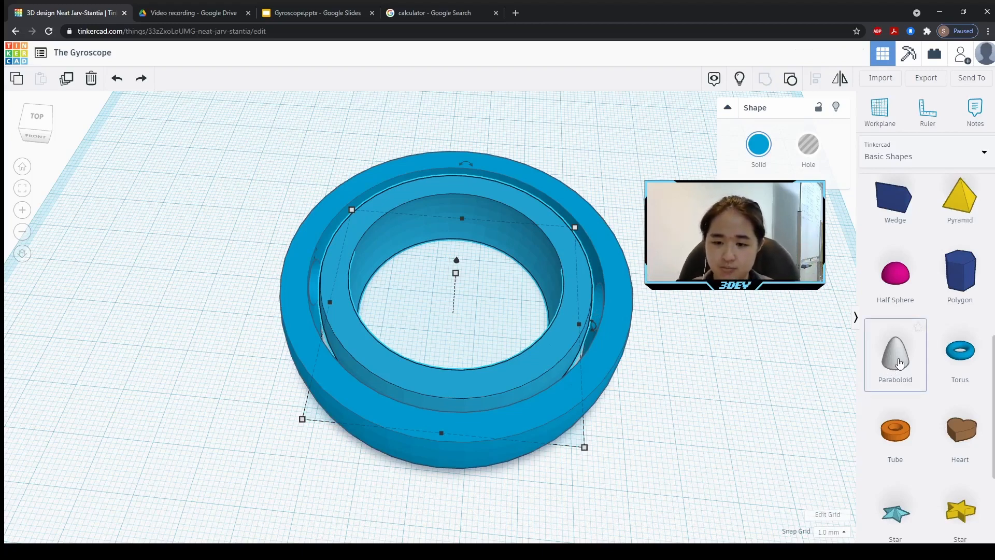
Add a solid paraboloid on the workplane beside the rings and set its width to 11 mm
{"action": "left_click_drag", "start_coordinate": [900, 364], "coordinate": [752, 420]}
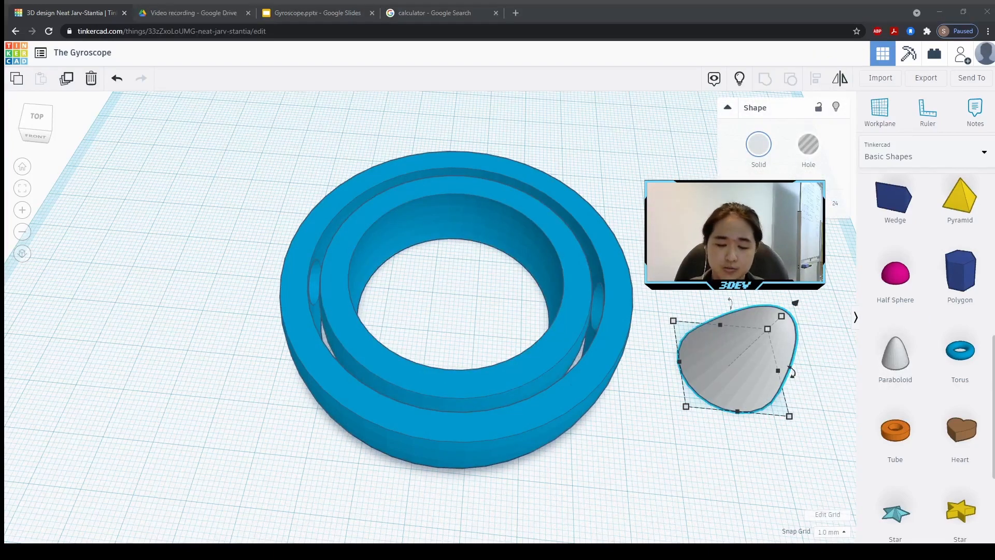
{"action": "middle_click_drag", "start_coordinate": [630, 427], "coordinate": [462, 396]}
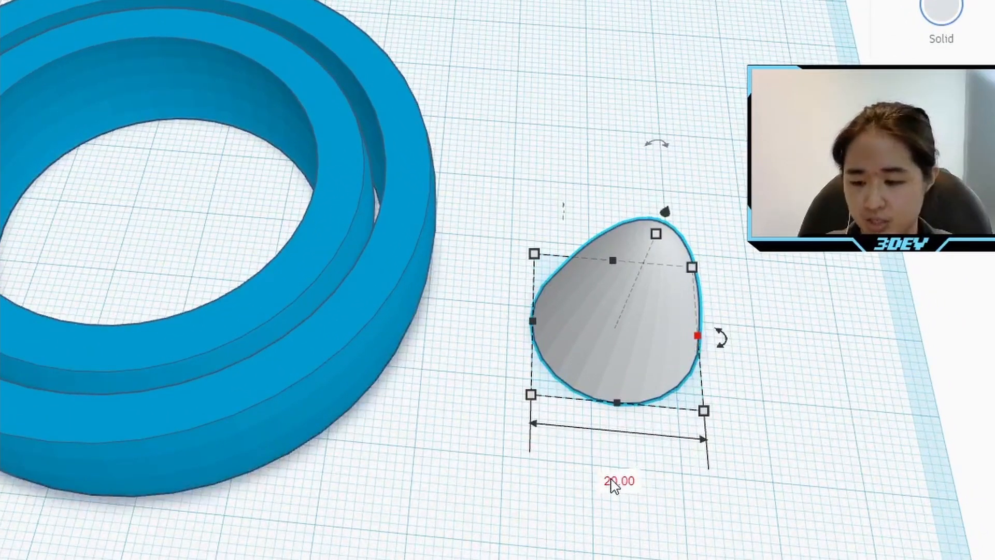
{"action": "left_click", "coordinate": [613, 483]}
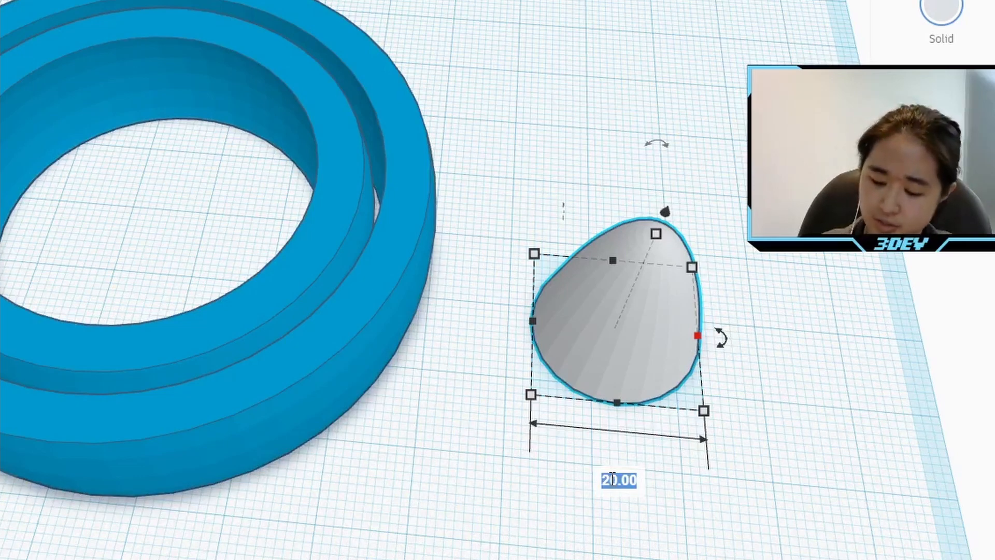
{"action": "type", "text": "11"}
{"action": "key", "text": "Return"}
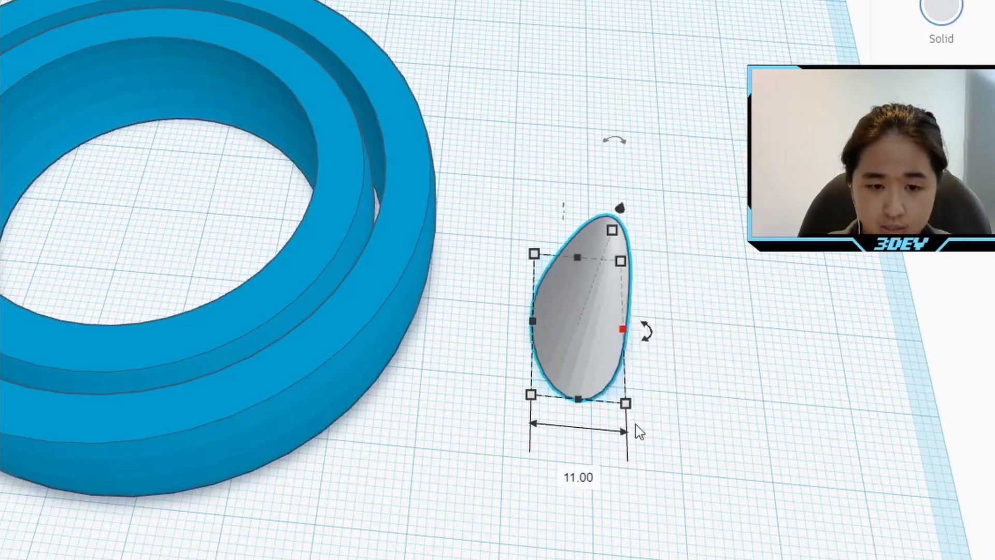
Set the solid paraboloid's length to 11 mm
{"action": "left_click", "coordinate": [578, 400]}
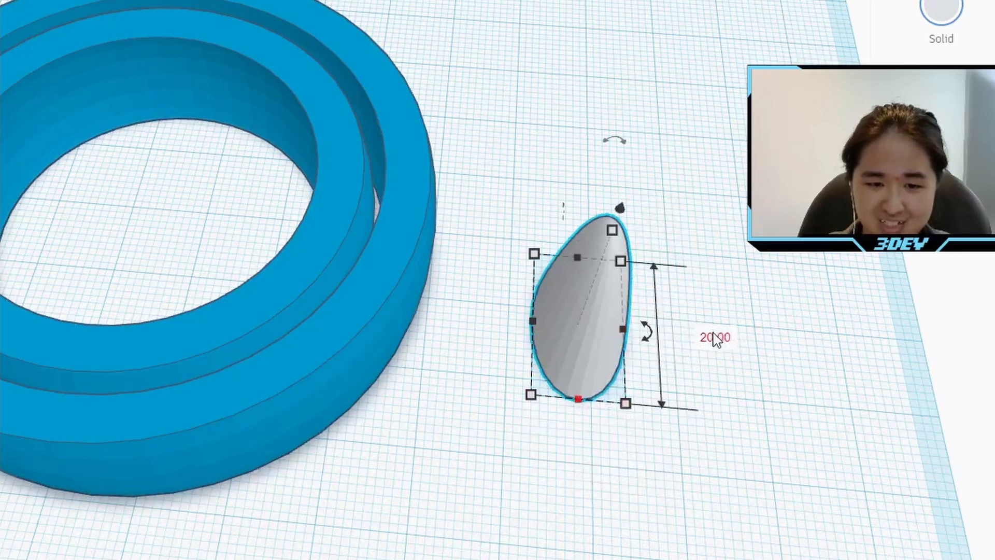
{"action": "left_click", "coordinate": [714, 337]}
{"action": "key", "text": "BackSpace"}
{"action": "type", "text": "11"}
{"action": "key", "text": "Return"}
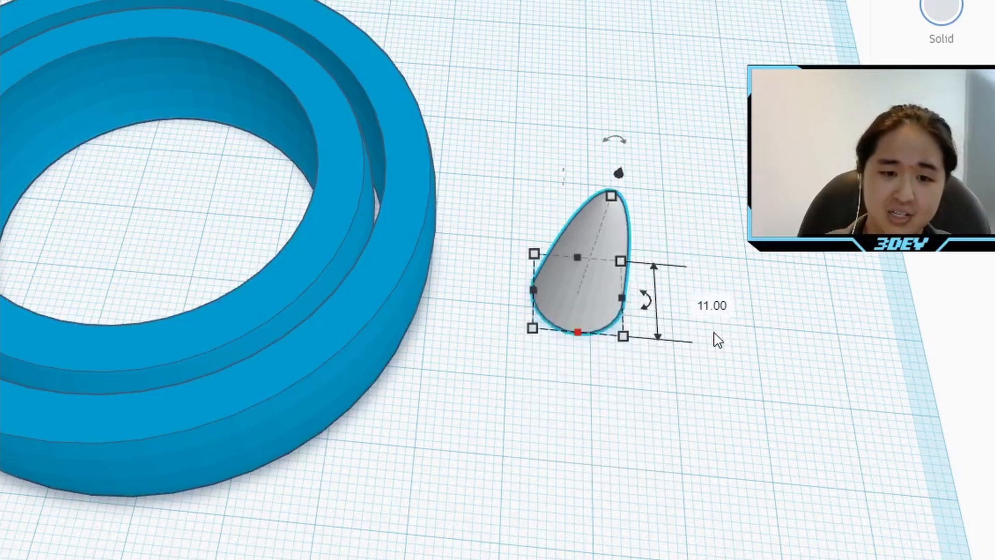
{"action": "left_click", "coordinate": [658, 363]}
Set the solid paraboloid's height to 10.16 mm
{"action": "left_click", "coordinate": [599, 254]}
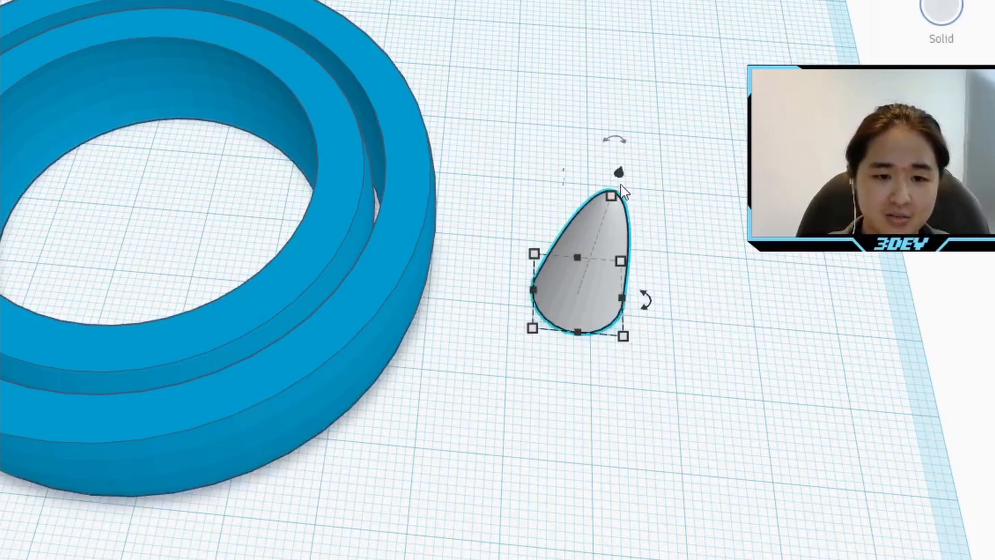
{"action": "left_click_drag", "start_coordinate": [611, 194], "coordinate": [657, 244]}
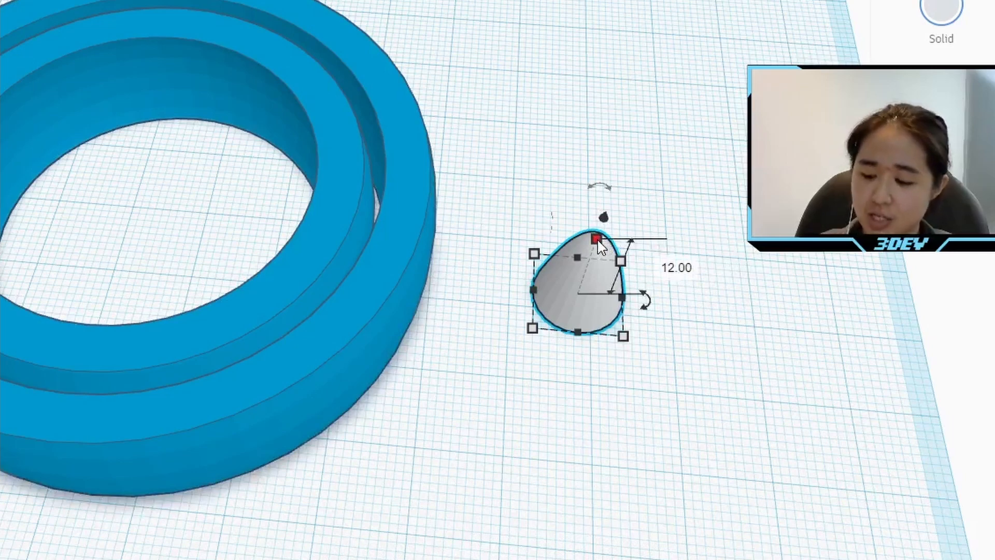
{"action": "left_click", "coordinate": [681, 268]}
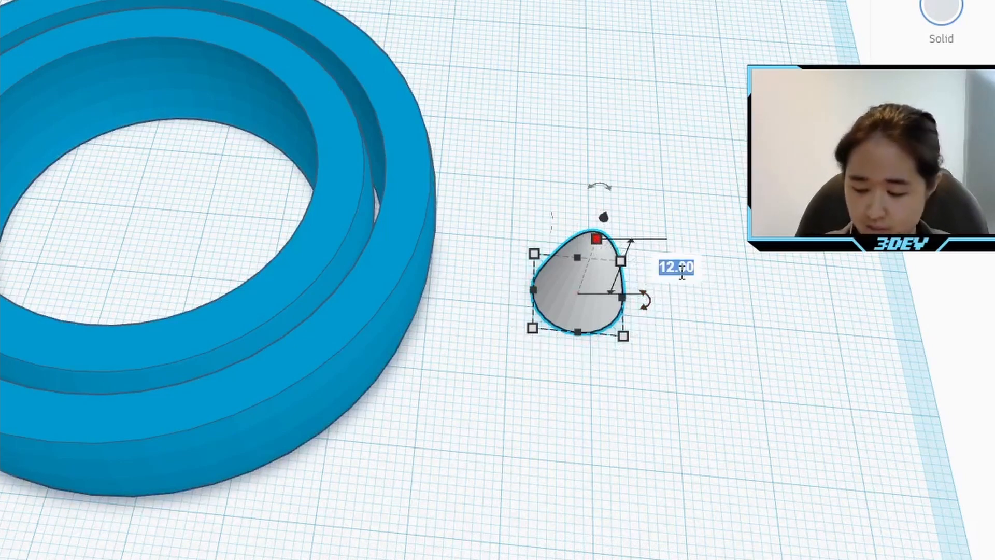
{"action": "type", "text": "16.16"}
{"action": "key", "text": "Return"}
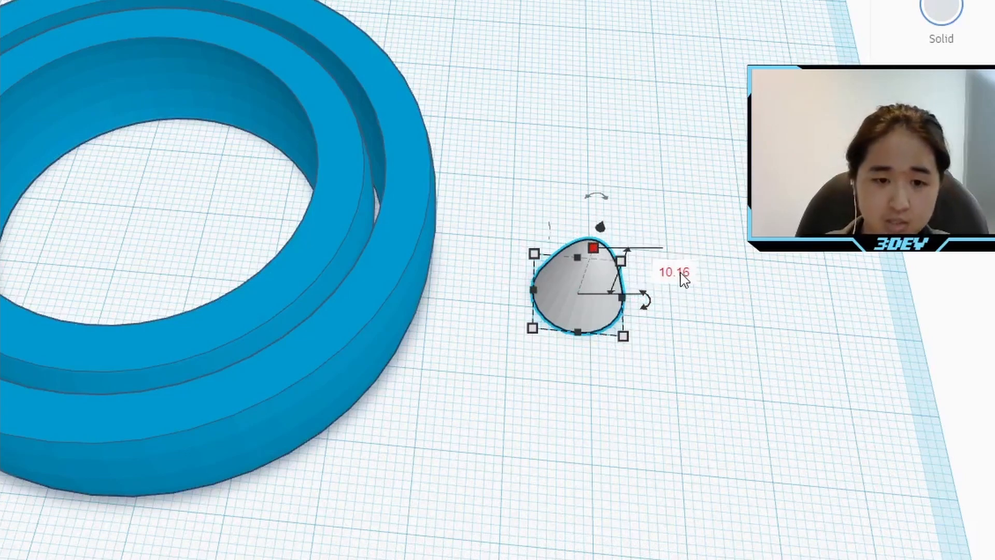
{"action": "left_click", "coordinate": [696, 366]}
{"action": "right_click_drag", "start_coordinate": [656, 370], "coordinate": [586, 345]}
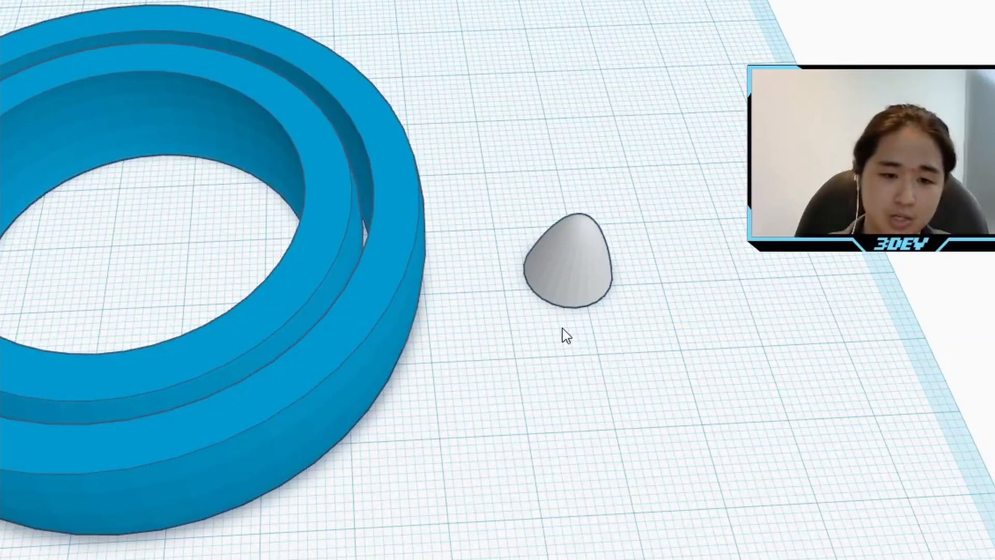
Duplicate the solid paraboloid and move the copy sideways, farther from the rings
{"action": "left_click", "coordinate": [580, 288]}
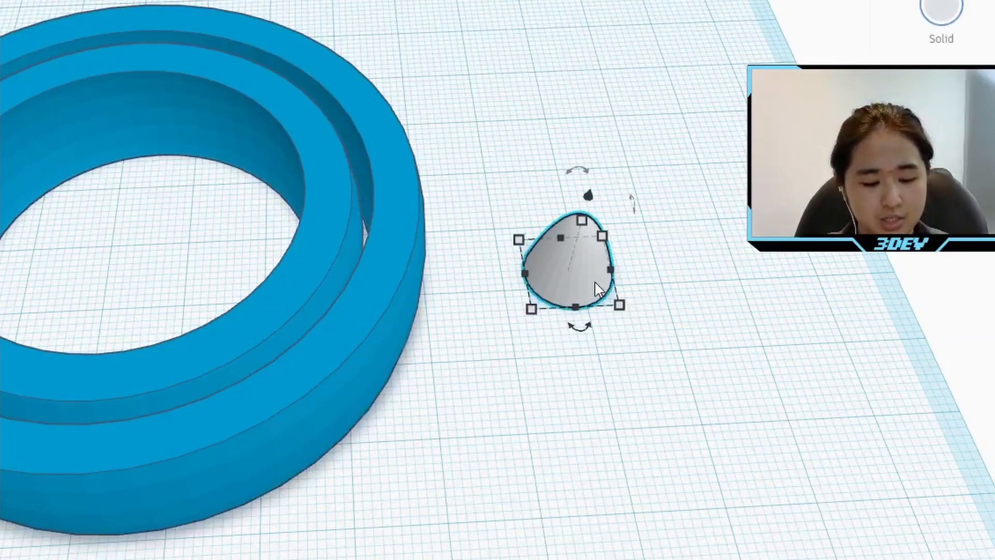
{"action": "key", "text": "ctrl+d"}
{"action": "left_click_drag", "start_coordinate": [556, 257], "coordinate": [733, 260]}
{"action": "left_click", "coordinate": [644, 326]}
Rotate both solid paraboloids together by 90° so they lie sideways with their tips toward the rings
{"action": "left_click_drag", "start_coordinate": [542, 155], "coordinate": [804, 317]}
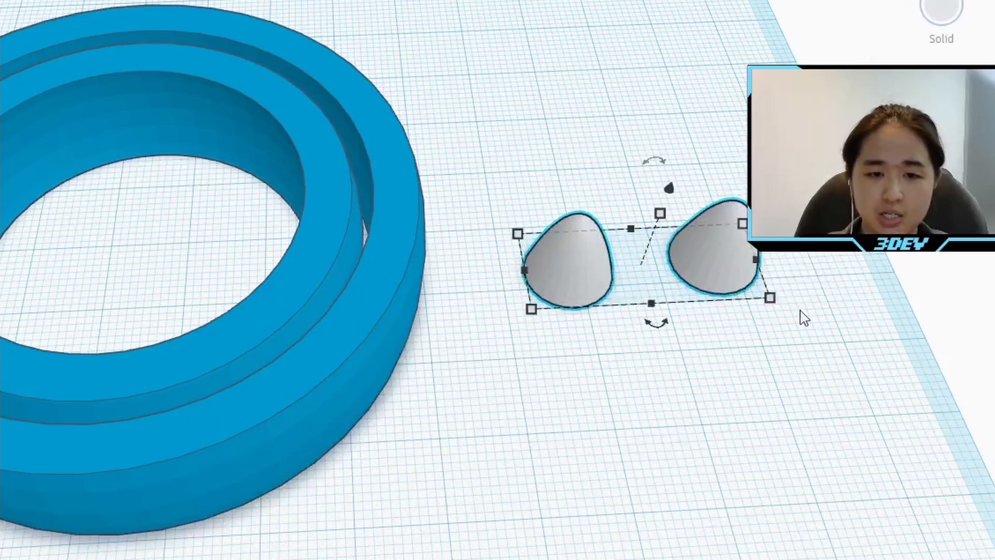
{"action": "left_click_drag", "start_coordinate": [653, 162], "coordinate": [567, 225], "text": "shift"}
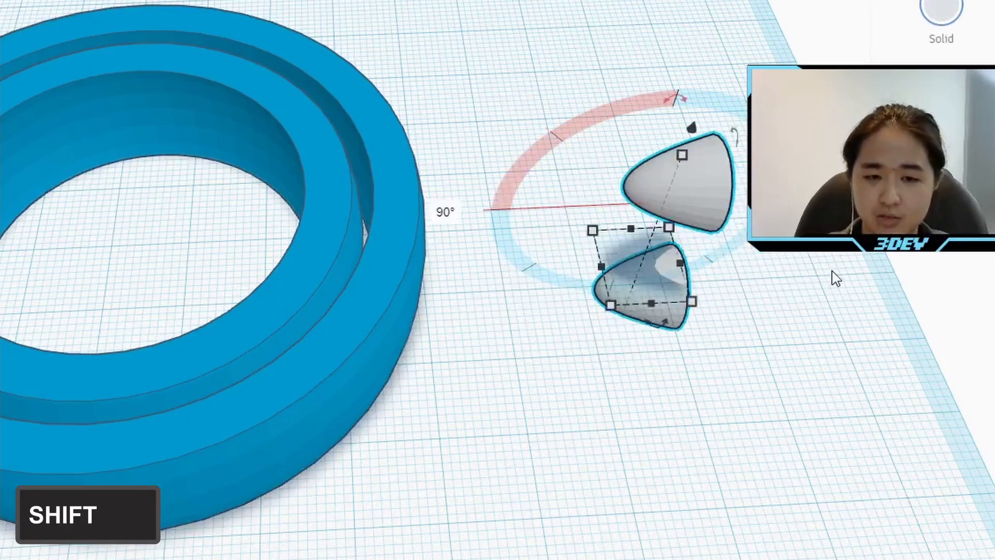
{"action": "left_click", "coordinate": [836, 279]}
Raise the lower paraboloid by about 11 mm and shift it about 15 mm toward the rings and 13 mm forward
{"action": "left_click", "coordinate": [654, 280]}
{"action": "left_click_drag", "start_coordinate": [651, 222], "coordinate": [683, 183]}
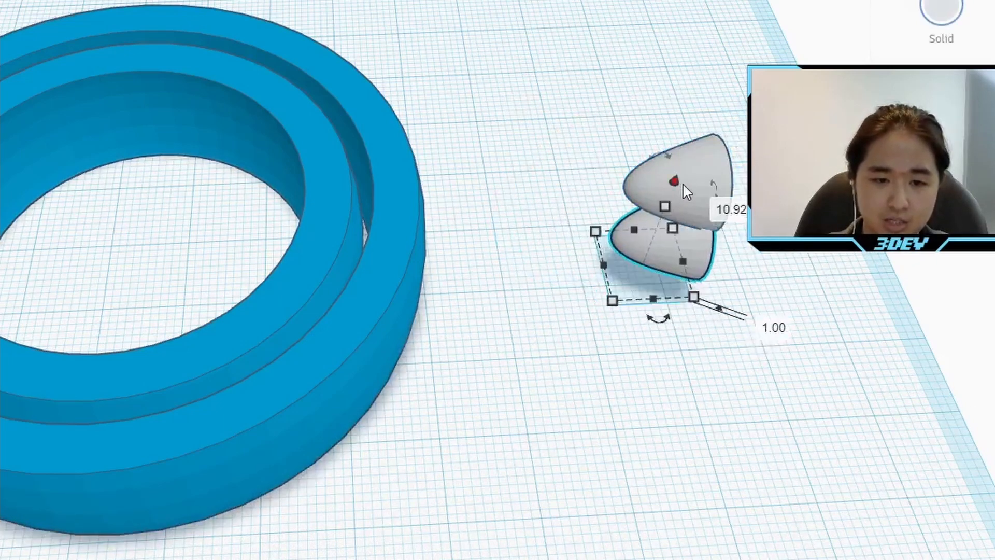
{"action": "left_click_drag", "start_coordinate": [714, 277], "coordinate": [604, 358]}
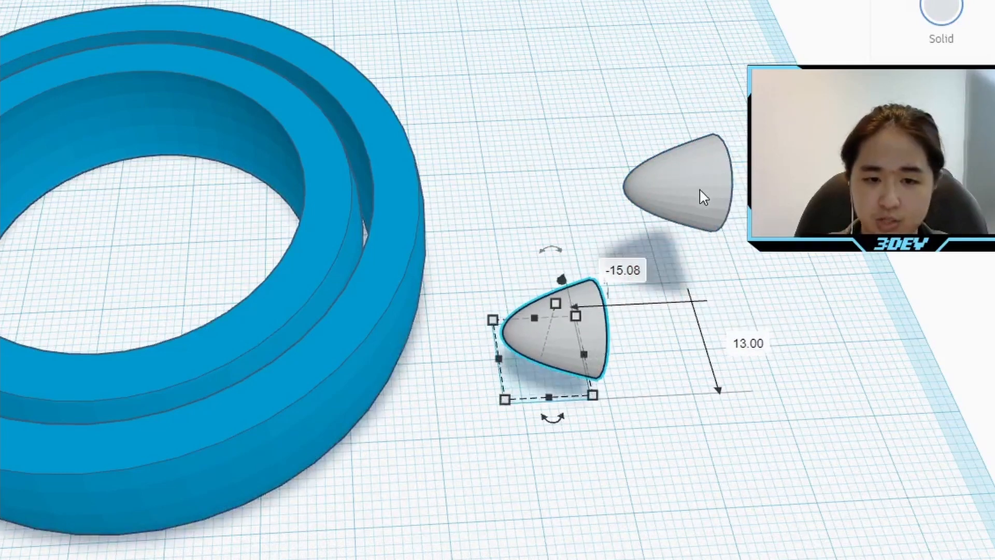
Move the other paraboloid forward beside the first one and rotate it so its tip points away from the rings
{"action": "left_click_drag", "start_coordinate": [699, 190], "coordinate": [763, 286]}
{"action": "left_click_drag", "start_coordinate": [740, 222], "coordinate": [775, 275]}
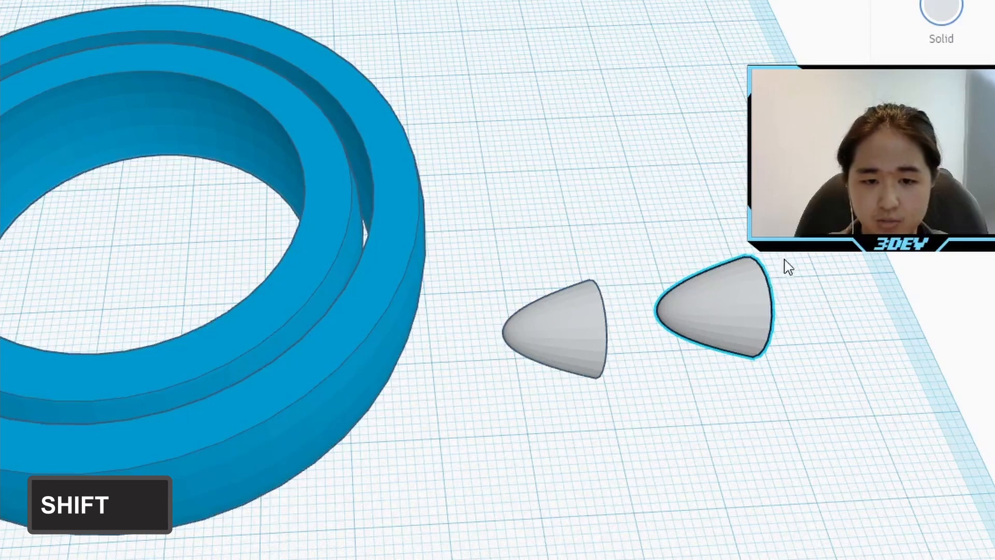
{"action": "left_click_drag", "start_coordinate": [719, 220], "coordinate": [674, 324], "text": "shift"}
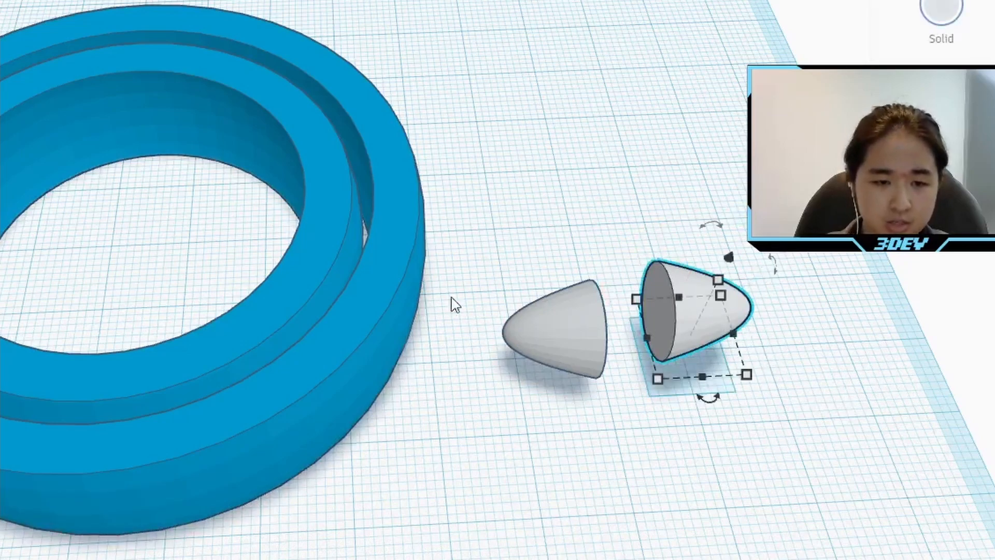
{"action": "mouse_move", "coordinate": [495, 381]}
{"action": "right_mouse_down"}
{"action": "mouse_move", "coordinate": [438, 395]}
{"action": "mouse_move", "coordinate": [498, 369]}
{"action": "right_mouse_up"}
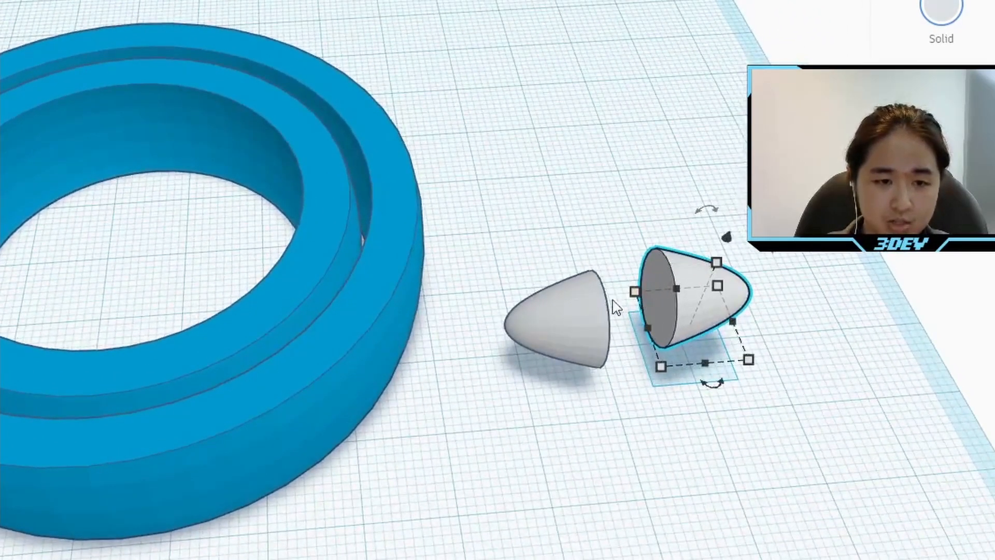
Align the paraboloid whose tip points away from the rings with the inner ring's right edge, centred front to back and in height
{"action": "left_click", "coordinate": [318, 207], "text": "shift"}
{"action": "left_click", "coordinate": [667, 100]}
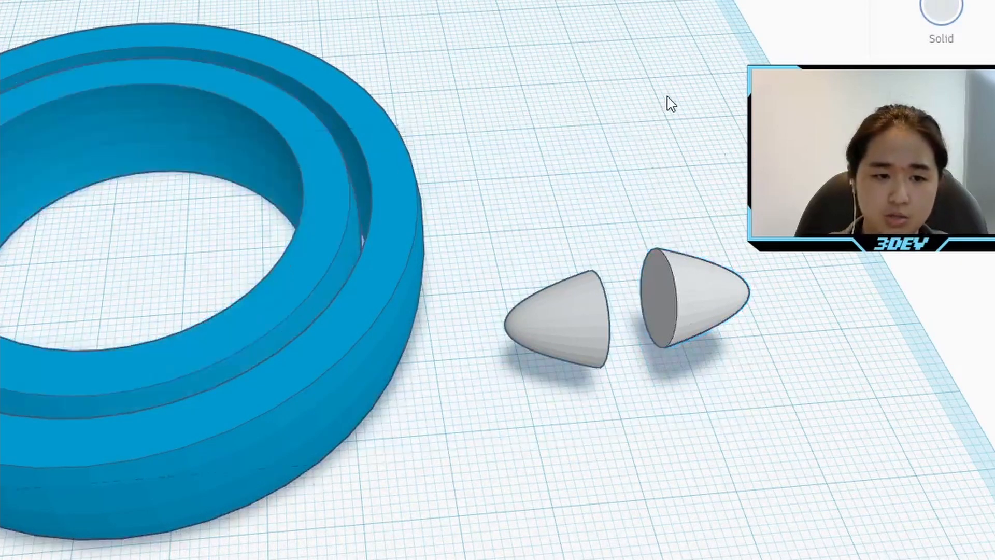
{"action": "left_click", "coordinate": [670, 308]}
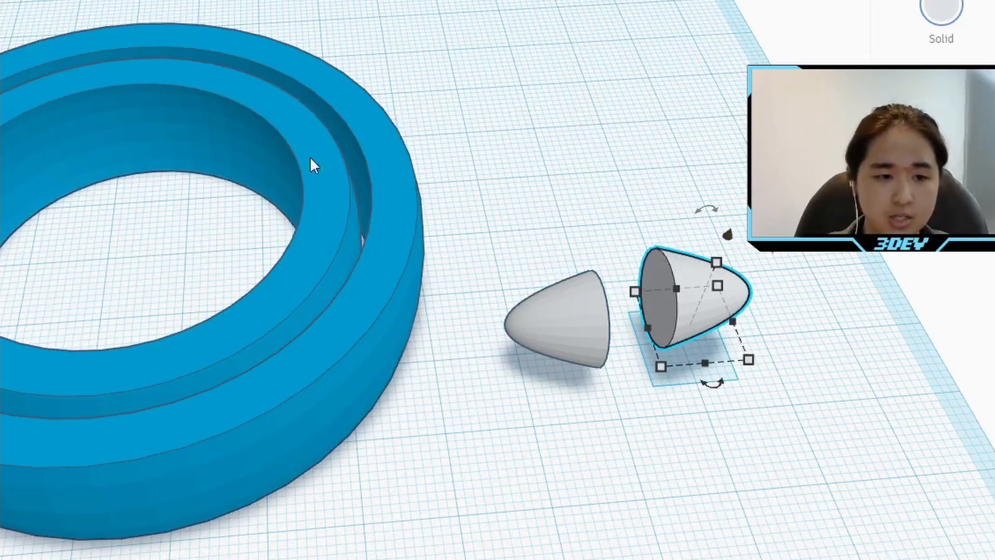
{"action": "left_click", "coordinate": [329, 197], "text": "shift"}
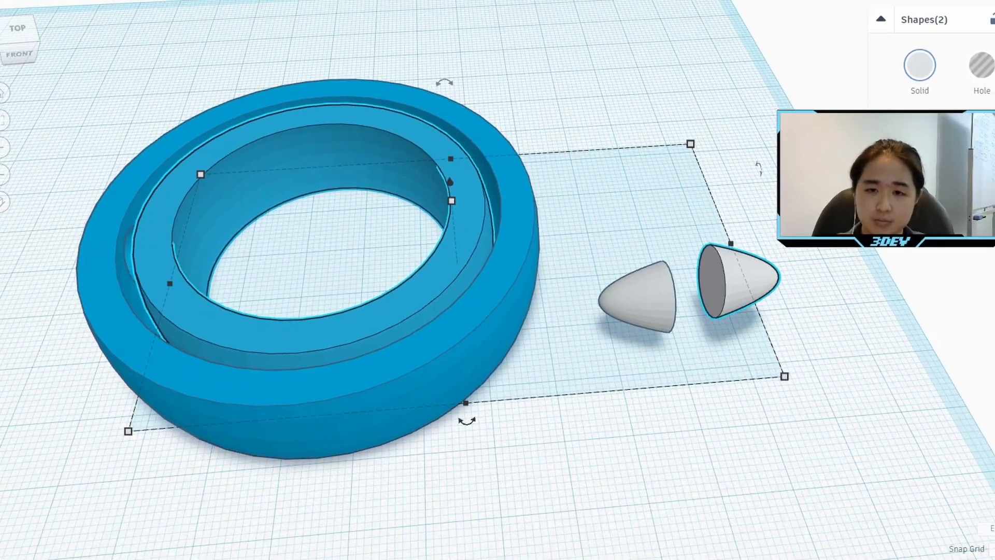
{"action": "key", "text": "l"}
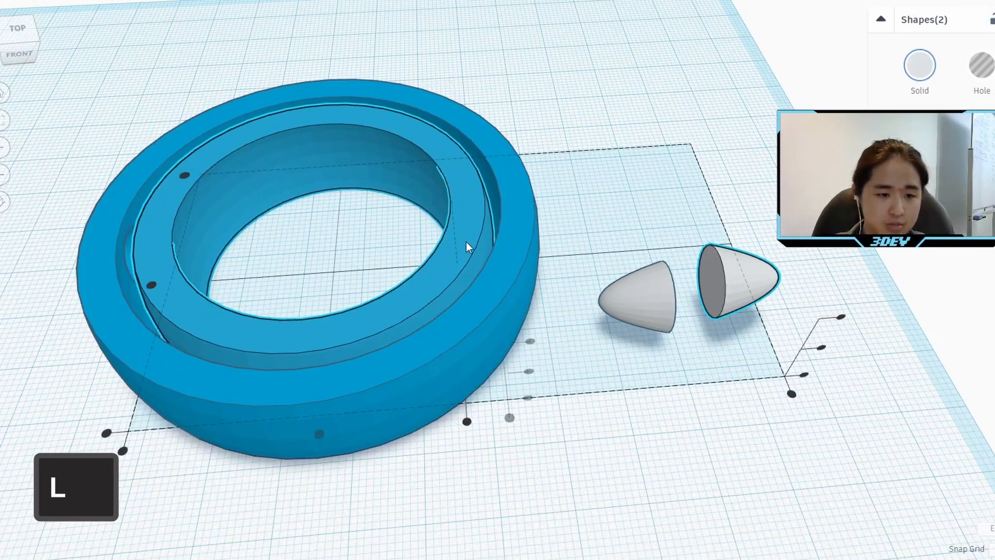
{"action": "left_click", "coordinate": [466, 241]}
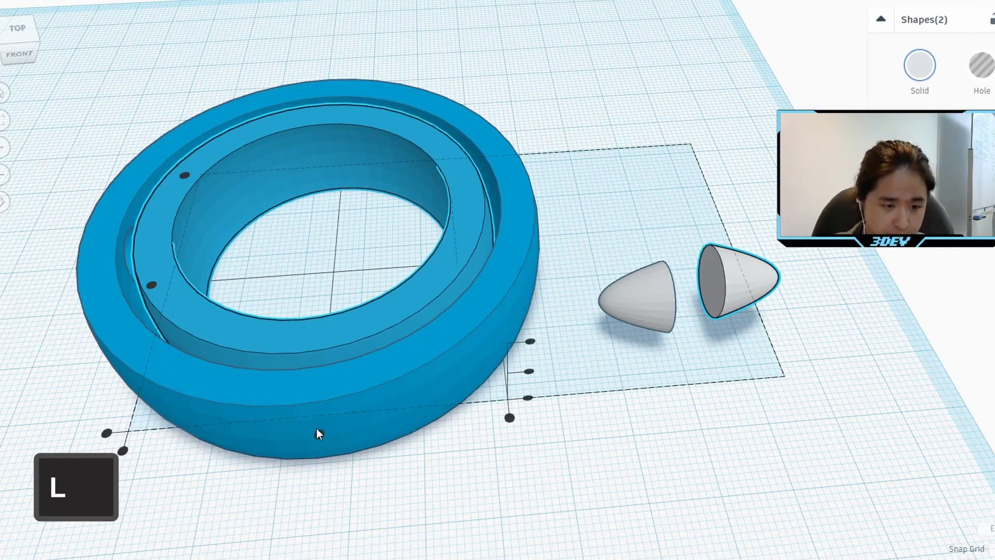
{"action": "left_click", "coordinate": [154, 284]}
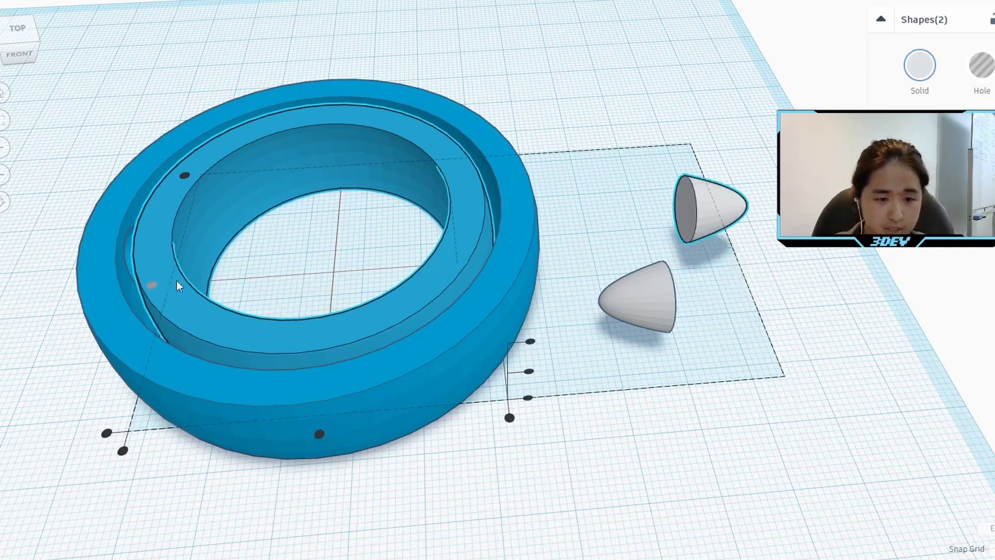
{"action": "left_click", "coordinate": [509, 416]}
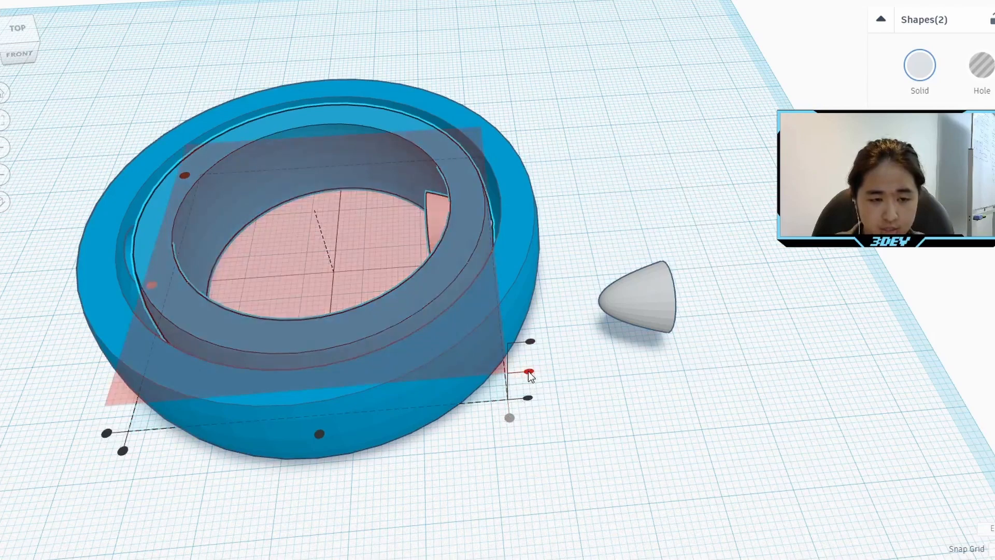
{"action": "left_click", "coordinate": [600, 388]}
{"action": "right_click_drag", "start_coordinate": [543, 355], "coordinate": [647, 287]}
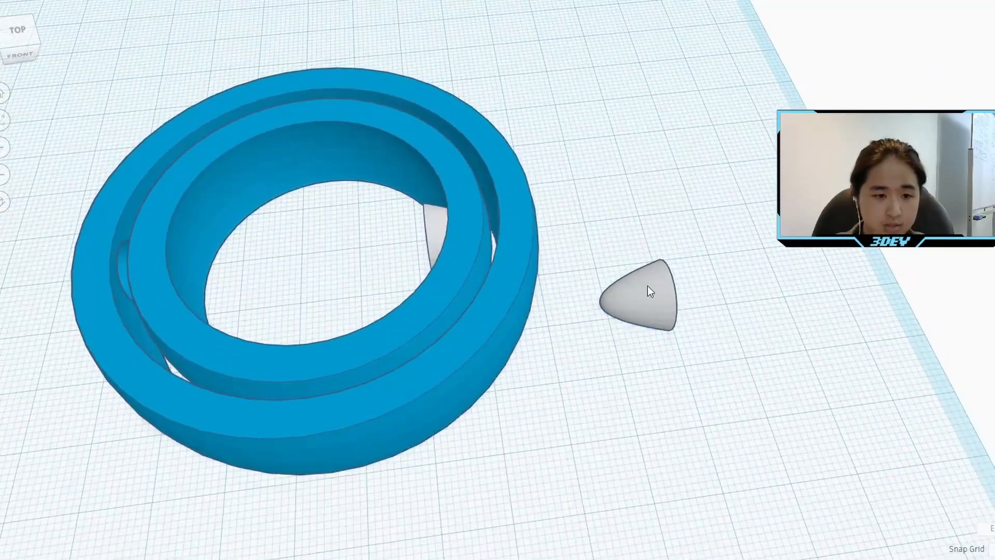
Try to centre the remaining paraboloid front to back with the inner ring without fixing the ring as the alignment reference
{"action": "left_click", "coordinate": [647, 286]}
{"action": "left_click", "coordinate": [163, 245], "text": "shift"}
{"action": "key", "text": "l"}
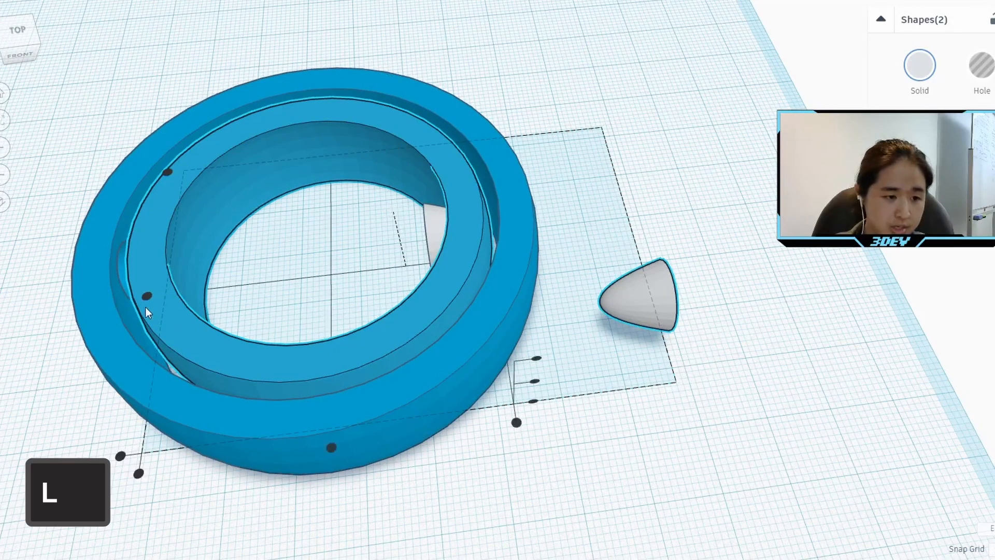
{"action": "left_click", "coordinate": [147, 295]}
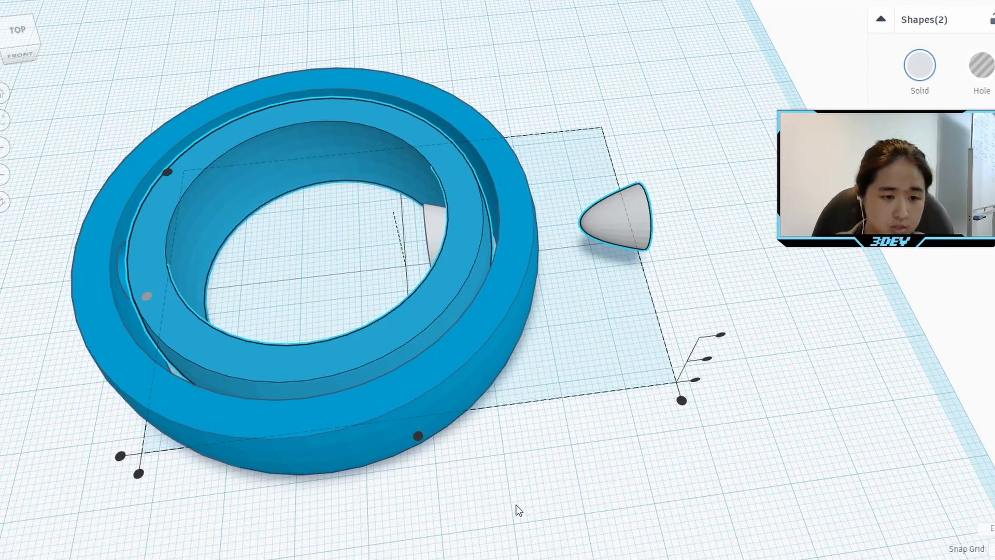
{"action": "left_click", "coordinate": [642, 455]}
{"action": "key", "text": "ctrl+z"}
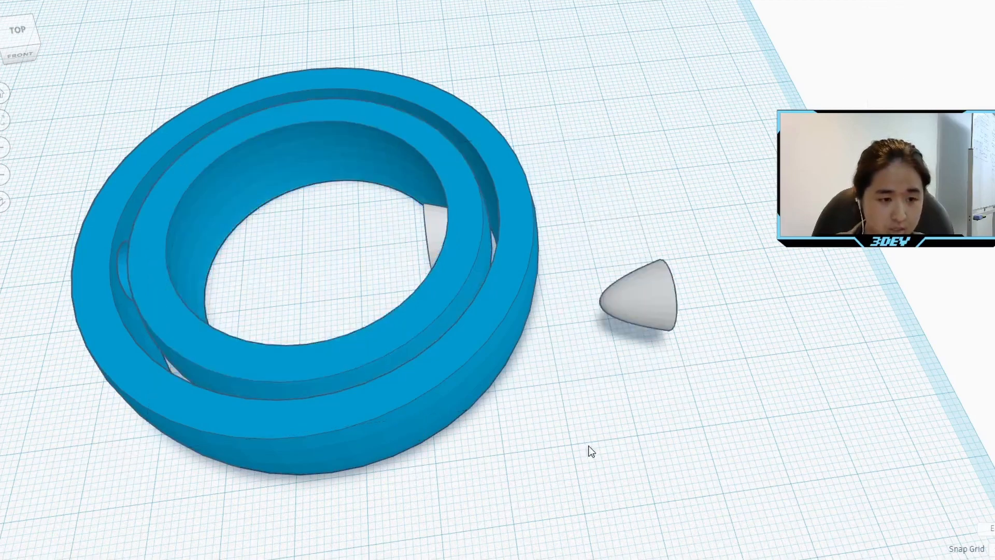
Align the remaining paraboloid with the fixed inner ring's left edge, centred front to back and in height
{"action": "left_click", "coordinate": [646, 294]}
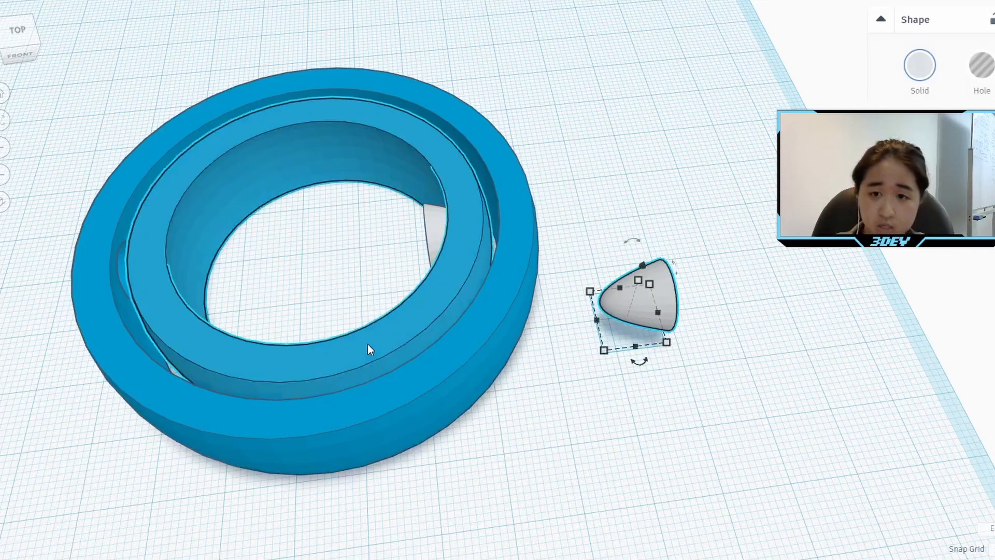
{"action": "left_click", "coordinate": [368, 344], "text": "shift"}
{"action": "key", "text": "l"}
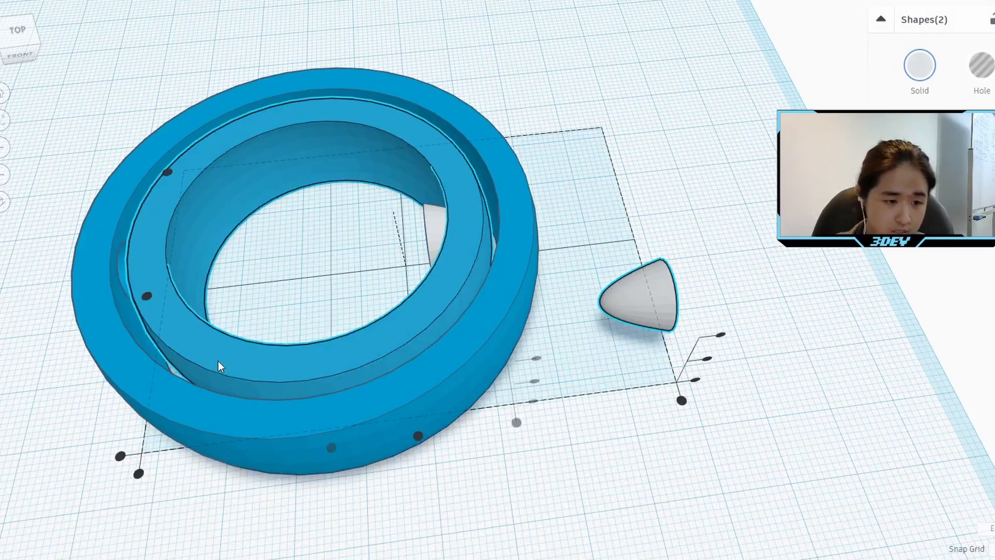
{"action": "left_click", "coordinate": [148, 294]}
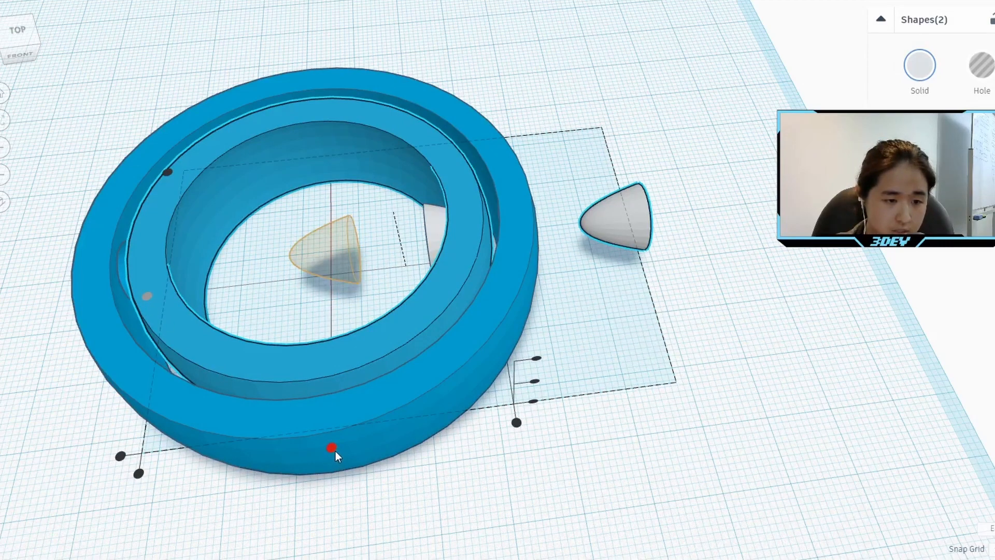
{"action": "left_click", "coordinate": [139, 473]}
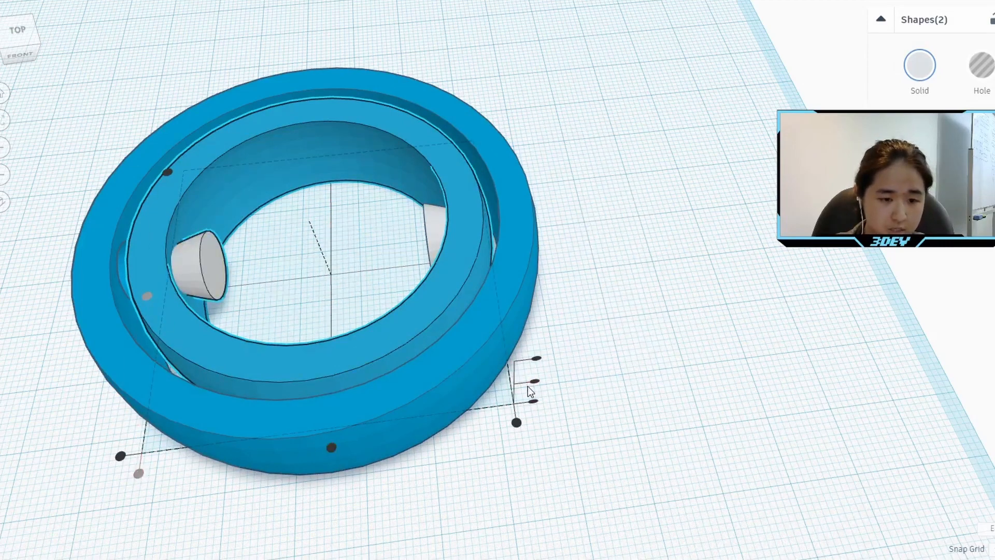
{"action": "left_click", "coordinate": [676, 334]}
{"action": "right_click_drag", "start_coordinate": [552, 363], "coordinate": [294, 277]}
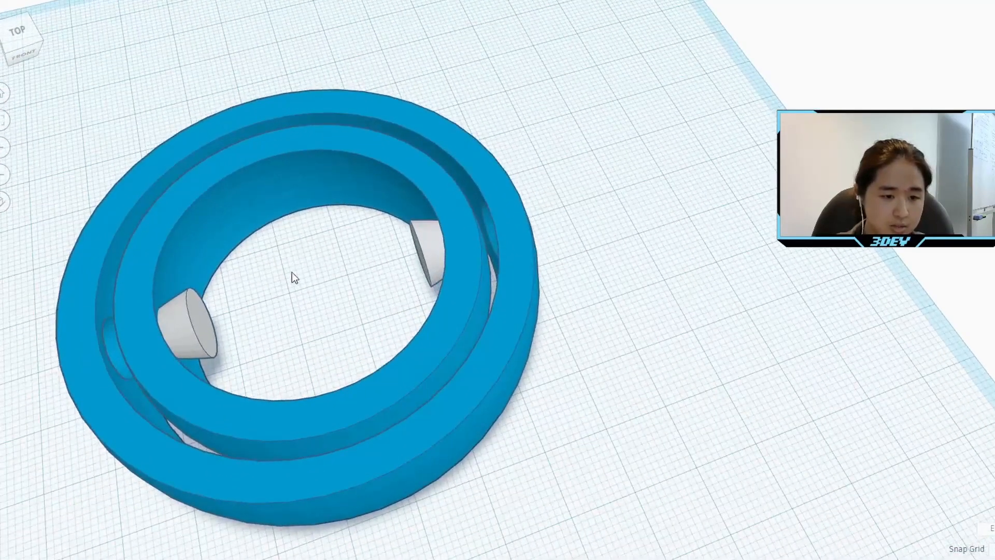
{"action": "left_click", "coordinate": [213, 317]}
{"action": "left_click", "coordinate": [428, 250]}
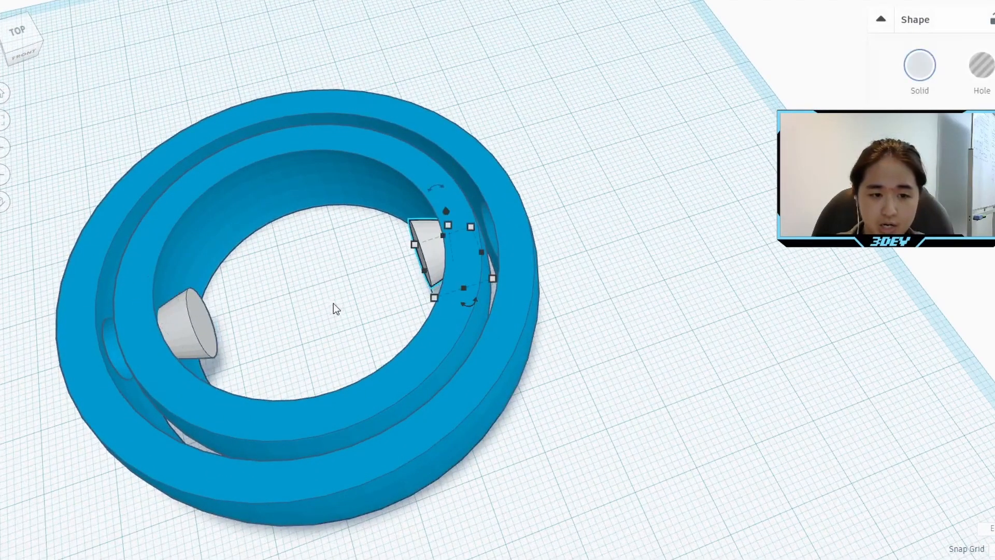
{"action": "mouse_move", "coordinate": [468, 309]}
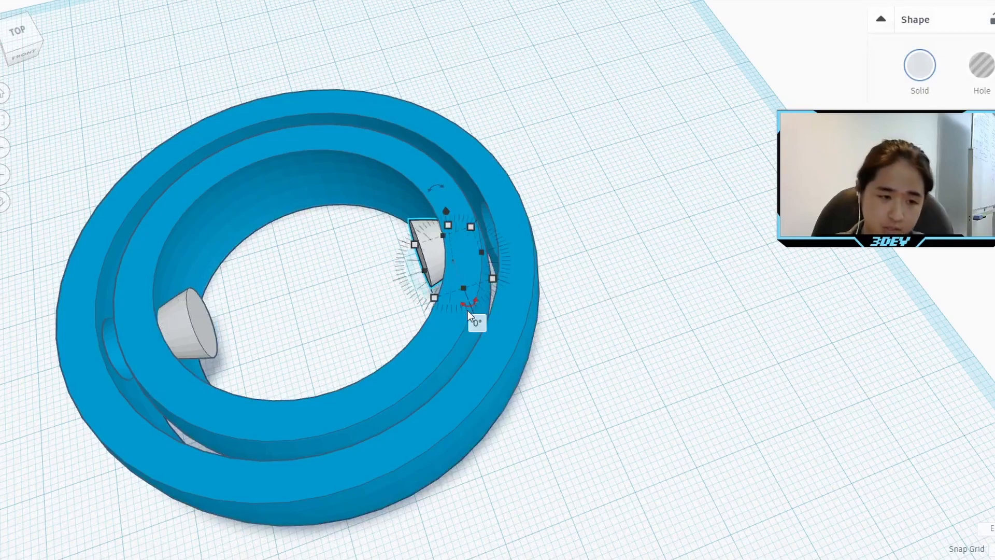
{"action": "left_click", "coordinate": [347, 279]}
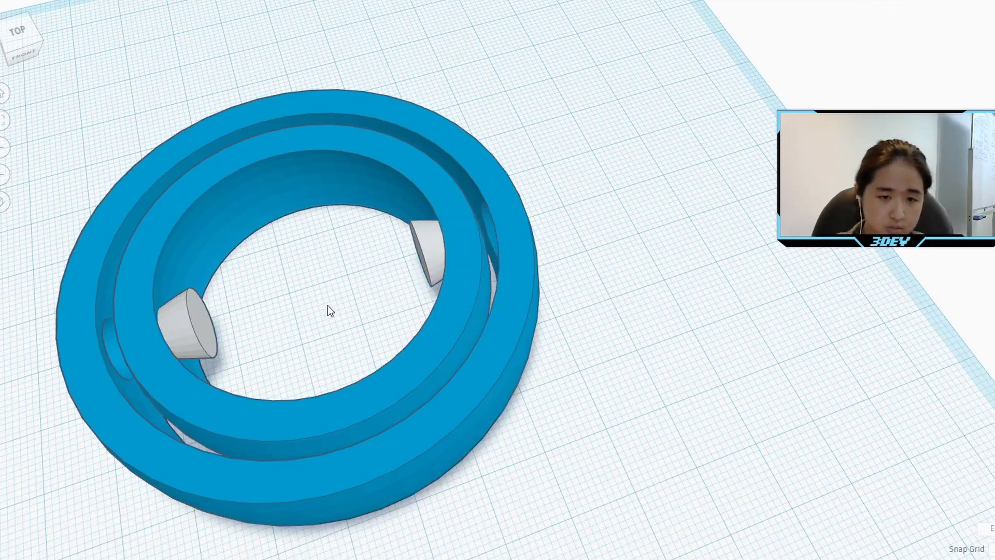
{"action": "left_click_drag", "start_coordinate": [44, 98], "coordinate": [654, 513]}
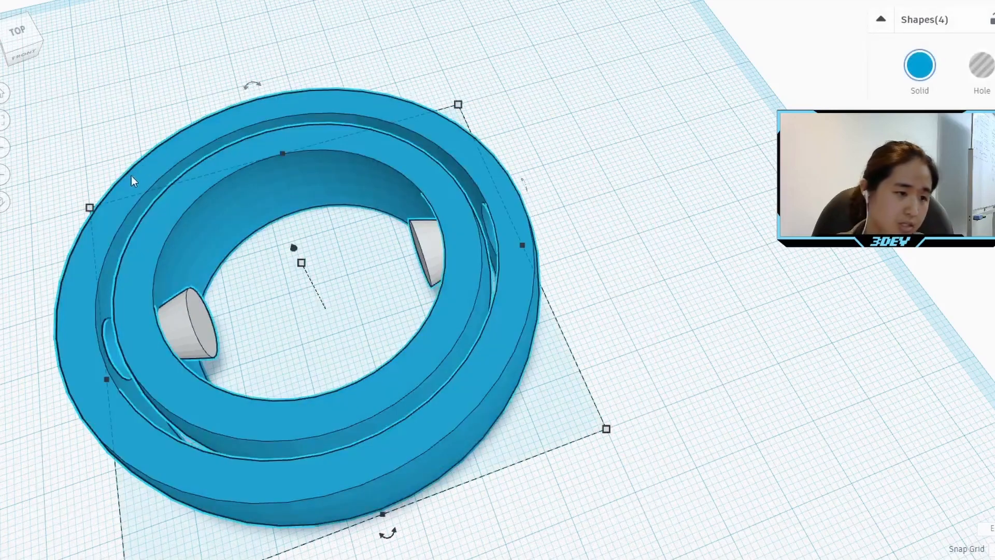
{"action": "left_click", "coordinate": [9, 125]}
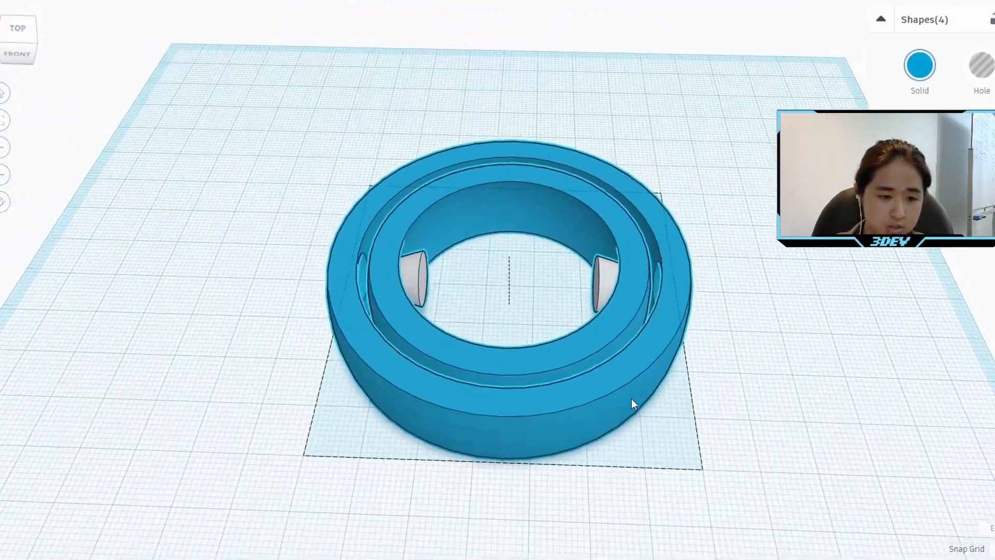
{"action": "left_click", "coordinate": [778, 398]}
Place a ruler with its origin at the front-left corner of the outer ring's bounding box
{"action": "scroll", "coordinate": [789, 396], "scroll_direction": "up", "scroll_amount": 3}
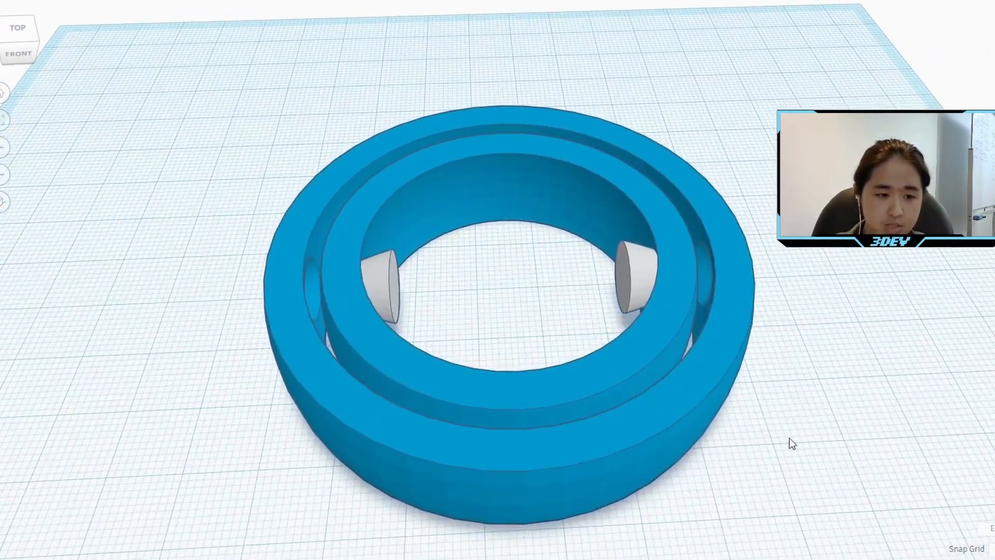
{"action": "right_click_drag", "start_coordinate": [789, 438], "coordinate": [790, 476]}
{"action": "left_click", "coordinate": [642, 262]}
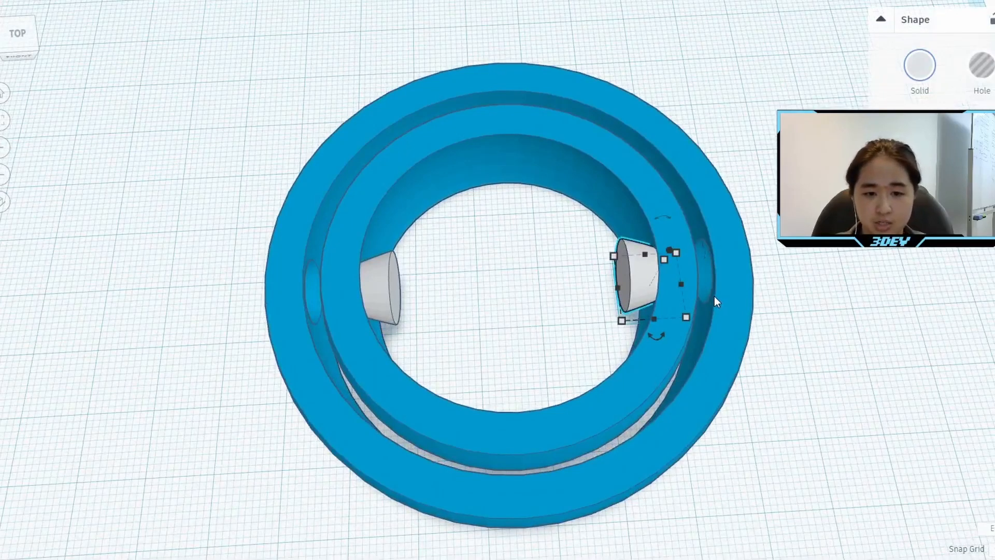
{"action": "key", "text": "r"}
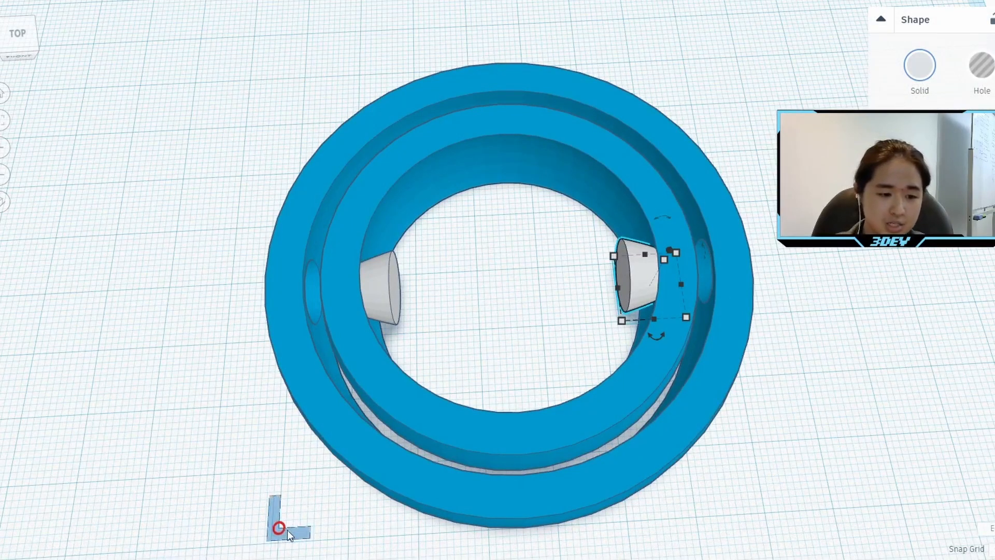
{"action": "scroll", "coordinate": [316, 497], "scroll_direction": "down", "scroll_amount": 2}
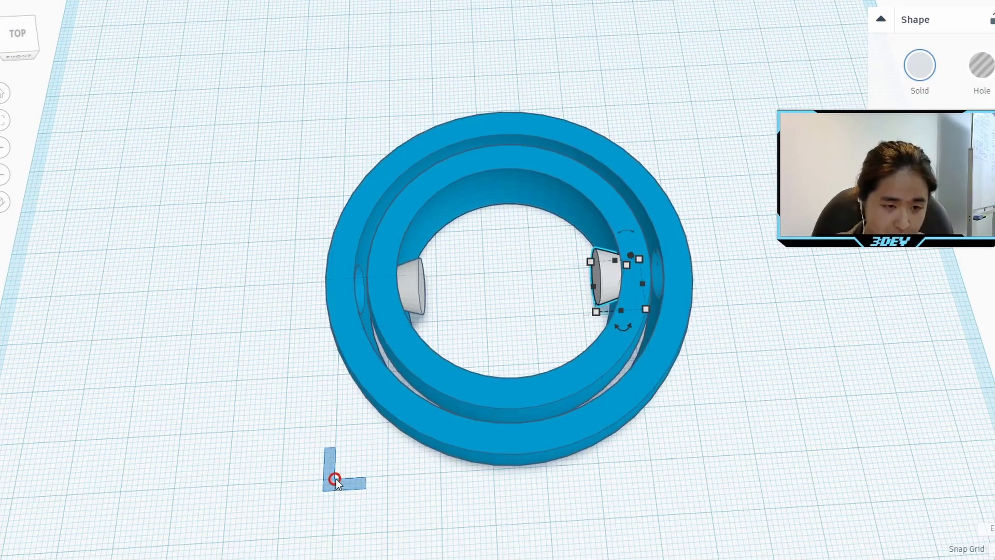
{"action": "left_click", "coordinate": [335, 479]}
{"action": "left_click_drag", "start_coordinate": [255, 169], "coordinate": [807, 431]}
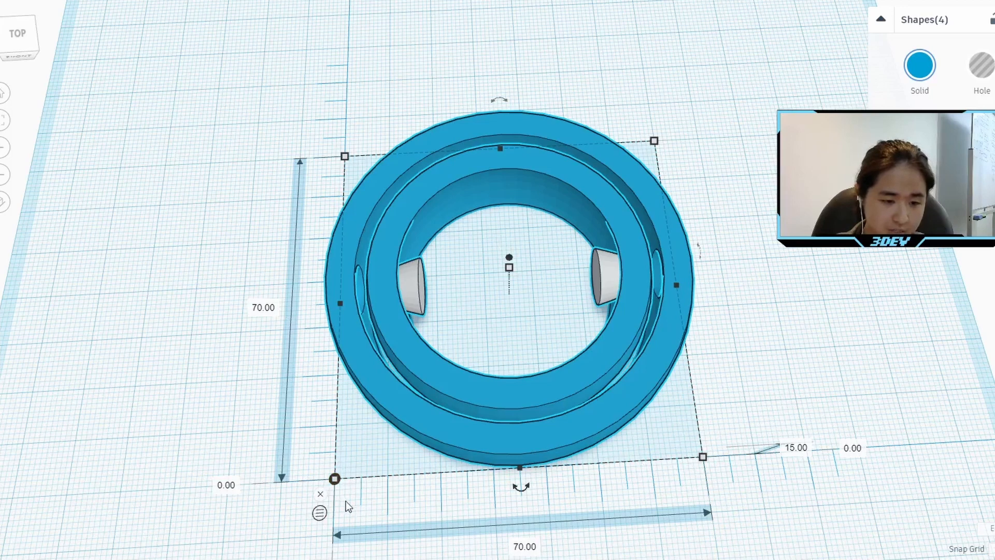
{"action": "left_click", "coordinate": [28, 373]}
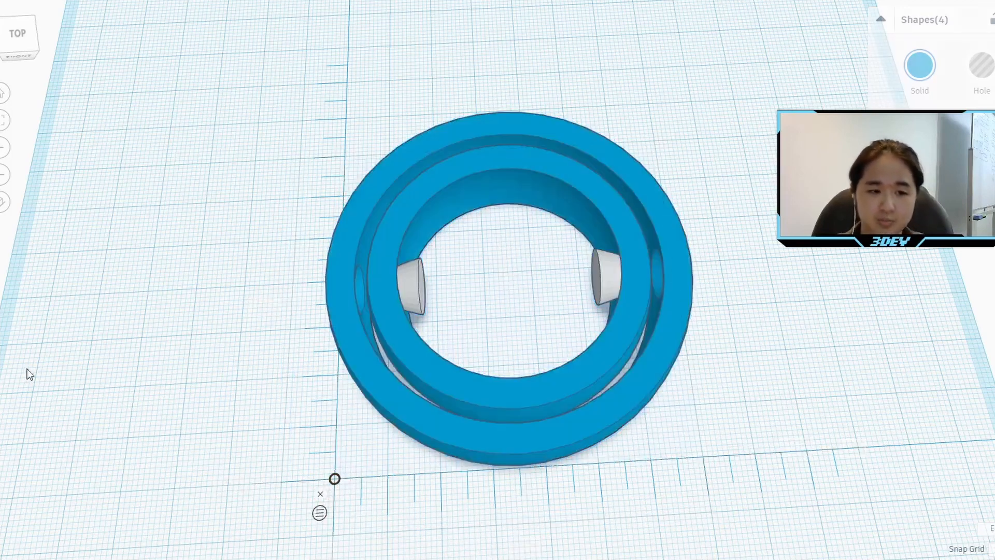
Set the left paraboloid's sideways distance from the ruler origin to 2 mm so it reaches into the outer ring
{"action": "left_click", "coordinate": [409, 288]}
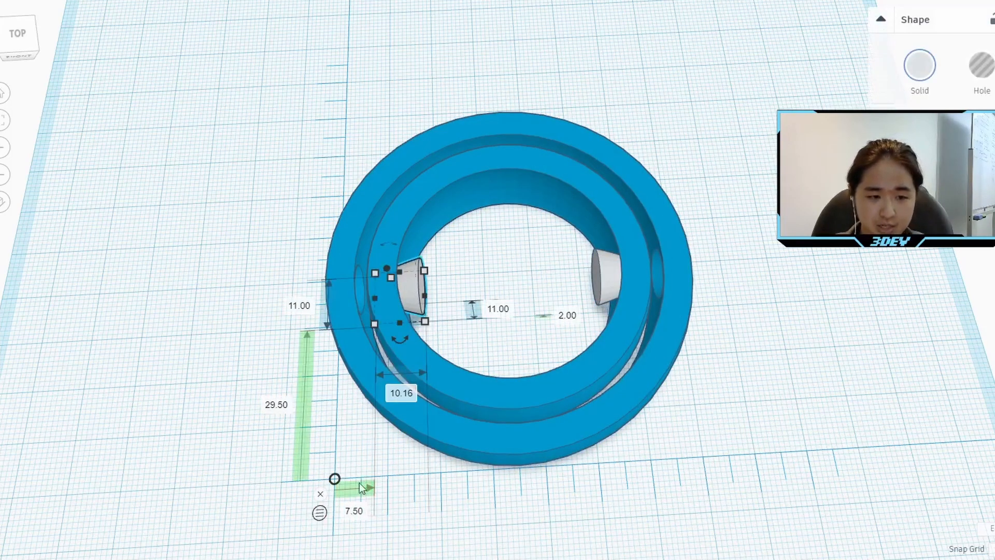
{"action": "left_click", "coordinate": [466, 439]}
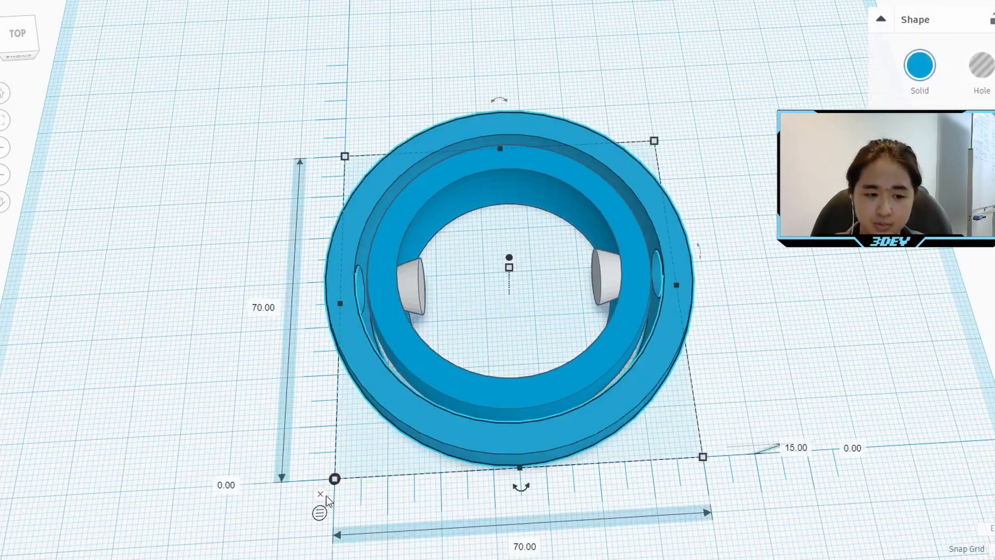
{"action": "left_click", "coordinate": [409, 282]}
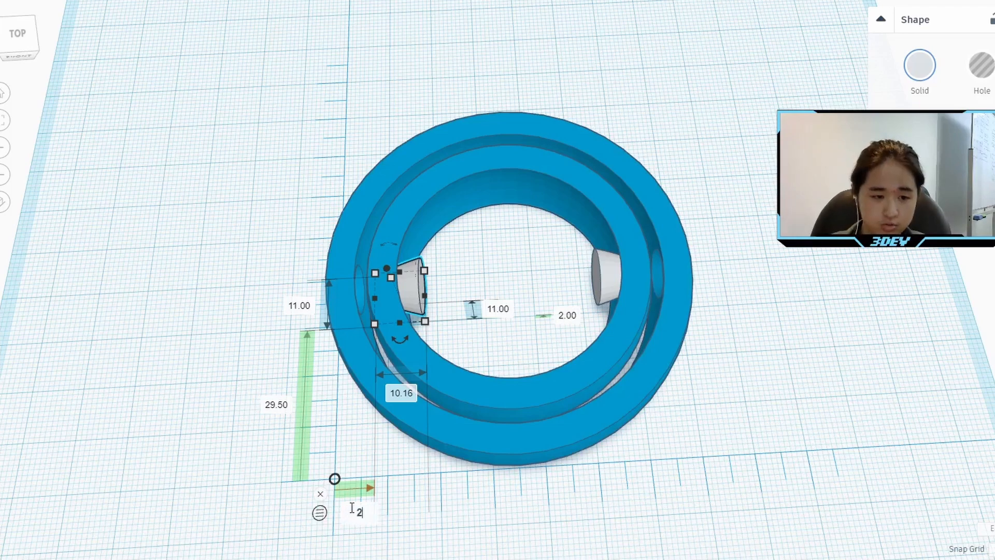
{"action": "left_click", "coordinate": [352, 508]}
{"action": "type", "text": "2"}
{"action": "key", "text": "Return"}
{"action": "left_click", "coordinate": [548, 524]}
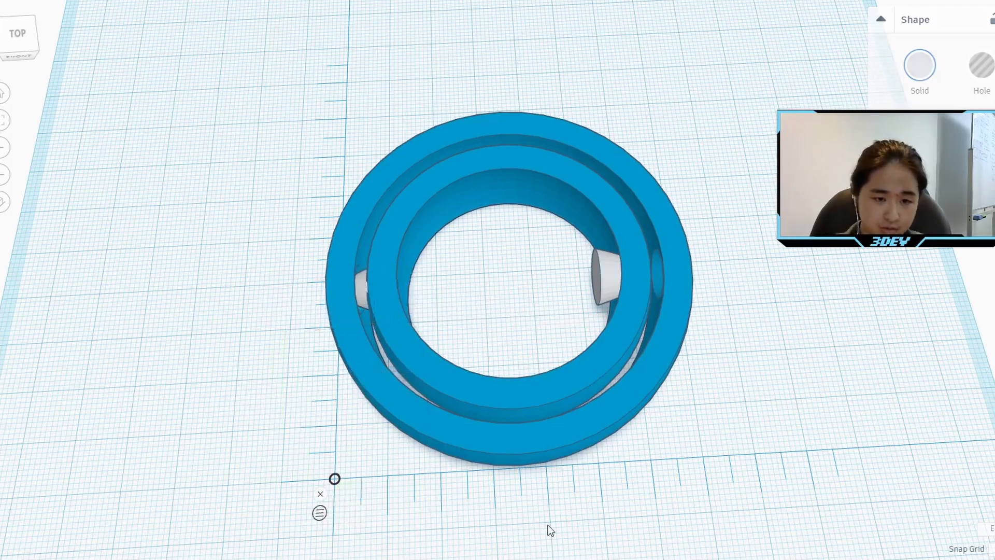
Move the ruler origin to the outer ring's front-right corner and set the right paraboloid's sideways distance from it to 2 mm
{"action": "left_click", "coordinate": [616, 286]}
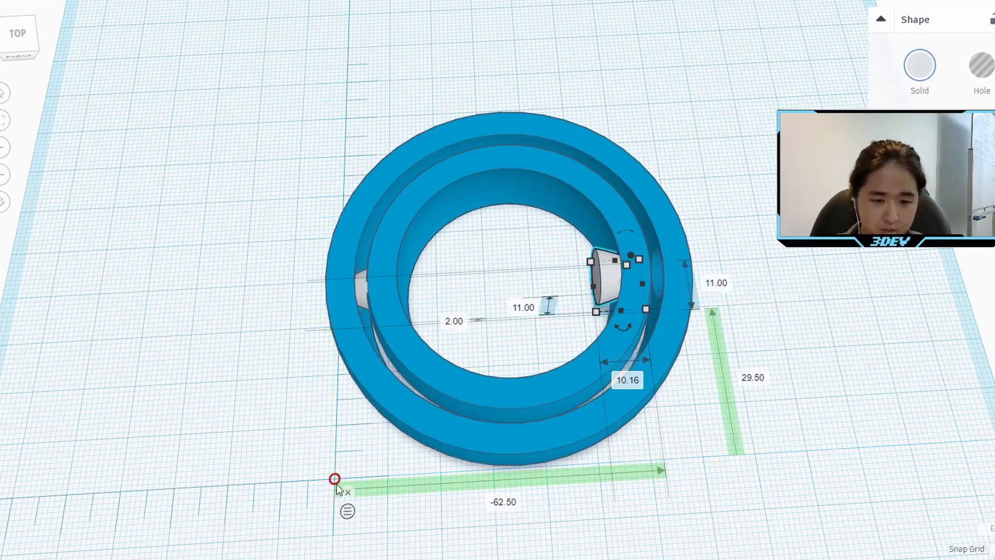
{"action": "left_click_drag", "start_coordinate": [336, 483], "coordinate": [705, 459]}
{"action": "right_click_drag", "start_coordinate": [882, 451], "coordinate": [852, 436]}
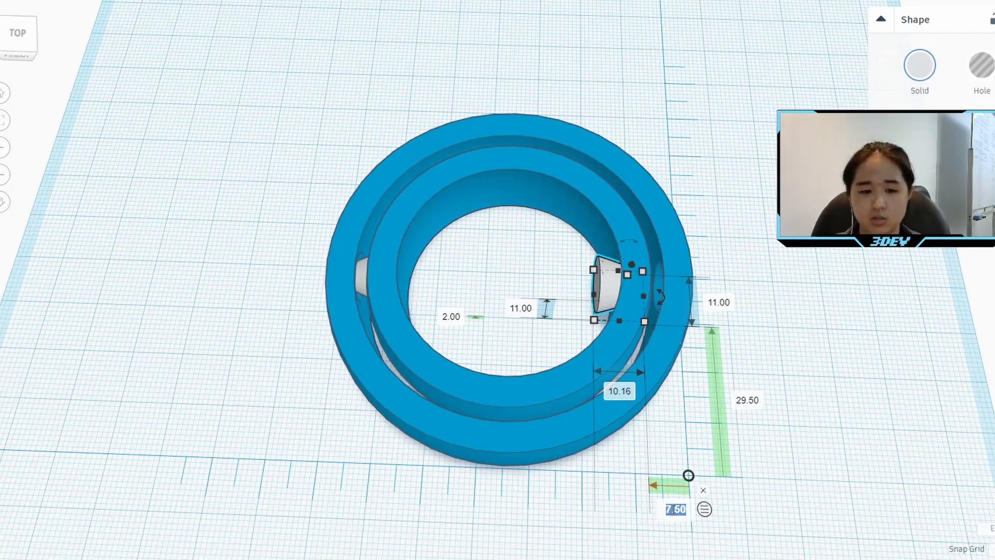
{"action": "key", "text": "Return"}
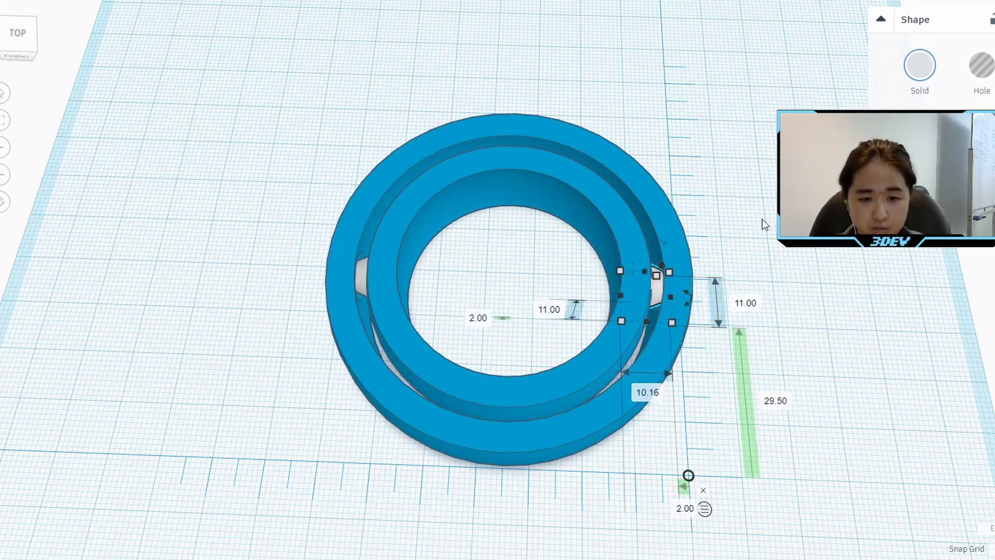
{"action": "left_click", "coordinate": [784, 312]}
{"action": "right_click_drag", "start_coordinate": [782, 310], "coordinate": [824, 313]}
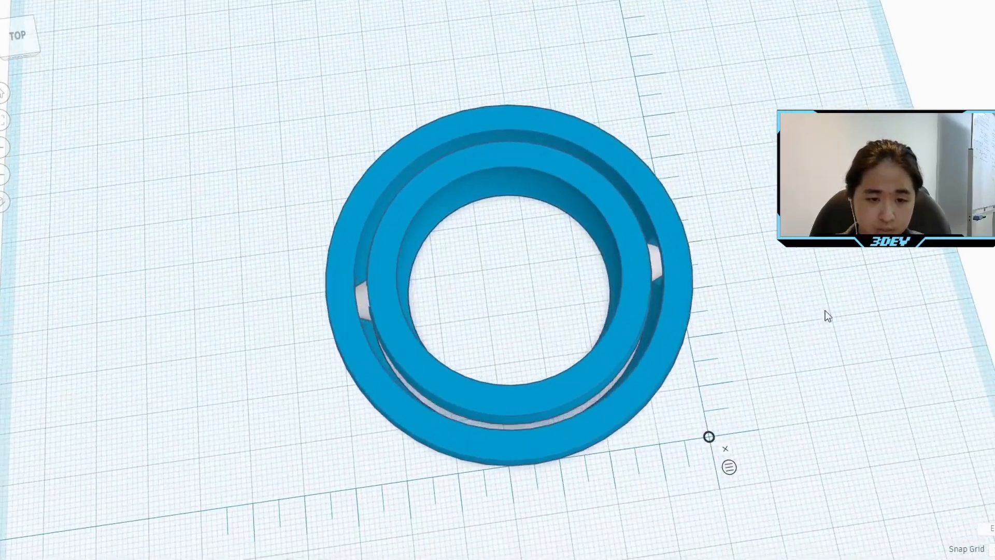
Group the inner ring with both paraboloid pivots into one shape and dismiss the ruler
{"action": "left_click", "coordinate": [368, 306]}
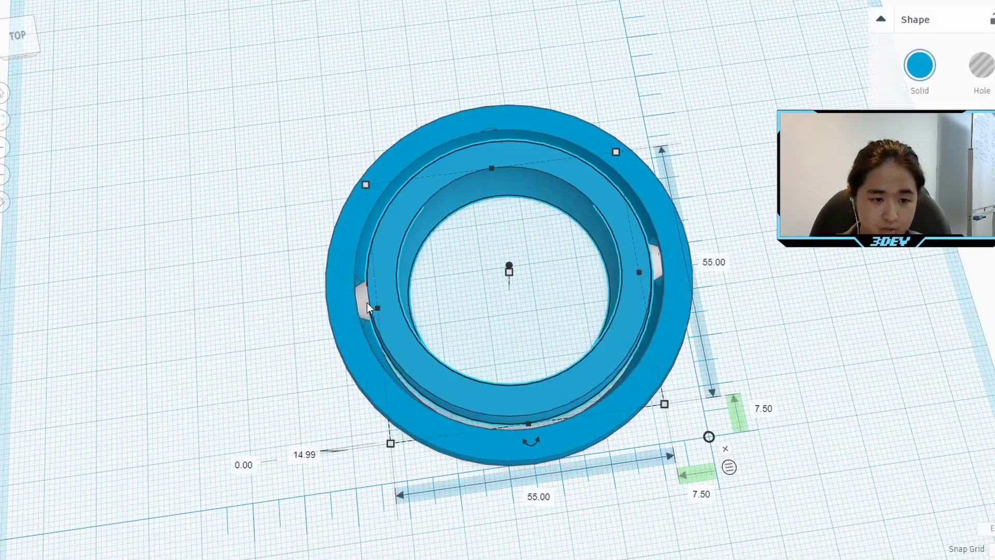
{"action": "key", "text": "shift"}
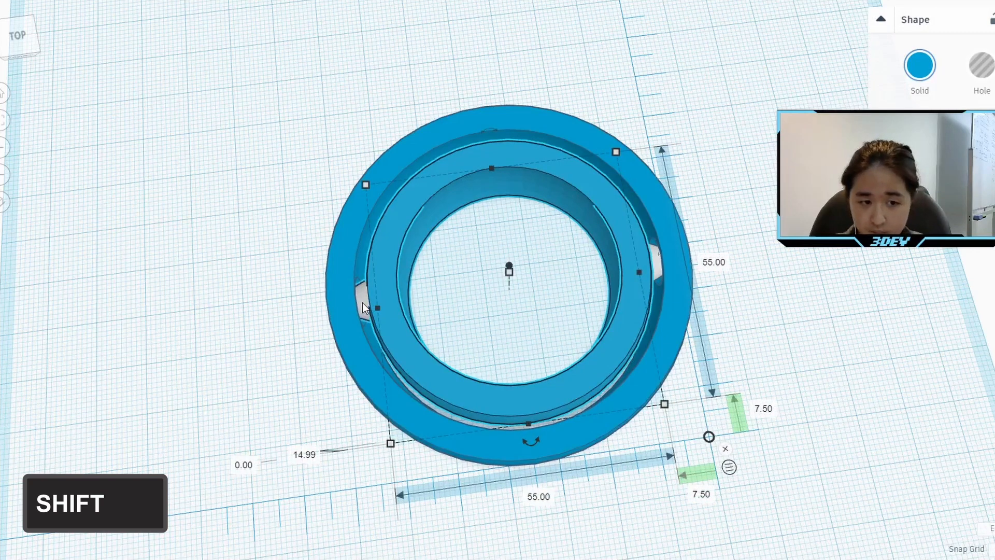
{"action": "left_click", "coordinate": [363, 303], "text": "shift"}
{"action": "left_click", "coordinate": [656, 267], "text": "shift"}
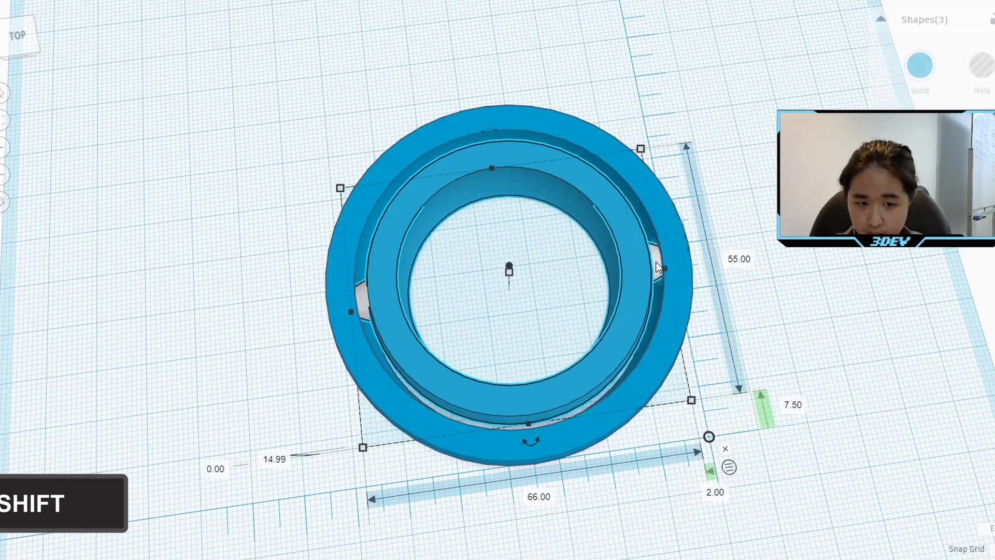
{"action": "key", "text": "ctrl+g"}
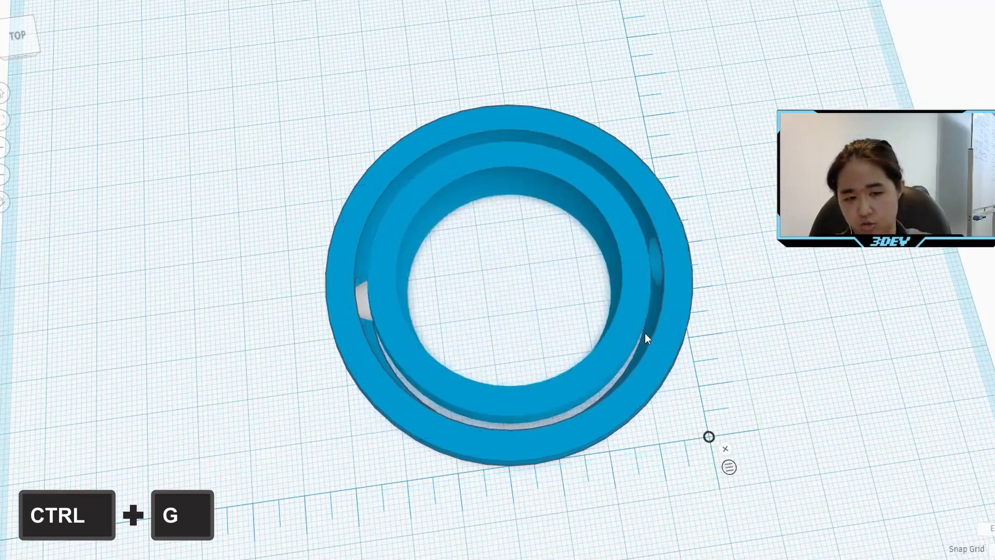
{"action": "right_click_drag", "start_coordinate": [860, 334], "coordinate": [802, 362]}
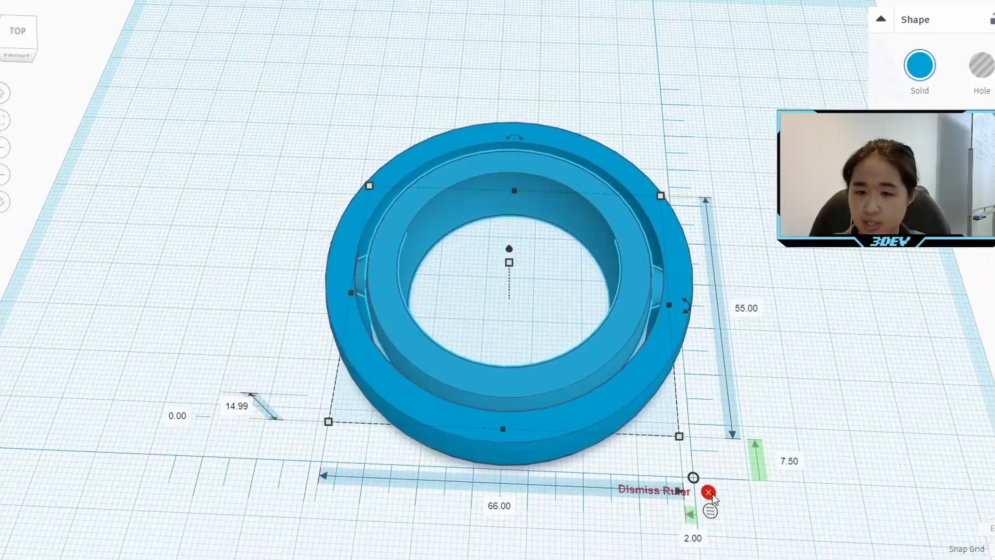
{"action": "left_click", "coordinate": [708, 492]}
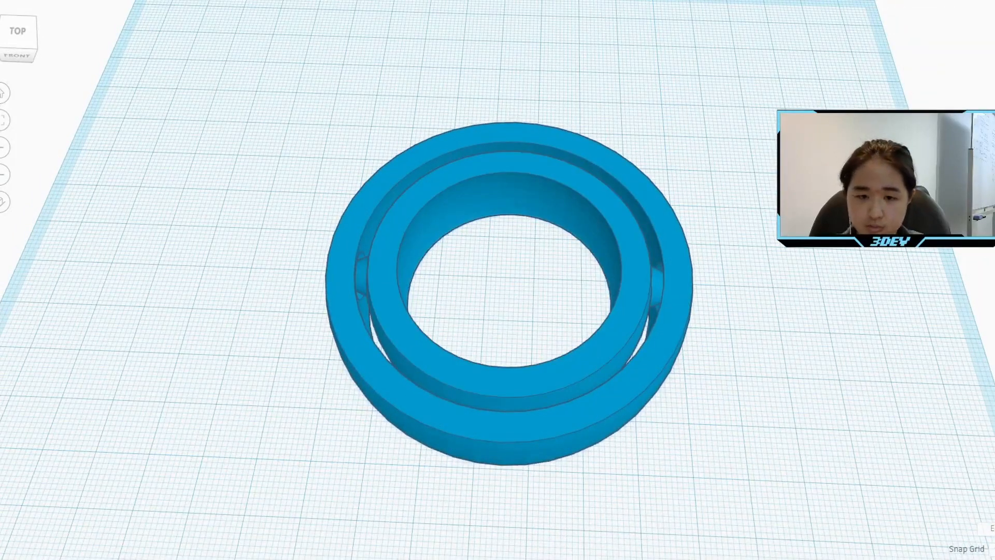
Add a box hole beside the rings and set its height to 7.5 mm
{"action": "left_click", "coordinate": [766, 315]}
{"action": "left_click_drag", "start_coordinate": [800, 266], "coordinate": [777, 296]}
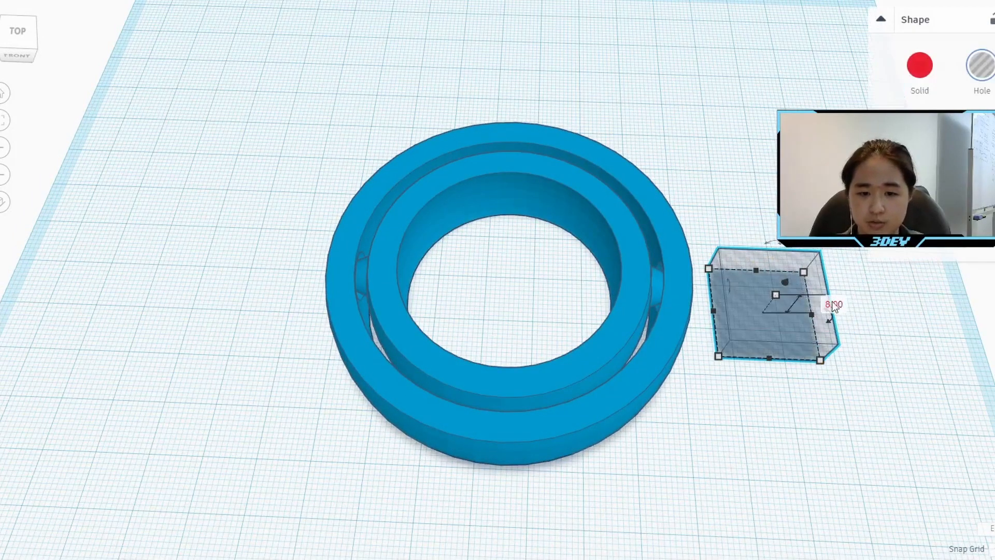
{"action": "left_click", "coordinate": [838, 302]}
{"action": "type", "text": "7.5"}
{"action": "key", "text": "Return"}
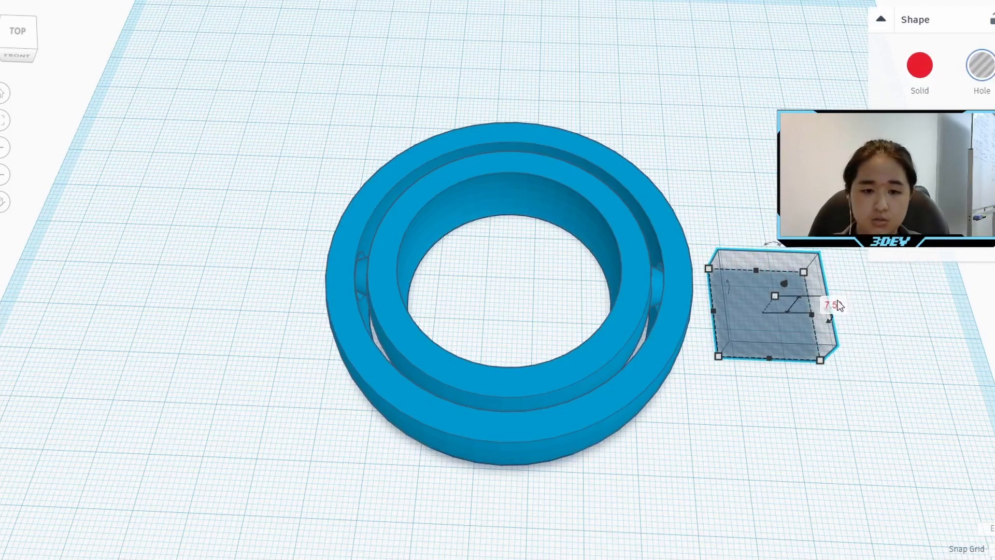
Enlarge the box hole in length and width and move it over the rings so its footprint covers both of them
{"action": "left_click_drag", "start_coordinate": [758, 269], "coordinate": [726, 67]}
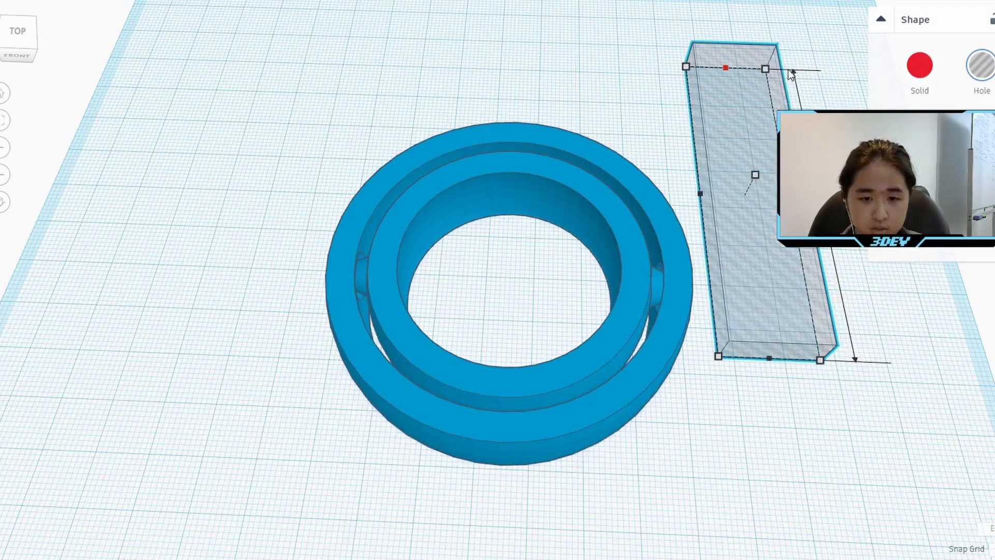
{"action": "left_click_drag", "start_coordinate": [703, 193], "coordinate": [530, 193]}
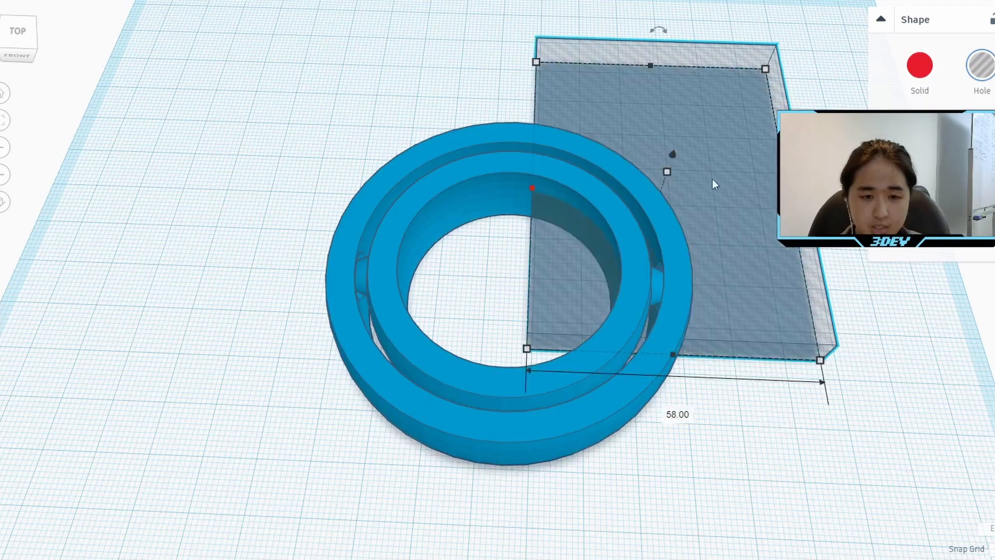
{"action": "left_click_drag", "start_coordinate": [716, 176], "coordinate": [637, 283]}
{"action": "left_click", "coordinate": [637, 280]}
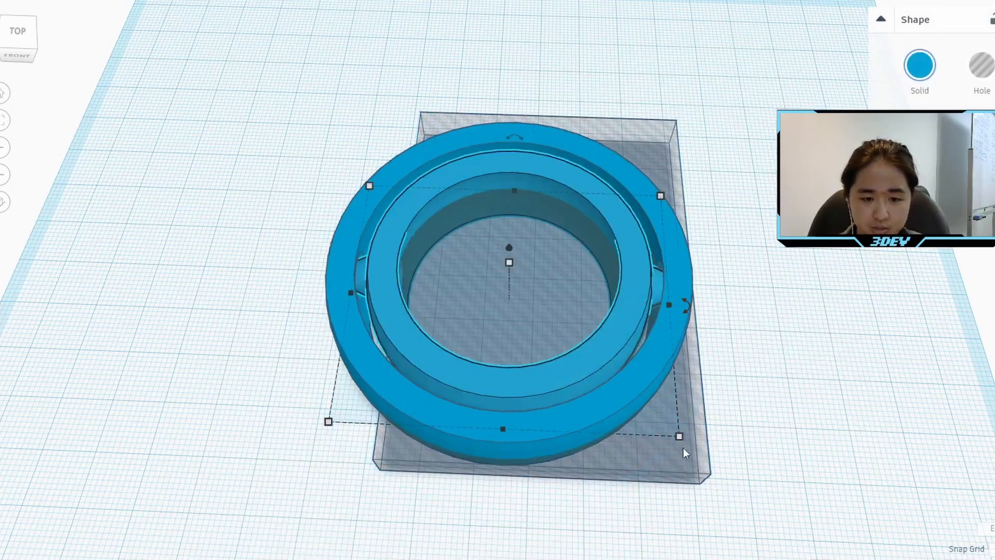
{"action": "left_click_drag", "start_coordinate": [695, 458], "coordinate": [994, 479]}
{"action": "left_click_drag", "start_coordinate": [766, 333], "coordinate": [814, 338]}
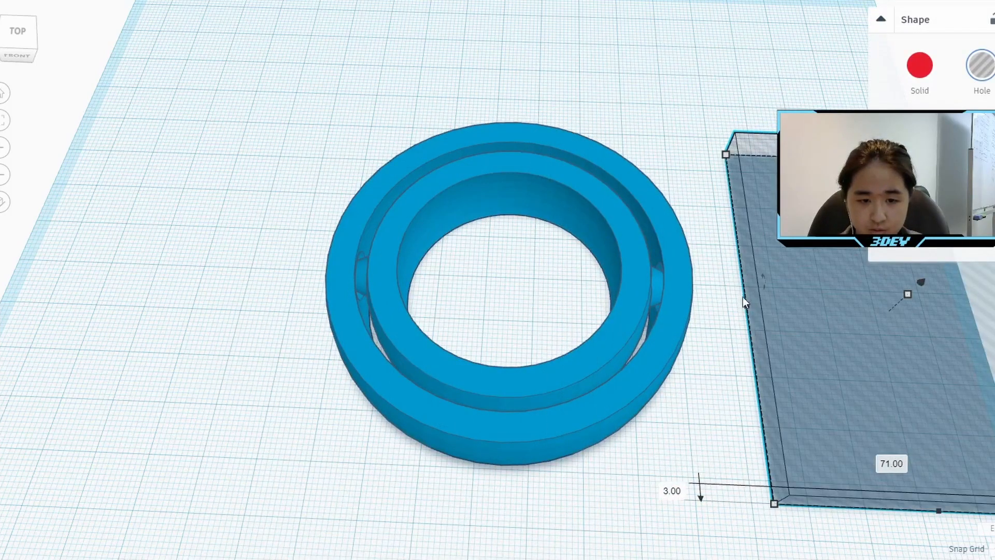
{"action": "left_click_drag", "start_coordinate": [743, 300], "coordinate": [540, 341]}
Align the box hole with the rings at their top faces and centre them sideways and front to back
{"action": "key", "text": "ctrl+a"}
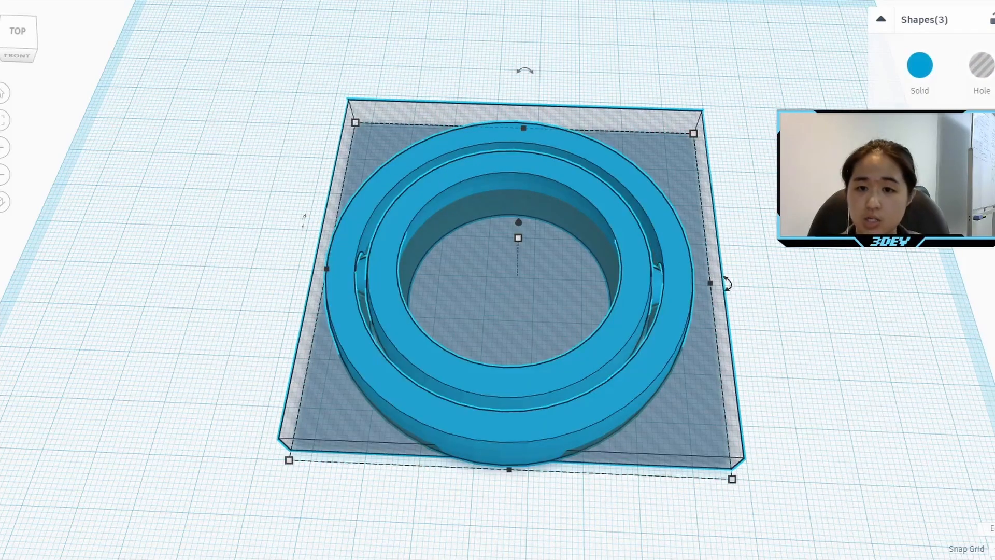
{"action": "key", "text": "l"}
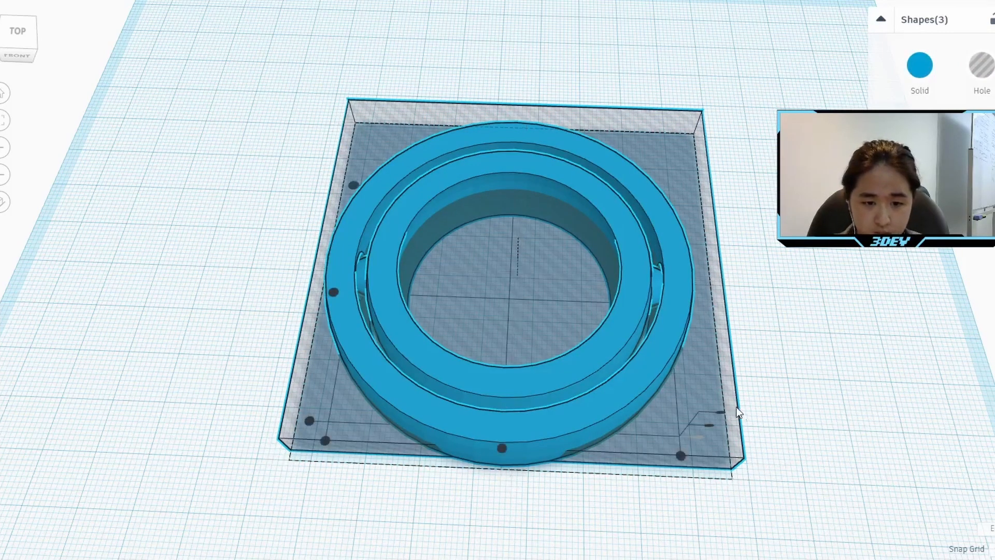
{"action": "left_click", "coordinate": [720, 412]}
{"action": "left_click", "coordinate": [872, 298]}
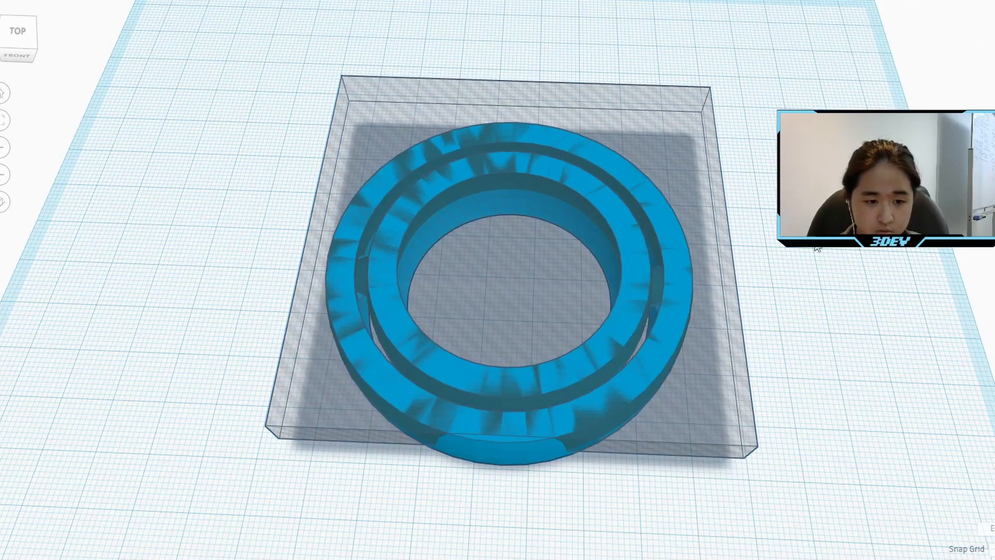
{"action": "left_click_drag", "start_coordinate": [771, 123], "coordinate": [88, 525]}
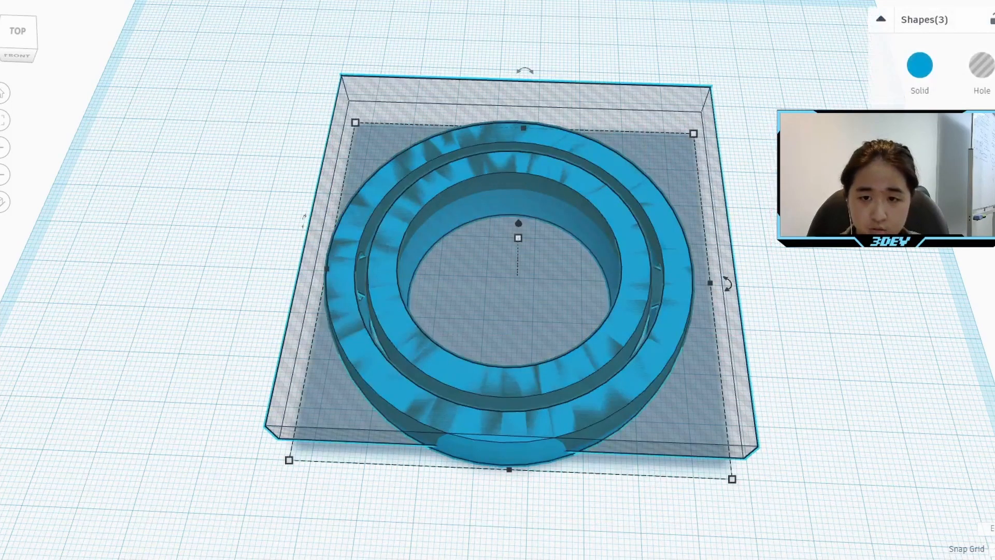
{"action": "key", "text": "l"}
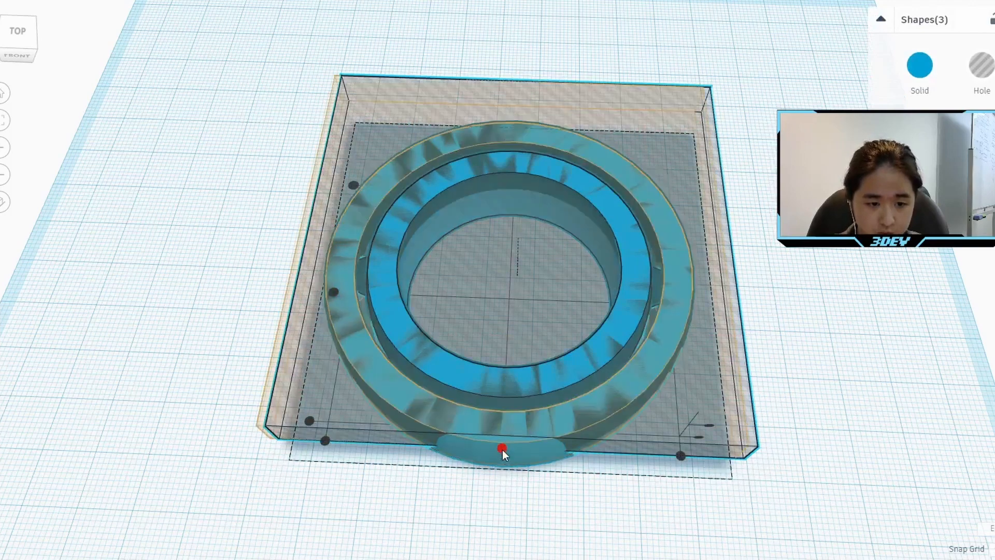
{"action": "left_click", "coordinate": [503, 449]}
{"action": "left_click", "coordinate": [334, 292]}
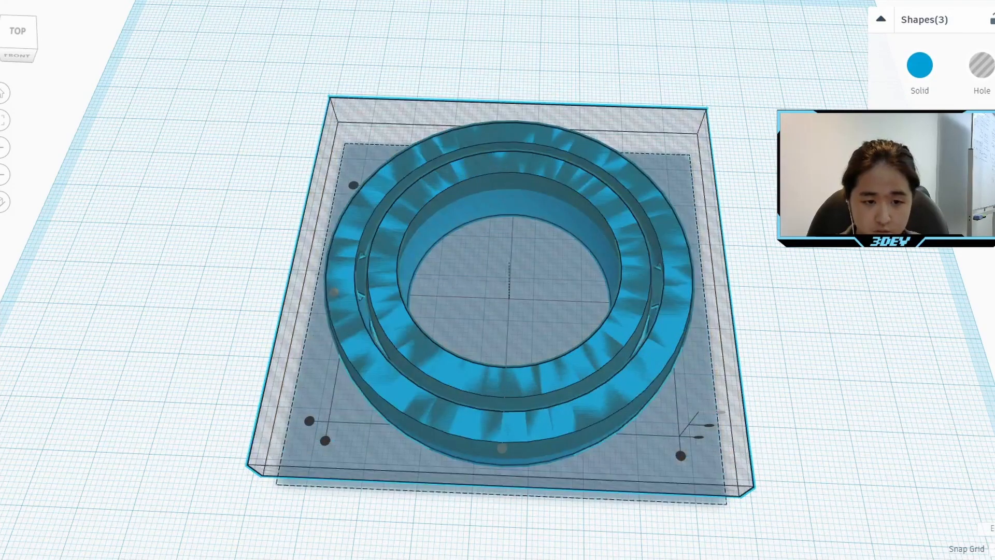
Group the box hole with both rings to cut away their upper half and expose the pivots in cross-section
{"action": "key", "text": "Escape"}
{"action": "key", "text": "ctrl+a"}
{"action": "key", "text": "ctrl+g"}
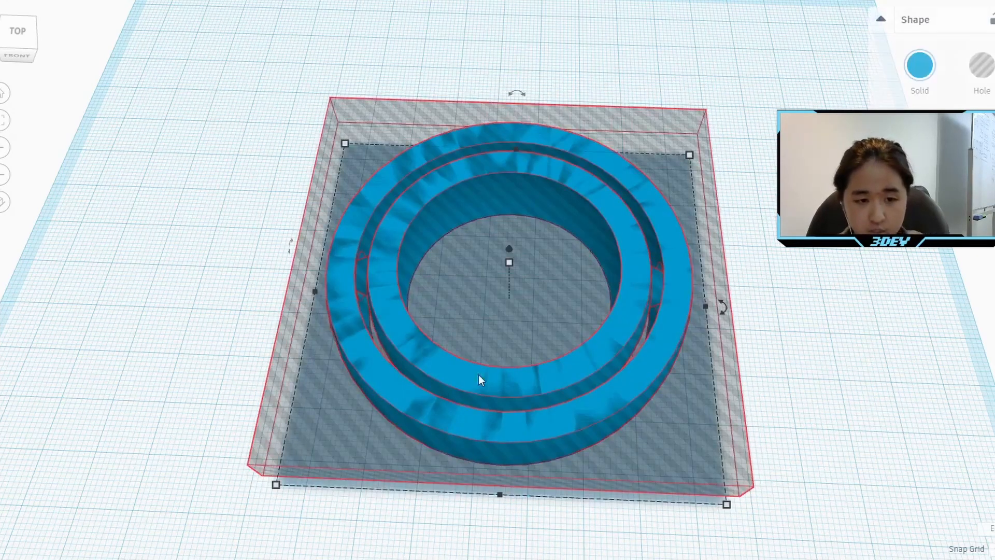
{"action": "left_click", "coordinate": [858, 343]}
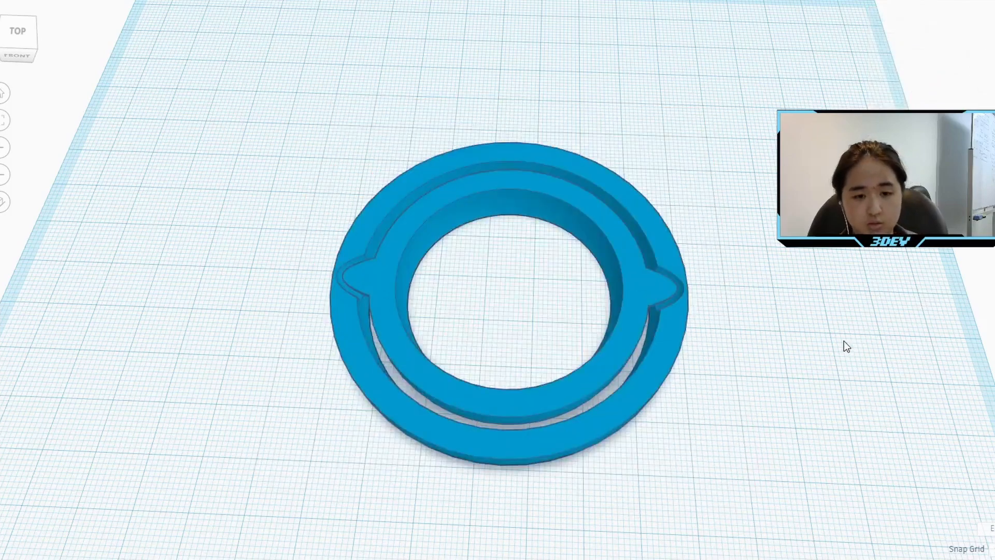
{"action": "right_click_drag", "start_coordinate": [749, 323], "coordinate": [758, 375]}
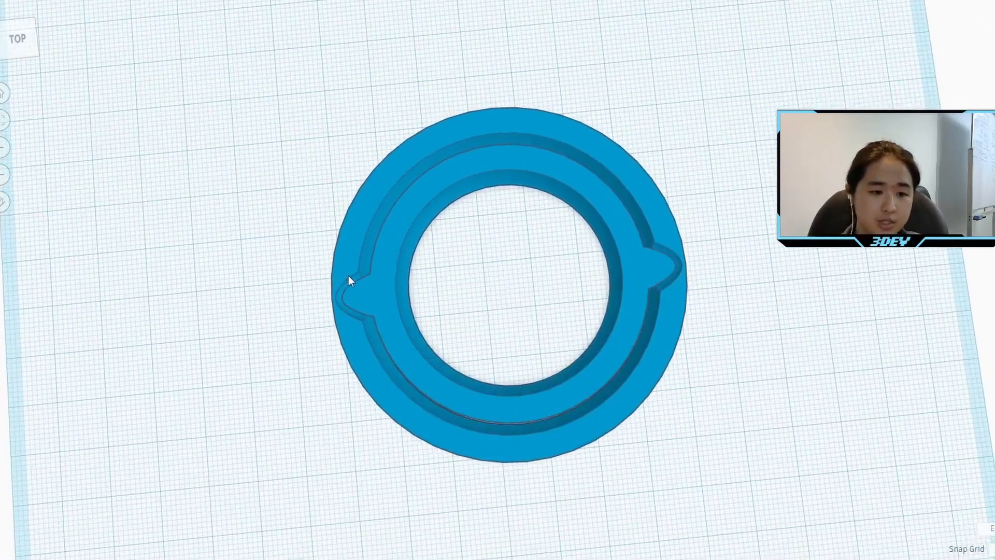